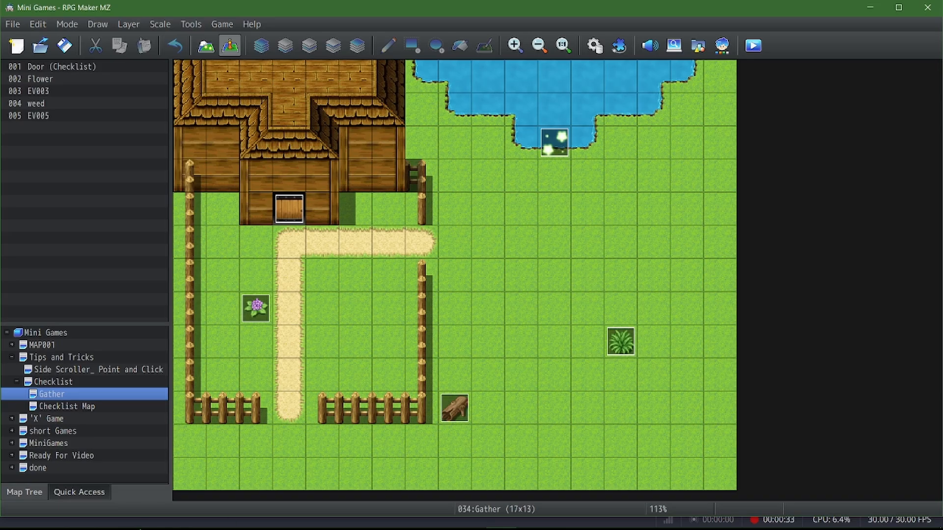
Switch to the Checklist map, playtest it in full screen and start a new game
{"action": "left_click", "coordinate": [88, 384]}
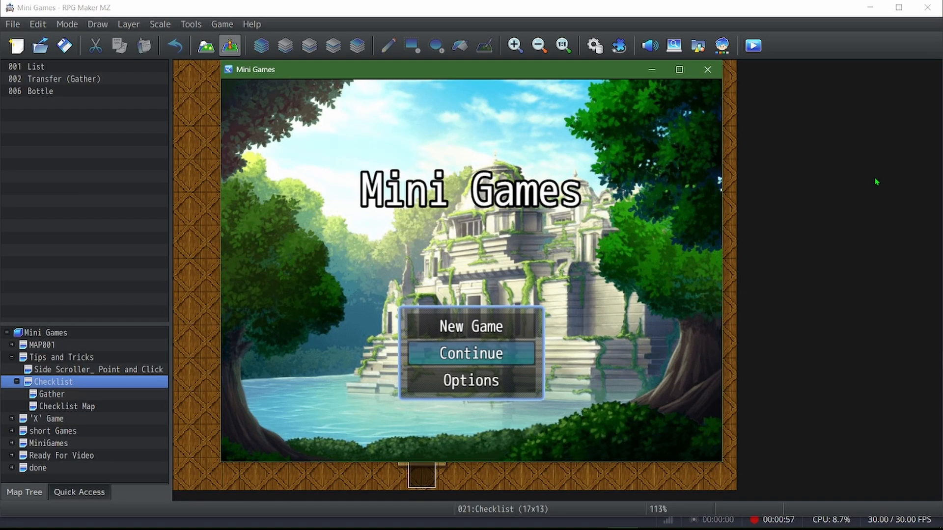
{"action": "key", "text": "F4"}
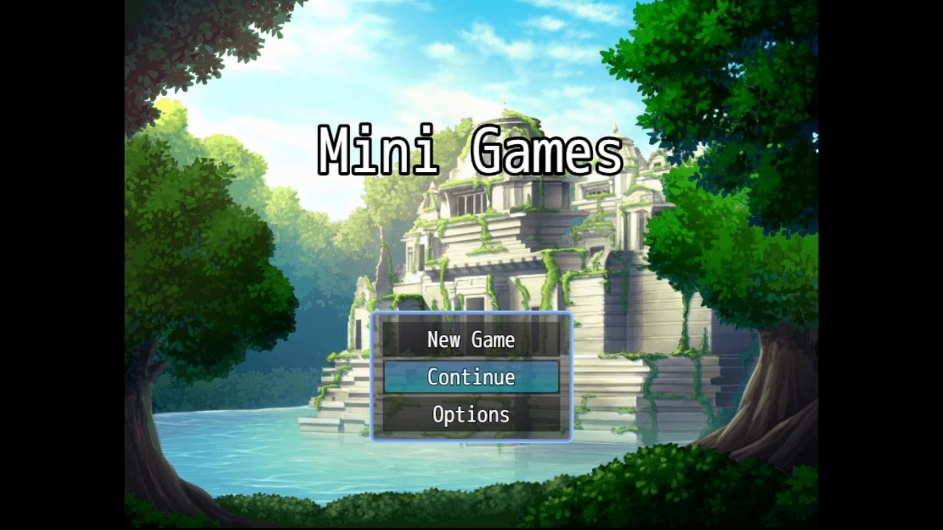
{"action": "key", "text": "Up"}
{"action": "key", "text": "Return"}
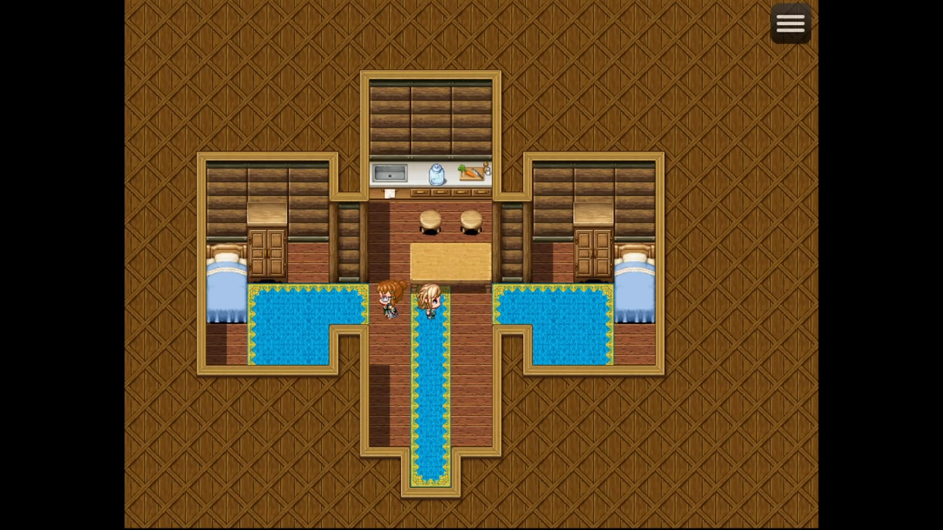
View the Check List key item from the game's item inventory and answer Yes to the Done? prompt
{"action": "key", "text": "Escape"}
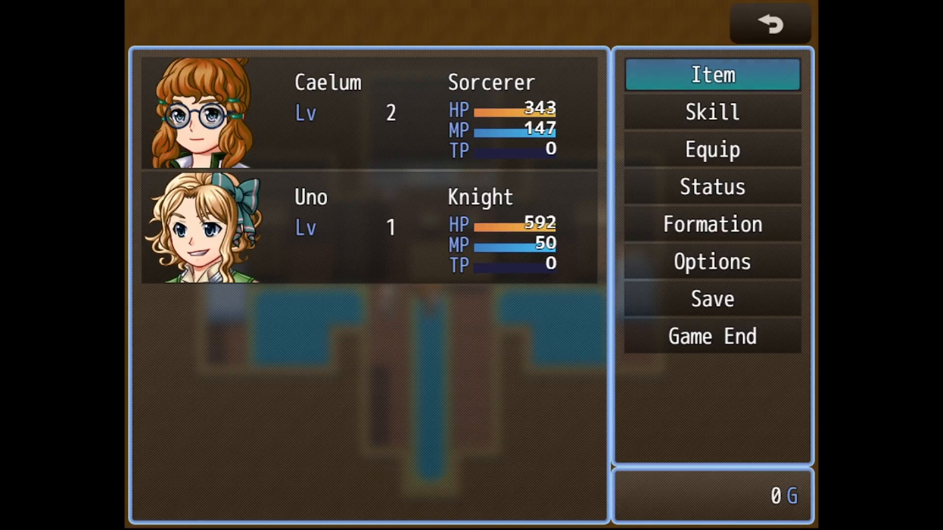
{"action": "key", "text": "Return"}
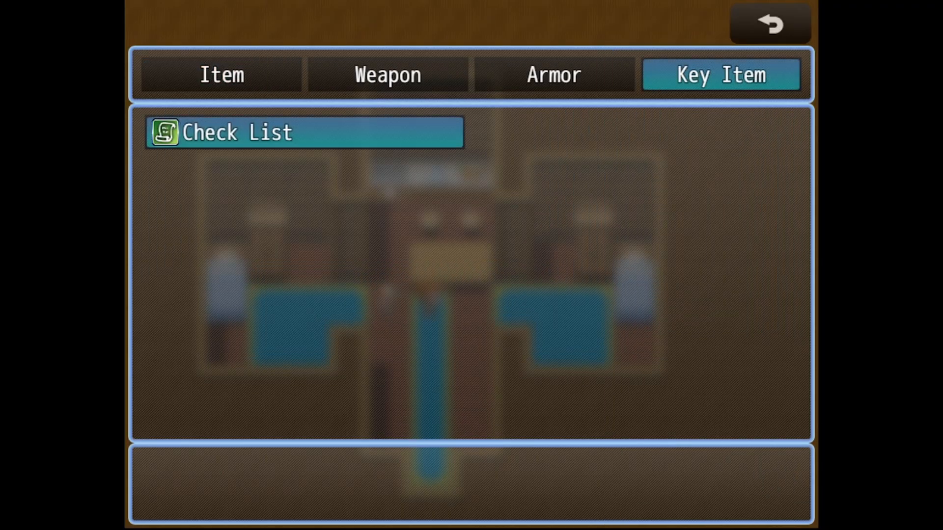
{"action": "key", "text": "Return"}
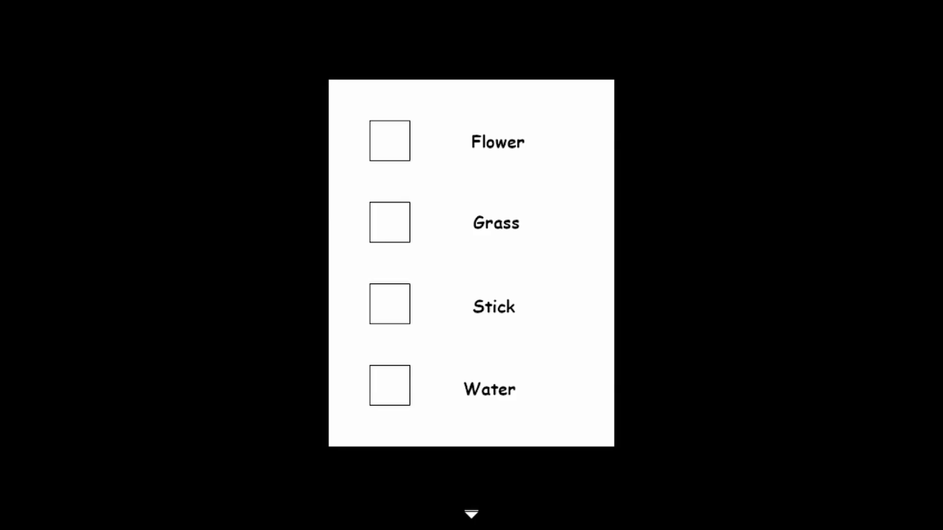
{"action": "key", "text": "Return"}
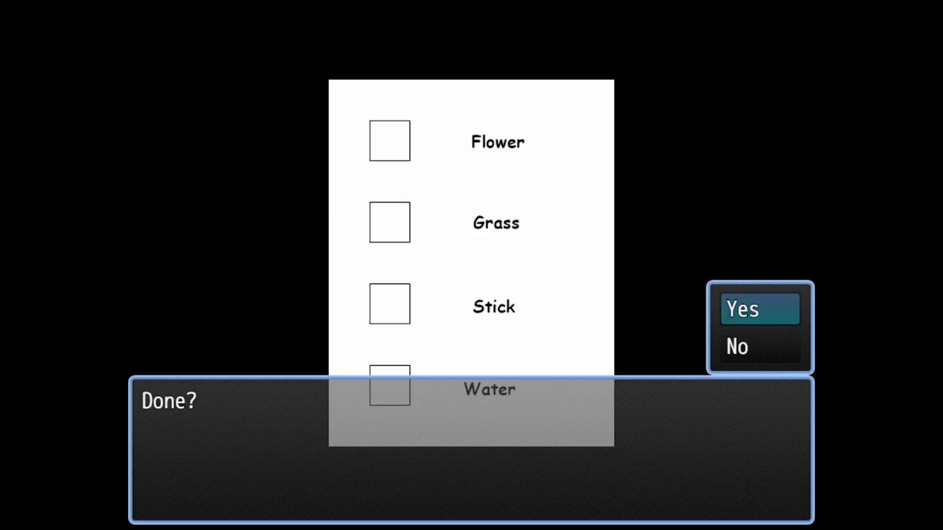
{"action": "key", "text": "Return"}
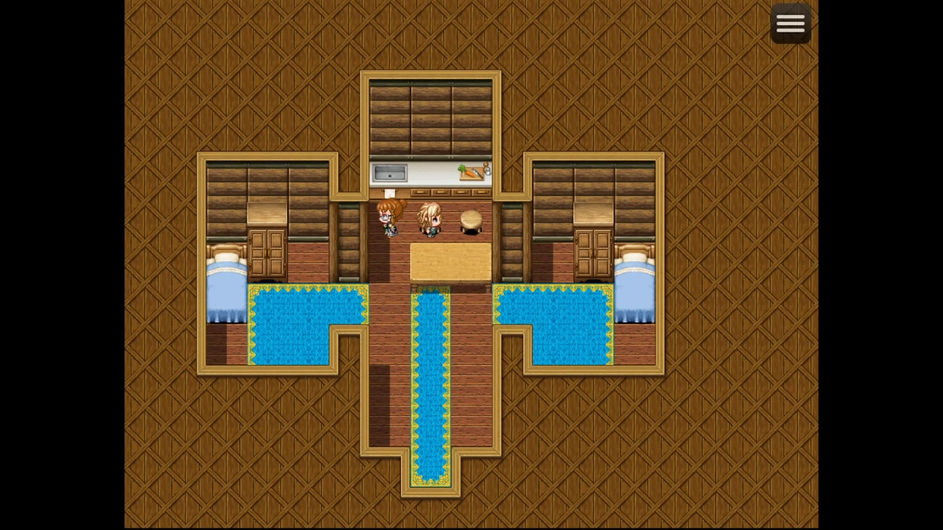
Check the Check List key item again after taking the bottle from the counter, and close the list
{"action": "key", "text": "Escape"}
{"action": "key", "text": "Return"}
{"action": "key", "text": "Left"}
{"action": "key", "text": "Return"}
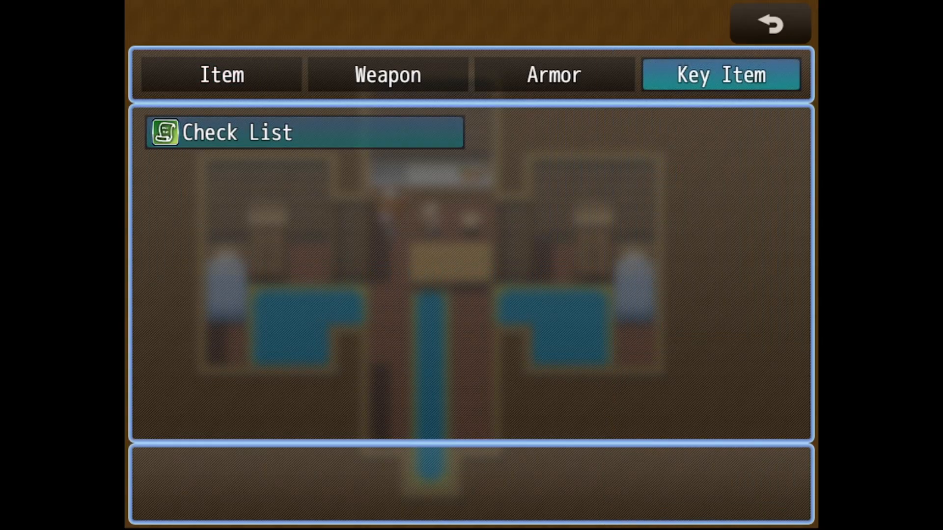
{"action": "key", "text": "Return"}
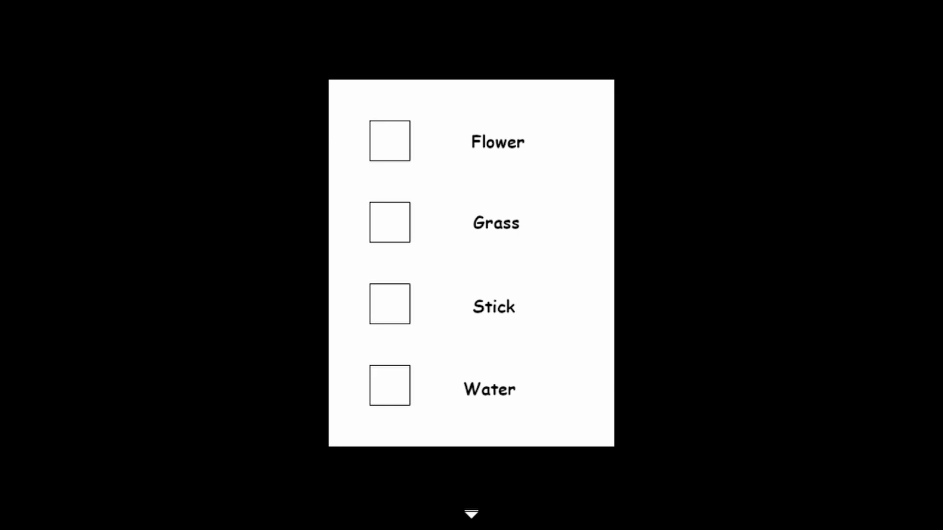
{"action": "key", "text": "Return"}
{"action": "key", "text": "Return"}
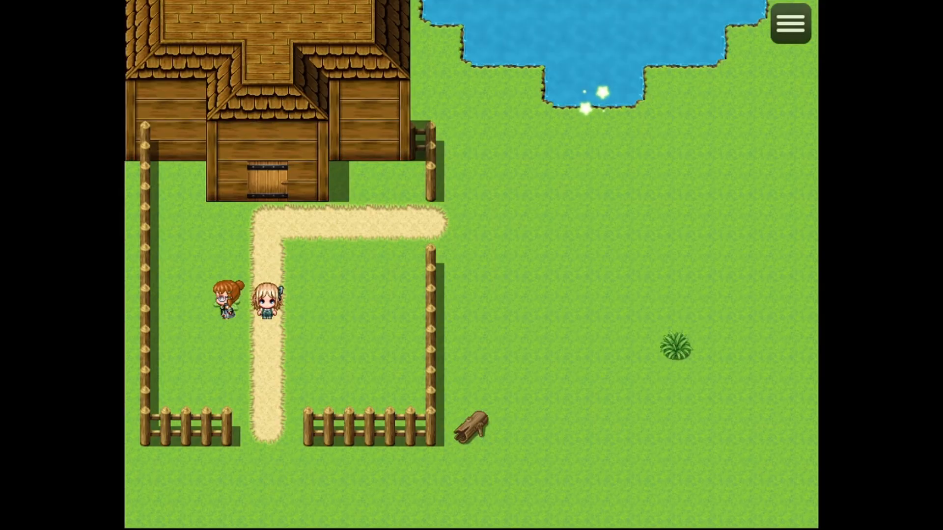
Walk the party from the flower out around the fence to the log and collect the stick
{"action": "key", "text": "Right"}
{"action": "key", "text": "Down"}
{"action": "key", "text": "Right"}
{"action": "key", "text": "Up"}
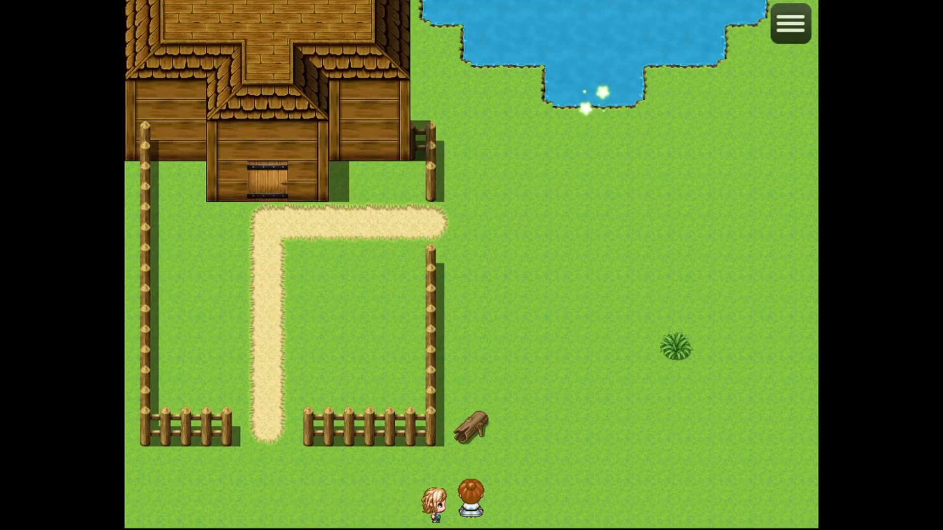
{"action": "key", "text": "Return"}
{"action": "key", "text": "Up"}
Walk the party across the field to the grass clump and collect the grass
{"action": "key", "text": "Right"}
{"action": "key", "text": "Up"}
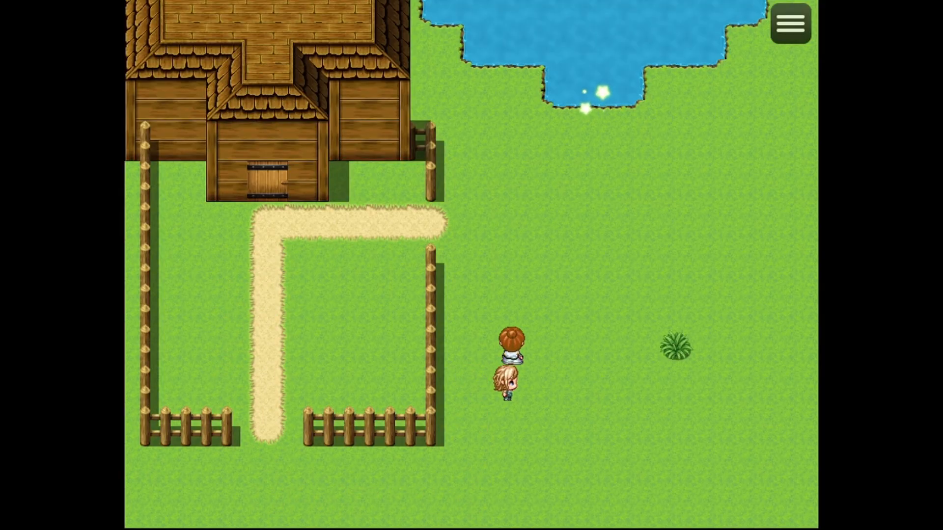
{"action": "key", "text": "Right"}
{"action": "key", "text": "Right"}
{"action": "key", "text": "Down"}
{"action": "key", "text": "Return"}
View the Check List key item for the flower, grass and stick entries, and close it with Yes
{"action": "key", "text": "Escape"}
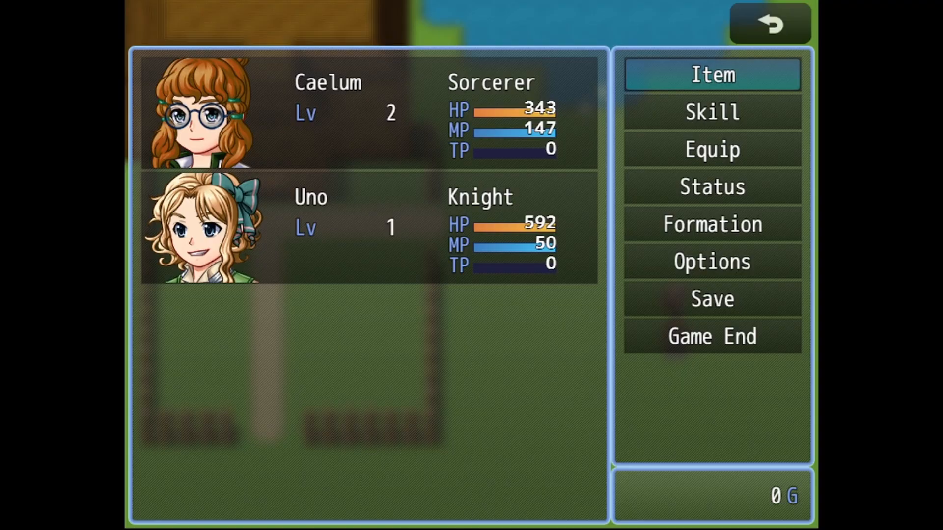
{"action": "key", "text": "Return"}
{"action": "key", "text": "Left"}
{"action": "key", "text": "Return"}
{"action": "key", "text": "Return"}
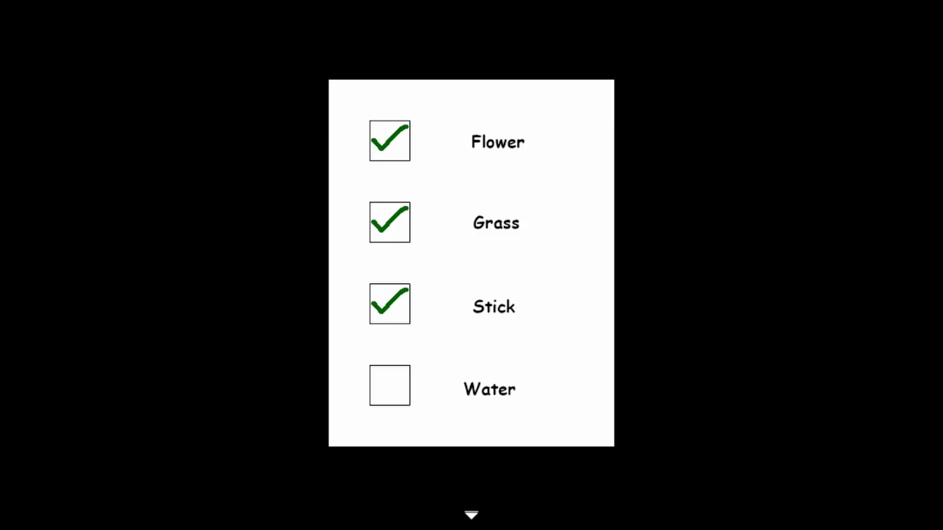
{"action": "key", "text": "Return"}
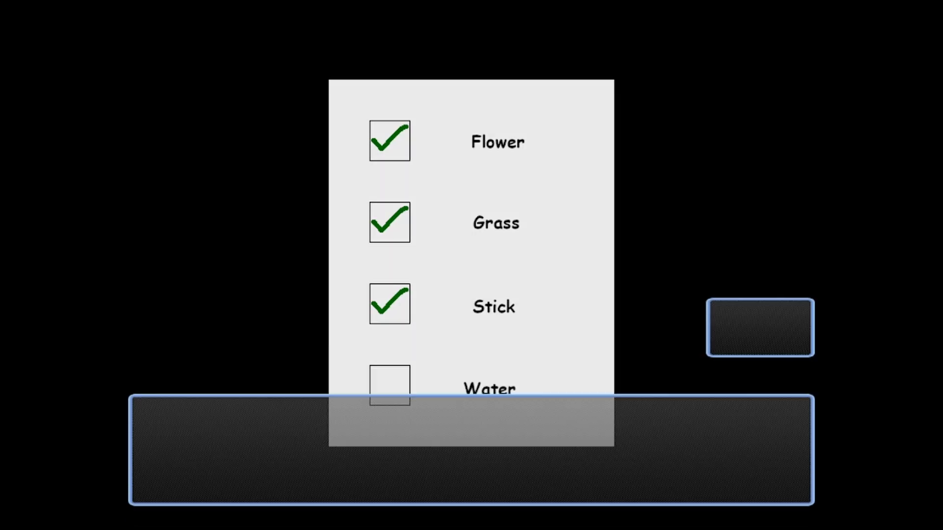
{"action": "key", "text": "Return"}
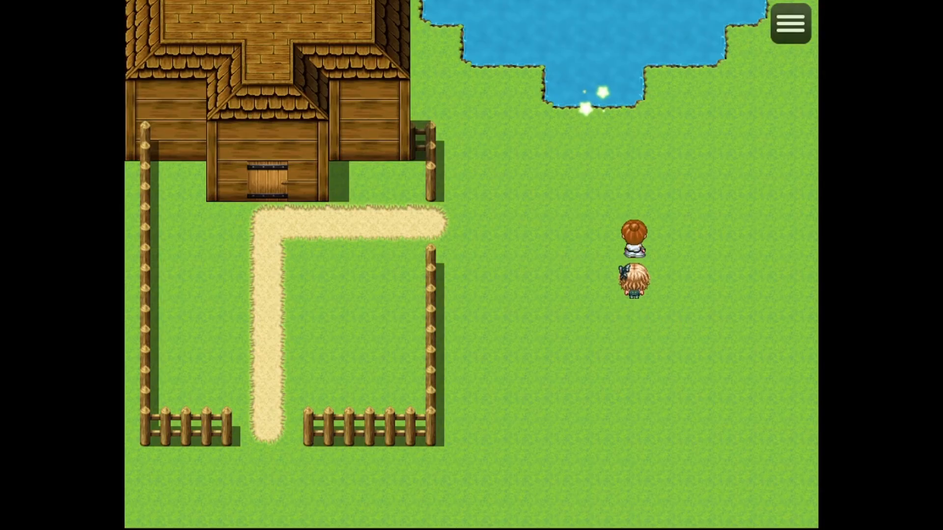
Fill the bottle at the sparkling pond tile and view the Check List key item for the water entry
{"action": "key", "text": "Return"}
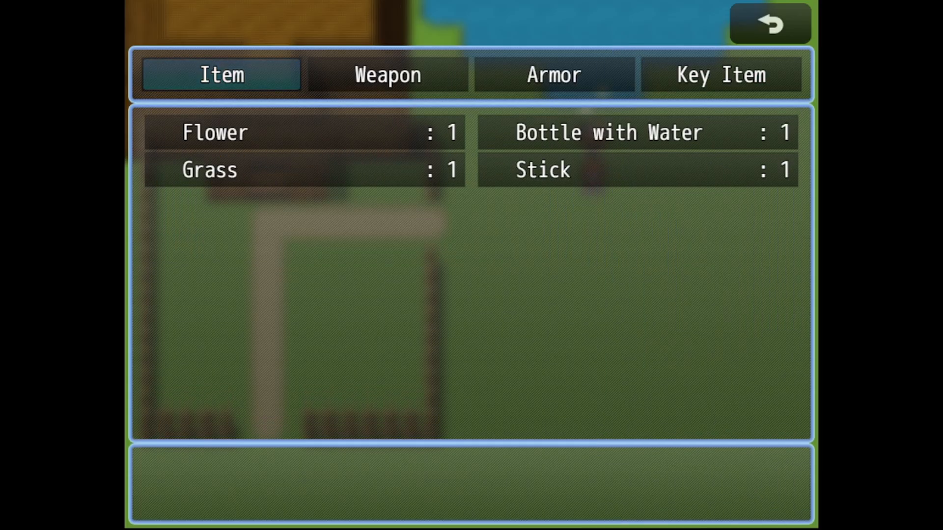
{"action": "key", "text": "Right"}
{"action": "key", "text": "Right"}
{"action": "key", "text": "Right"}
{"action": "key", "text": "Return"}
{"action": "key", "text": "Return"}
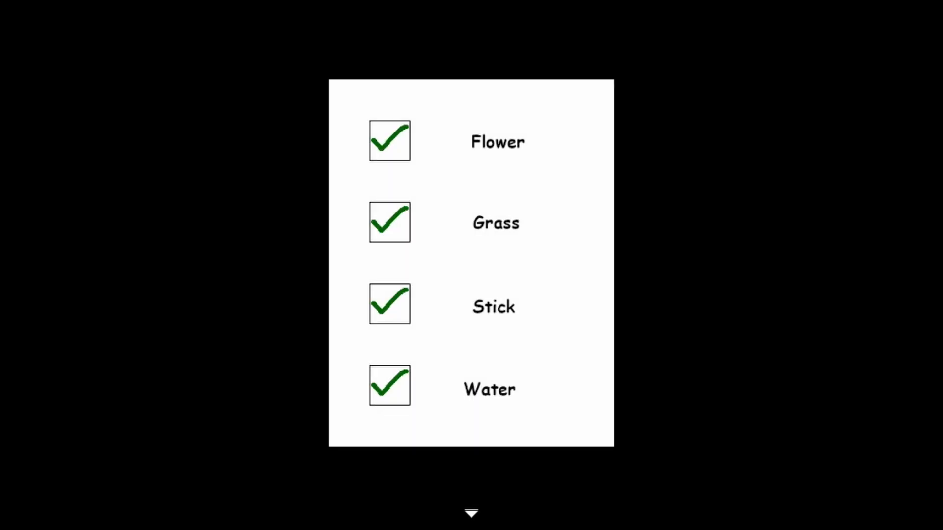
{"action": "key", "text": "Return"}
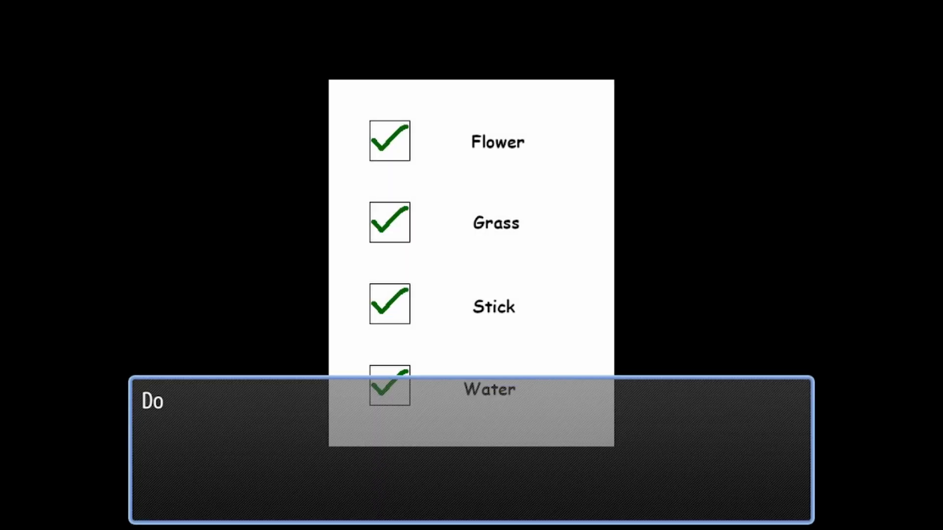
{"action": "key", "text": "Return"}
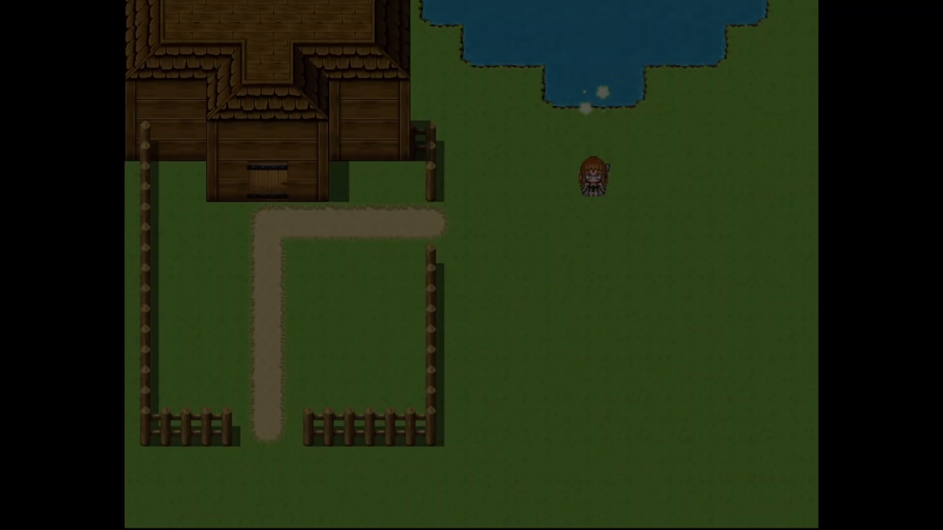
Use the Bottle with Water item from the inventory and agree to dump the bottle
{"action": "key", "text": "Escape"}
{"action": "key", "text": "Return"}
{"action": "key", "text": "Return"}
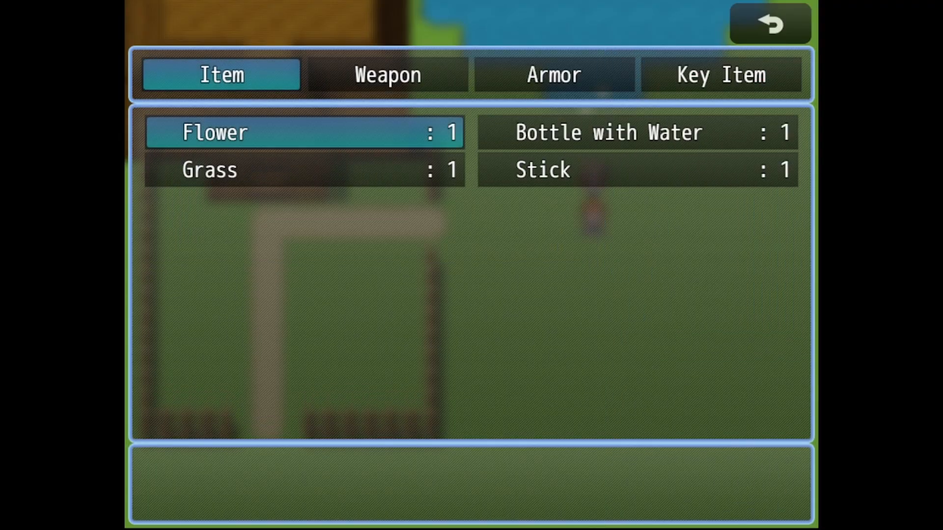
{"action": "key", "text": "Right"}
{"action": "key", "text": "Return"}
{"action": "key", "text": "Return"}
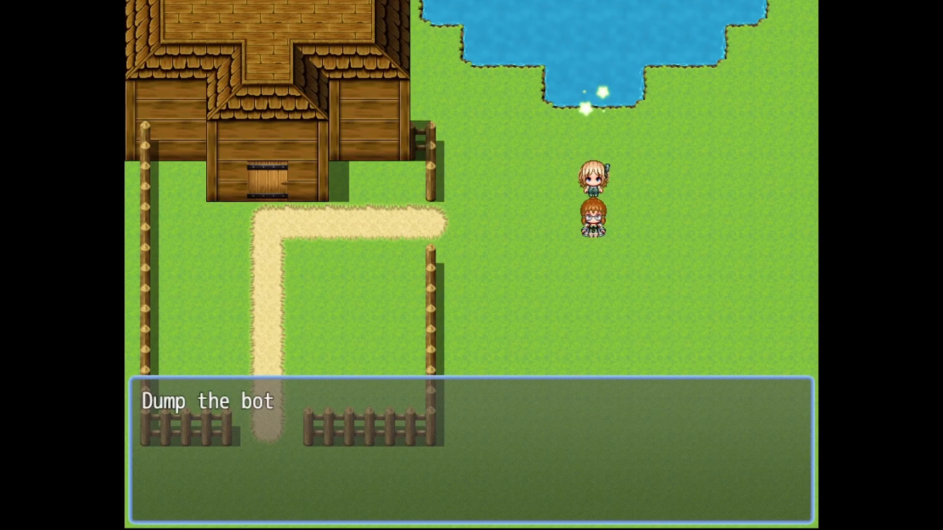
Review the Check List key item after emptying the bottle, close the list and end the playtest
{"action": "key", "text": "Return"}
{"action": "key", "text": "Escape"}
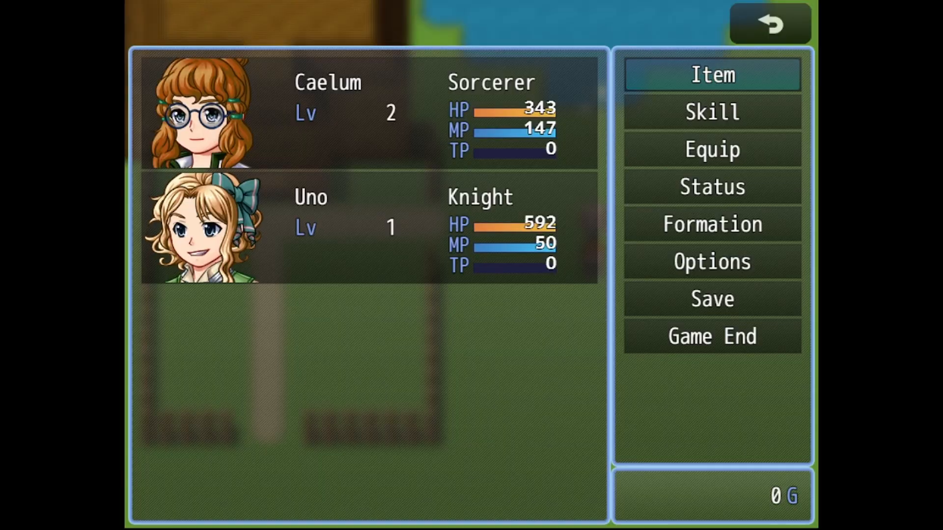
{"action": "key", "text": "Return"}
{"action": "key", "text": "Right"}
{"action": "key", "text": "Right"}
{"action": "key", "text": "Right"}
{"action": "key", "text": "Return"}
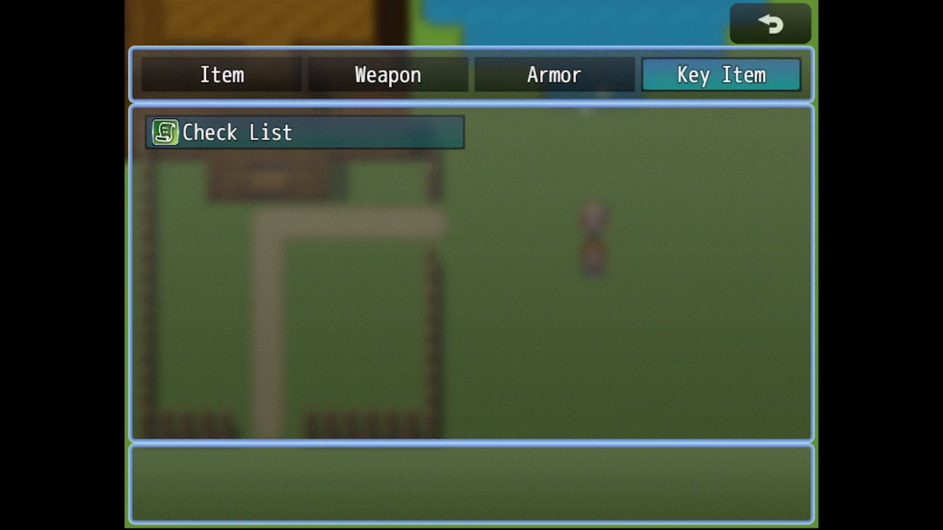
{"action": "key", "text": "Return"}
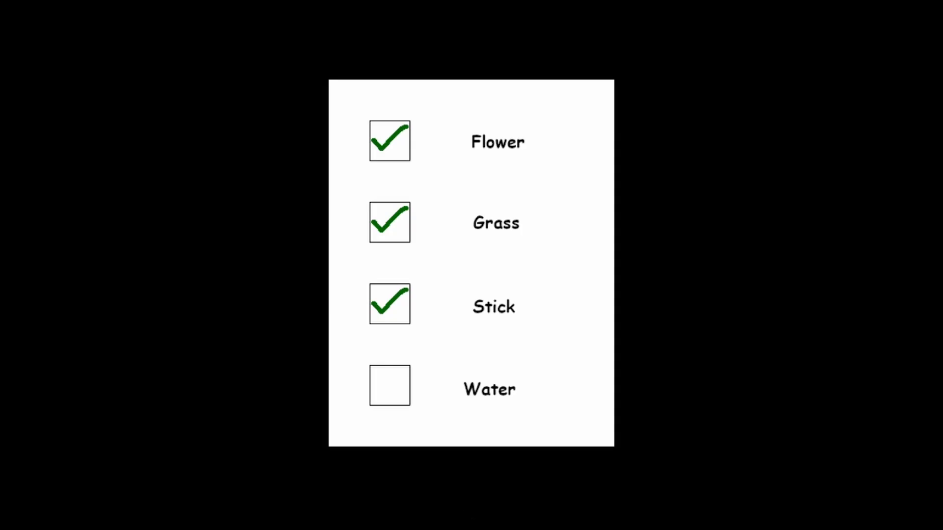
{"action": "key", "text": "Return"}
{"action": "key", "text": "Return"}
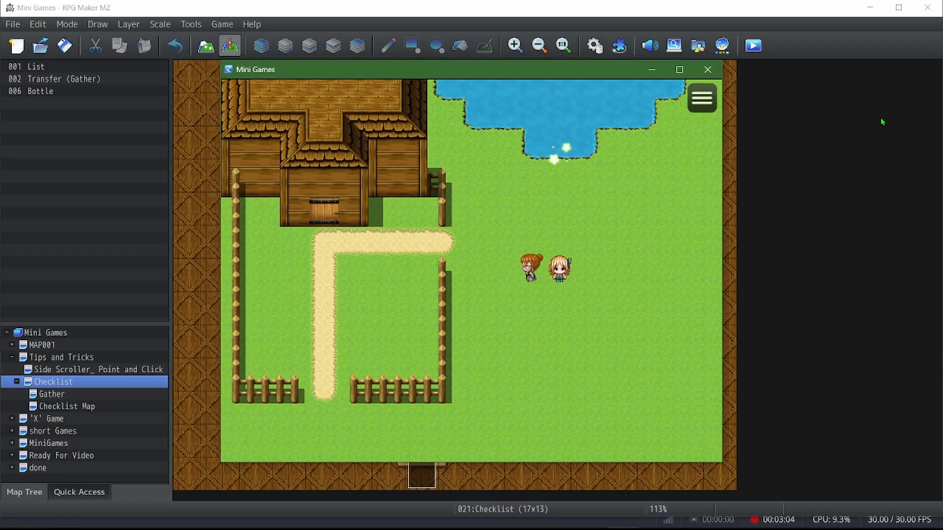
{"action": "left_click", "coordinate": [708, 69]}
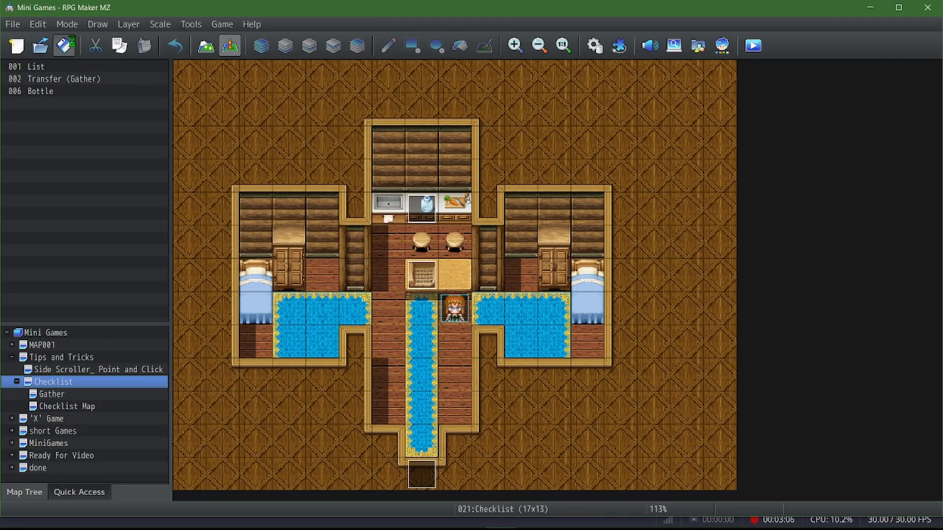
Examine the contents of the Checklist 1 common event in the database, including its Yes and No choice branches
{"action": "left_click", "coordinate": [594, 45]}
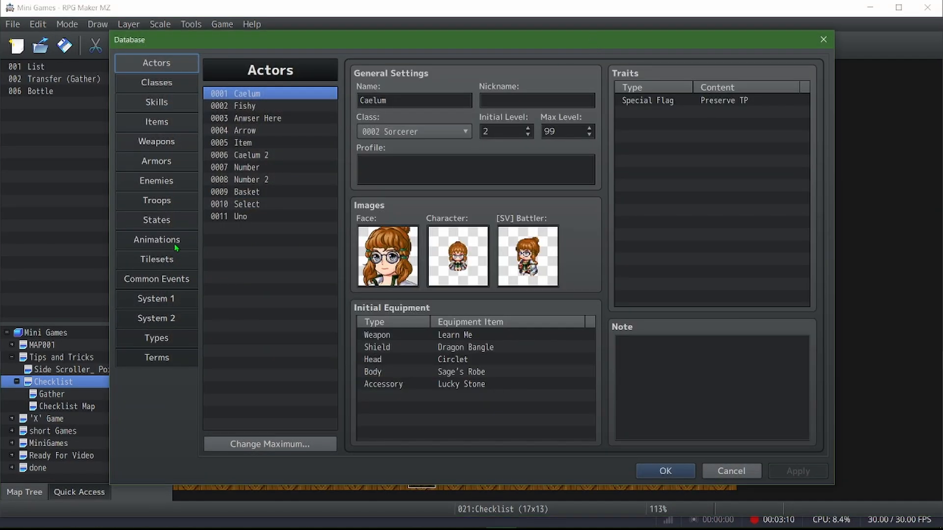
{"action": "left_click", "coordinate": [171, 280]}
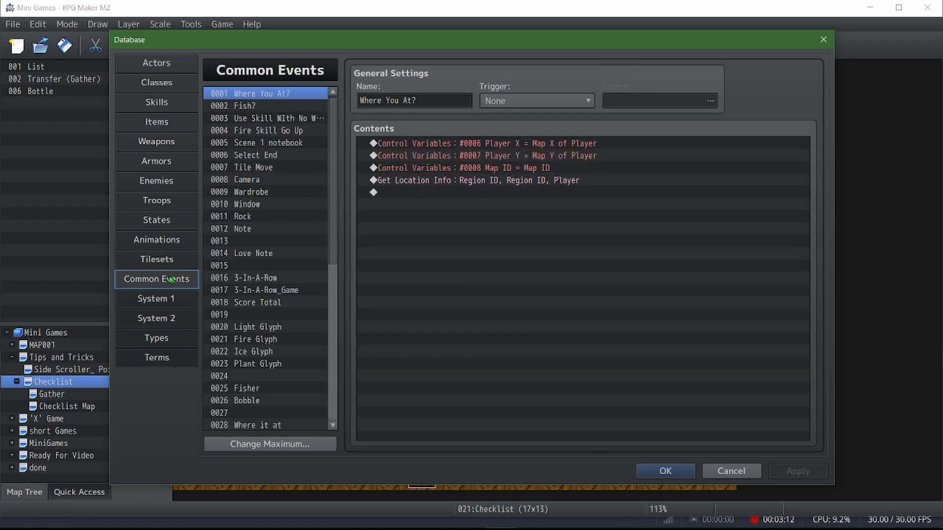
{"action": "scroll", "coordinate": [284, 320], "scroll_direction": "down", "scroll_amount": 8}
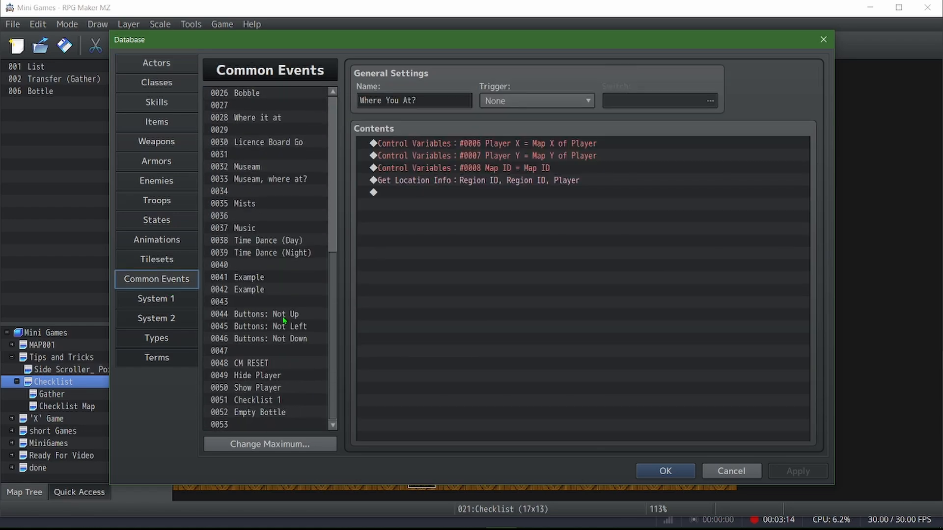
{"action": "left_click", "coordinate": [275, 406]}
{"action": "scroll", "coordinate": [614, 192], "scroll_direction": "down", "scroll_amount": 1}
{"action": "scroll", "coordinate": [609, 193], "scroll_direction": "up", "scroll_amount": 1}
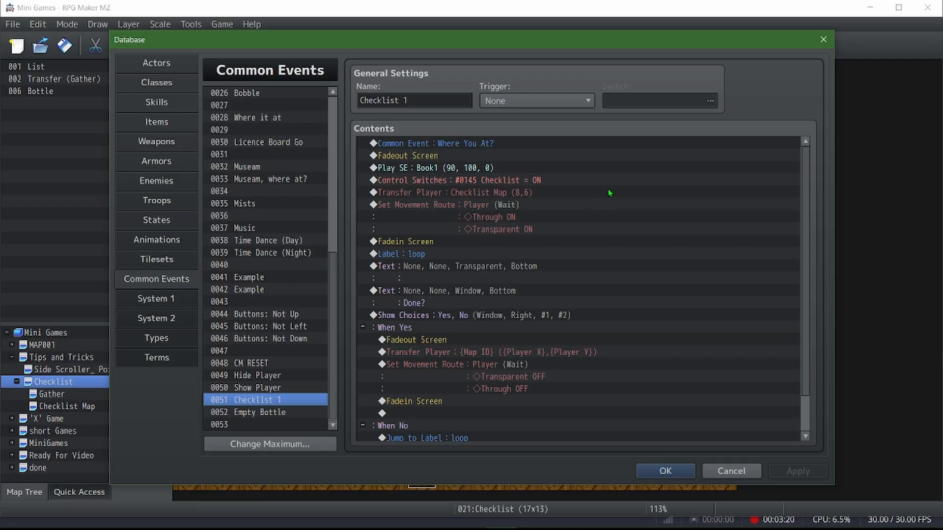
{"action": "scroll", "coordinate": [610, 194], "scroll_direction": "down", "scroll_amount": 1}
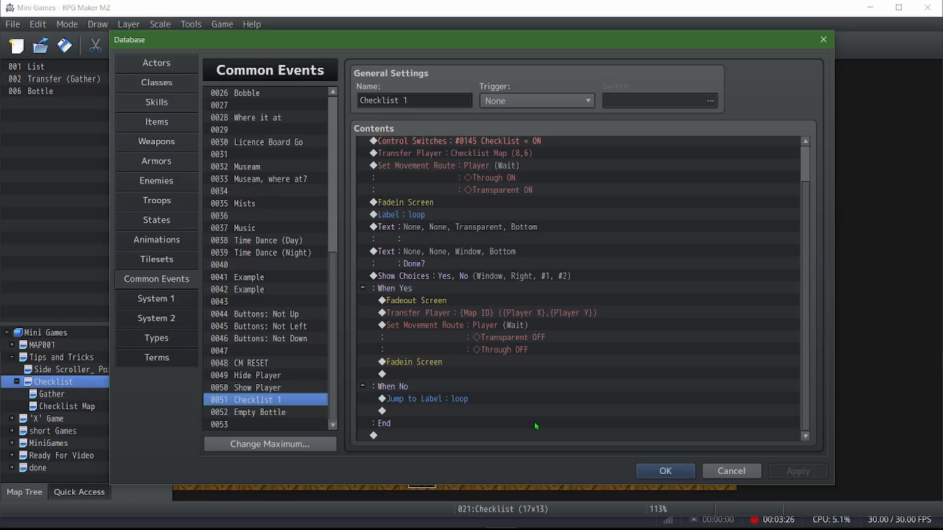
{"action": "scroll", "coordinate": [469, 426], "scroll_direction": "up", "scroll_amount": 1}
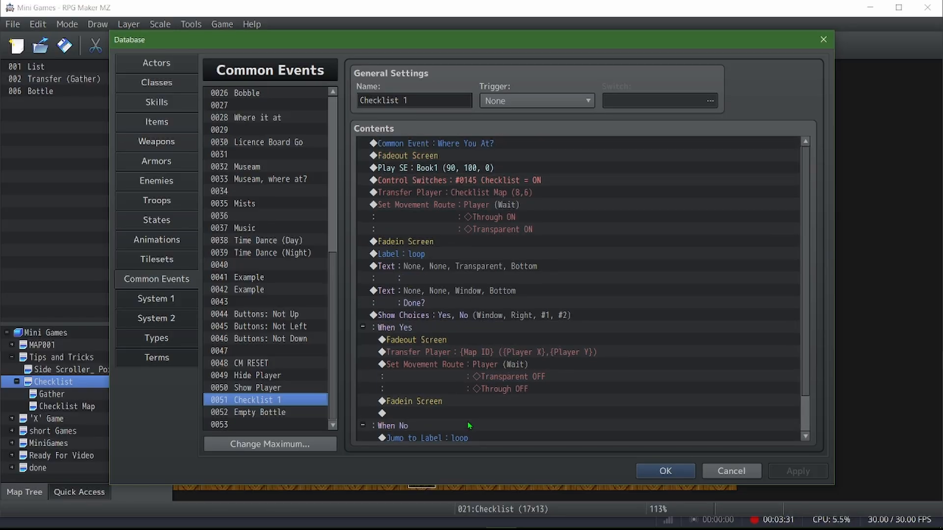
{"action": "left_click", "coordinate": [647, 473]}
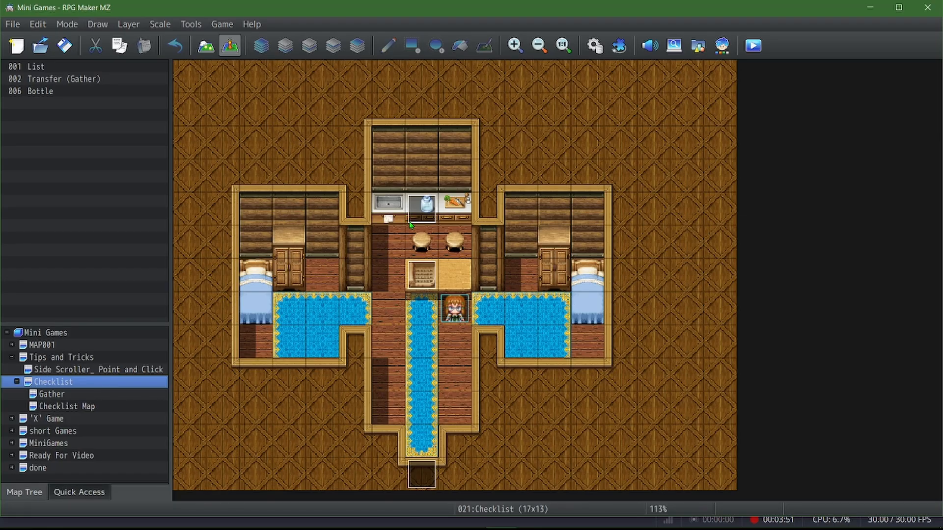
Examine the Bottle event on the kitchen counter, including its item change, self switch and event pages, and close it
{"action": "double_click", "coordinate": [428, 222]}
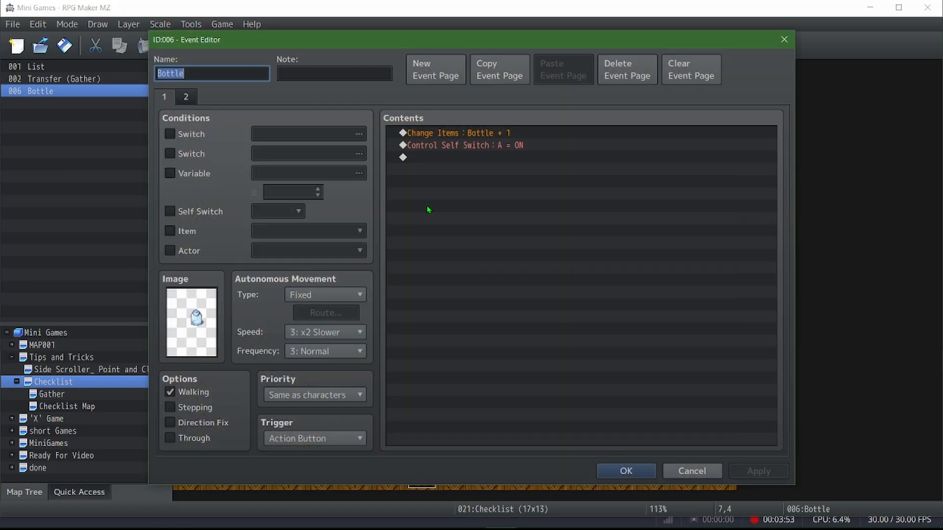
{"action": "left_click", "coordinate": [466, 135]}
{"action": "left_click", "coordinate": [456, 145]}
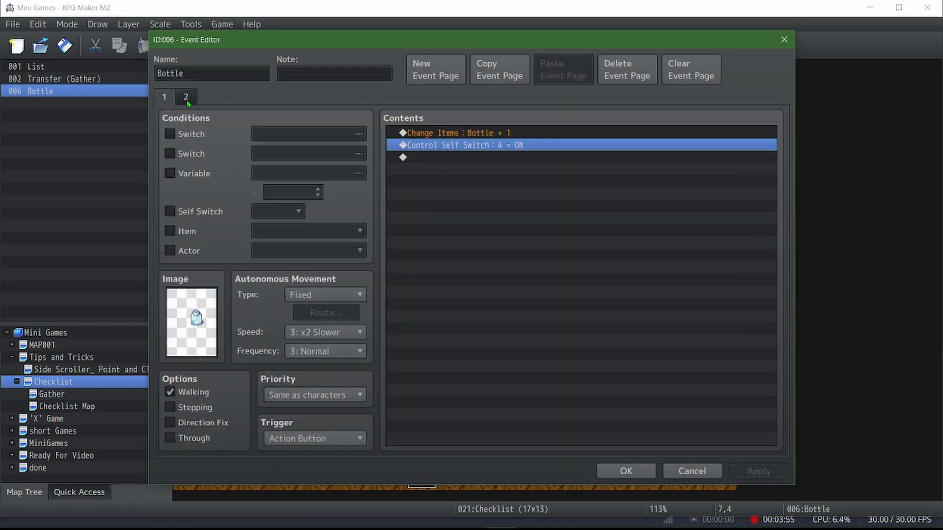
{"action": "left_click", "coordinate": [165, 103]}
{"action": "left_click", "coordinate": [624, 471]}
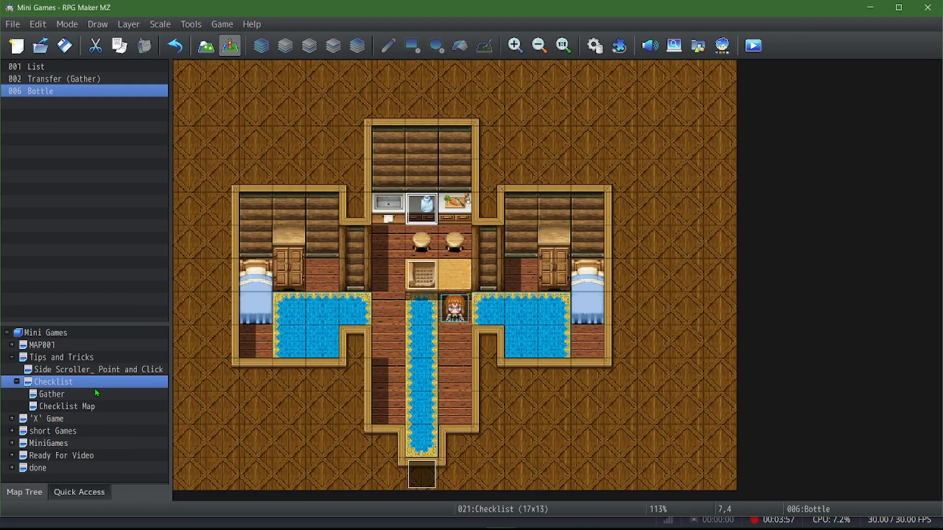
Switch to the Gather map and view the Flower event's contents
{"action": "left_click", "coordinate": [70, 393]}
{"action": "double_click", "coordinate": [231, 319]}
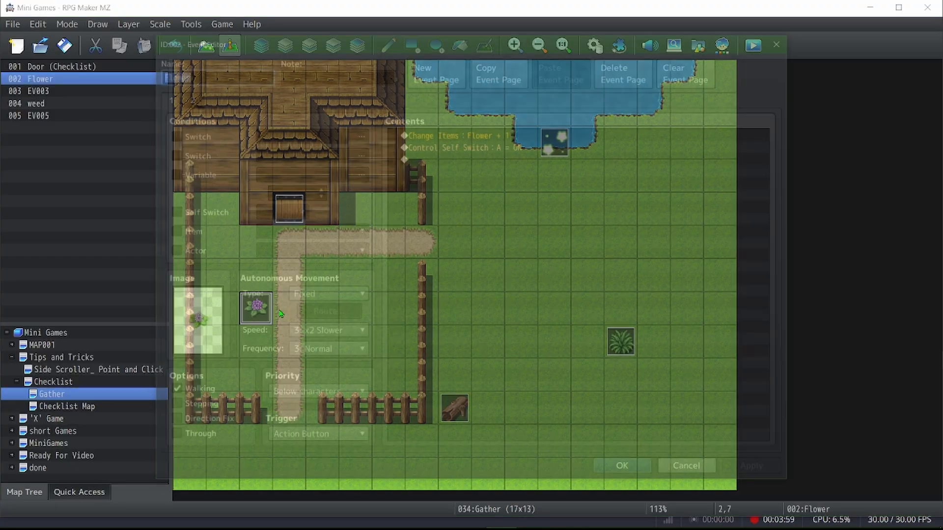
{"action": "left_click", "coordinate": [627, 470]}
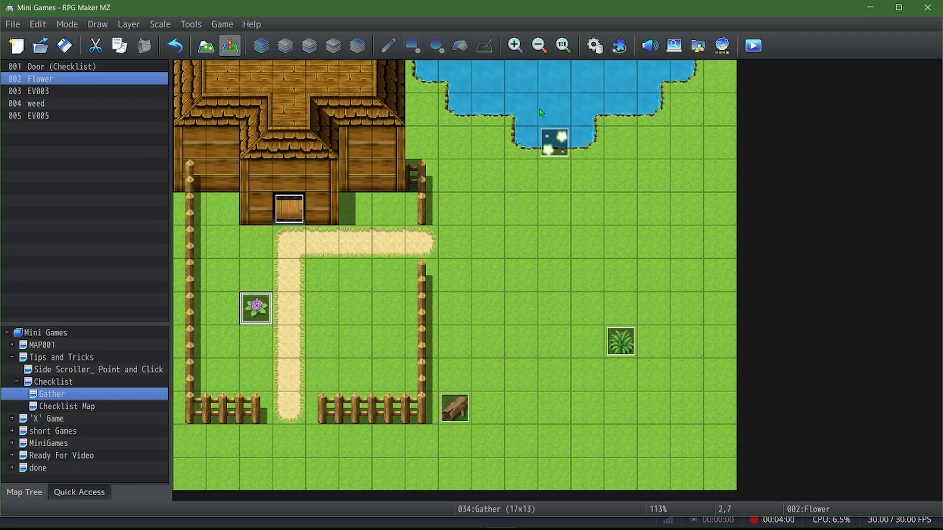
Examine the pond event EV003, covering its Bottle condition, item changes and Else text, and close it
{"action": "left_click", "coordinate": [570, 150]}
{"action": "double_click", "coordinate": [568, 151]}
{"action": "left_click", "coordinate": [476, 134]}
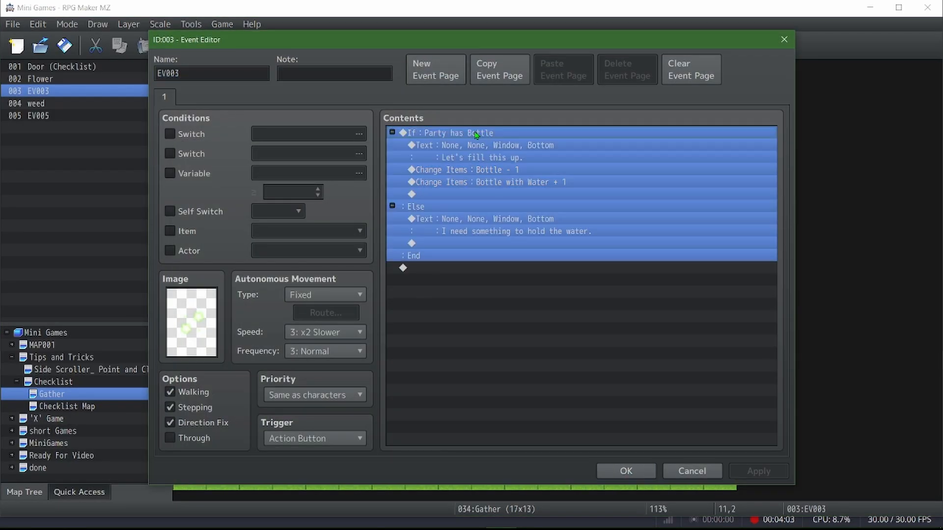
{"action": "left_click", "coordinate": [475, 155]}
{"action": "left_click", "coordinate": [474, 170]}
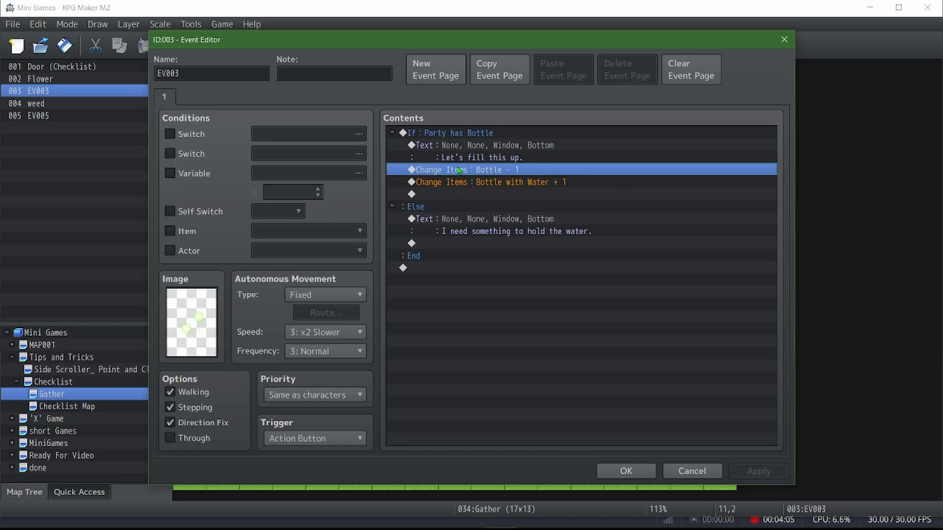
{"action": "left_click", "coordinate": [513, 185]}
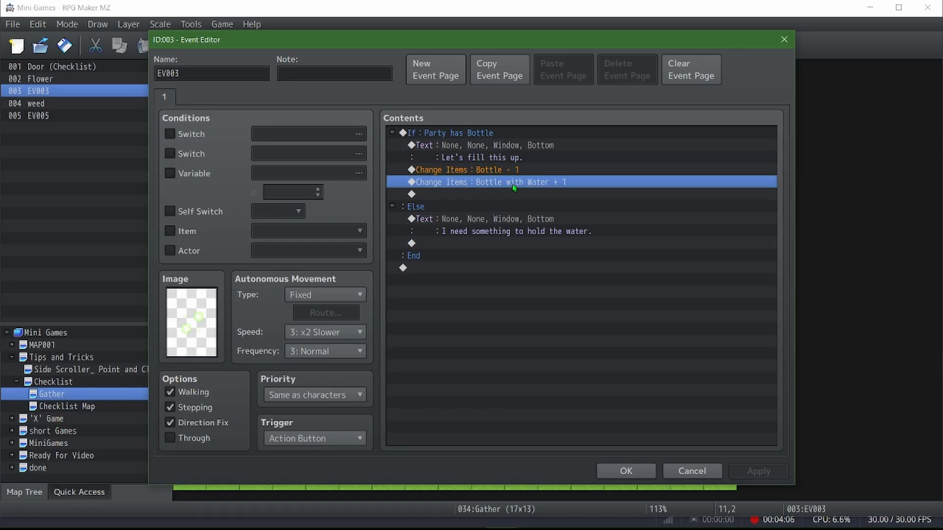
{"action": "left_click", "coordinate": [515, 225]}
{"action": "left_click", "coordinate": [626, 471]}
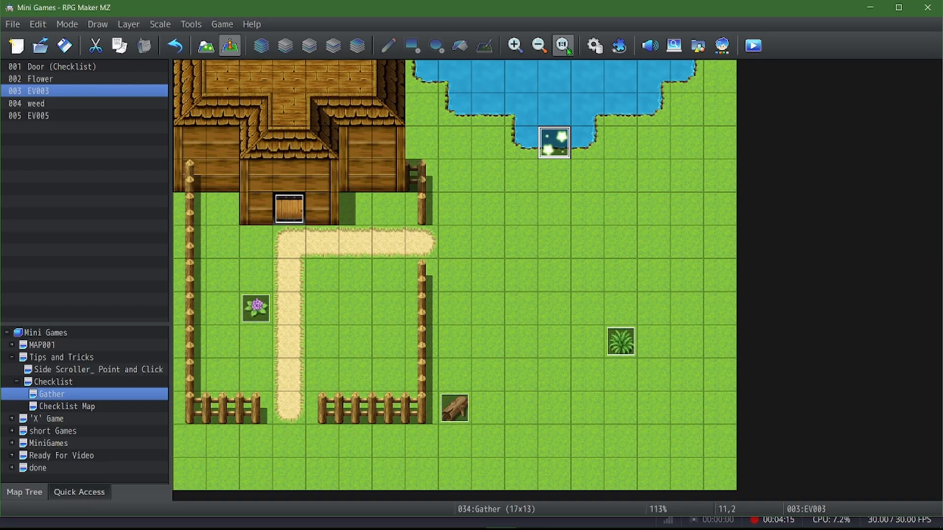
Open the Empty Bottle common event in the database and view its dump-the-bottle text
{"action": "left_click", "coordinate": [594, 45]}
{"action": "left_click", "coordinate": [300, 415]}
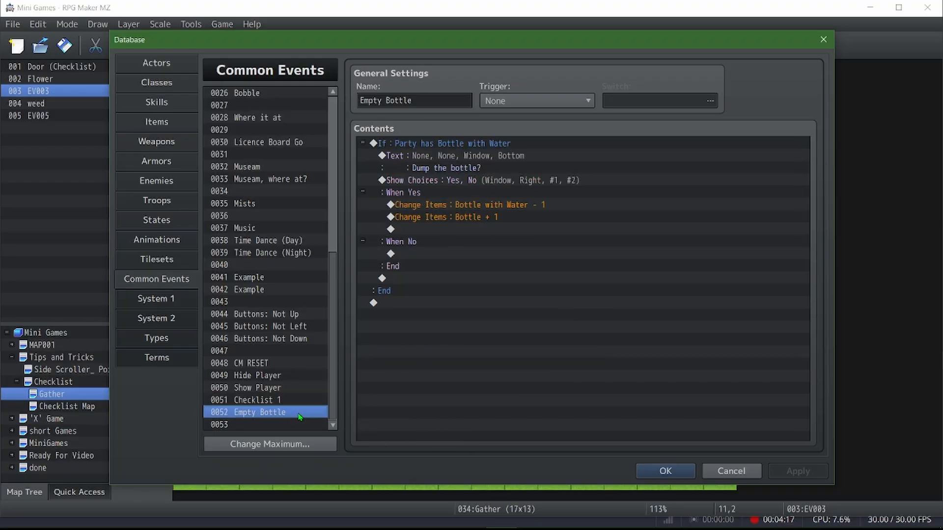
{"action": "left_click", "coordinate": [475, 155]}
Paste a copy of the Bottle with Water conditional branch at the end of the Empty Bottle common event
{"action": "left_click", "coordinate": [482, 144]}
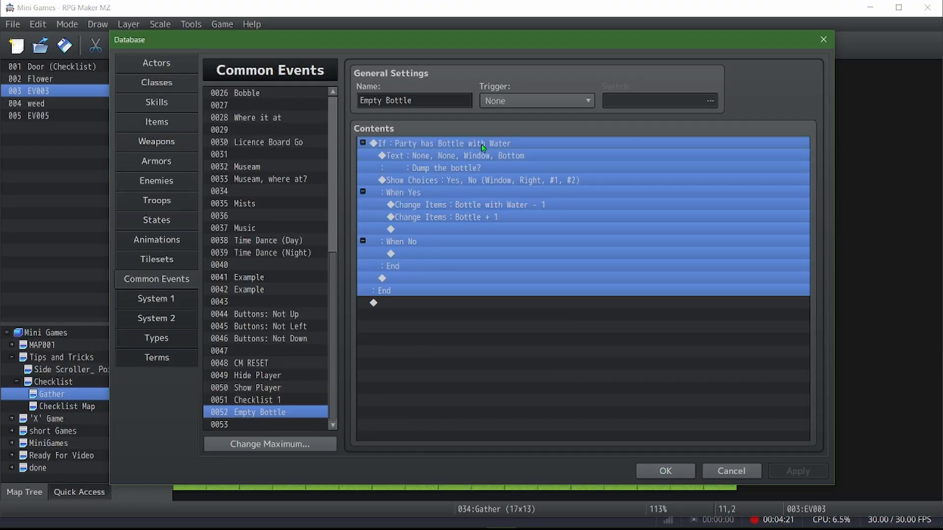
{"action": "right_click", "coordinate": [483, 147]}
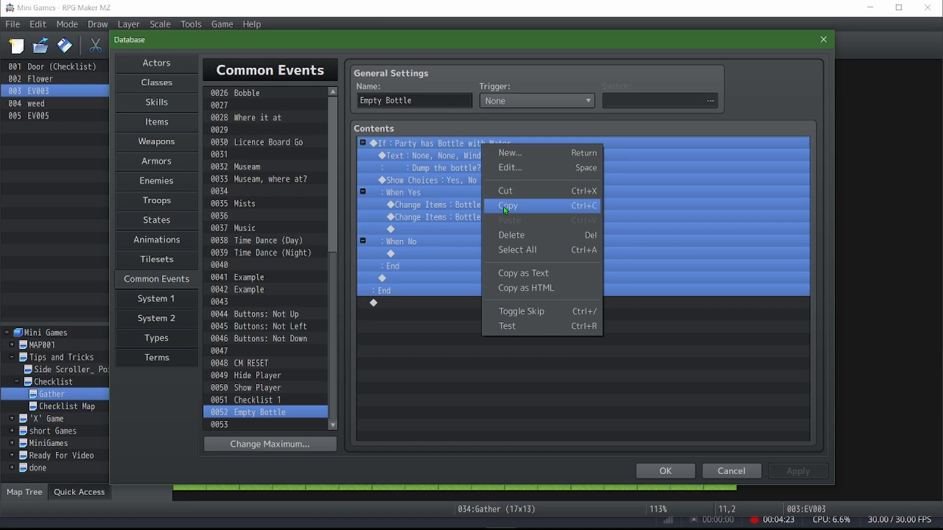
{"action": "left_click", "coordinate": [503, 207]}
{"action": "right_click", "coordinate": [394, 308]}
{"action": "left_click", "coordinate": [424, 385]}
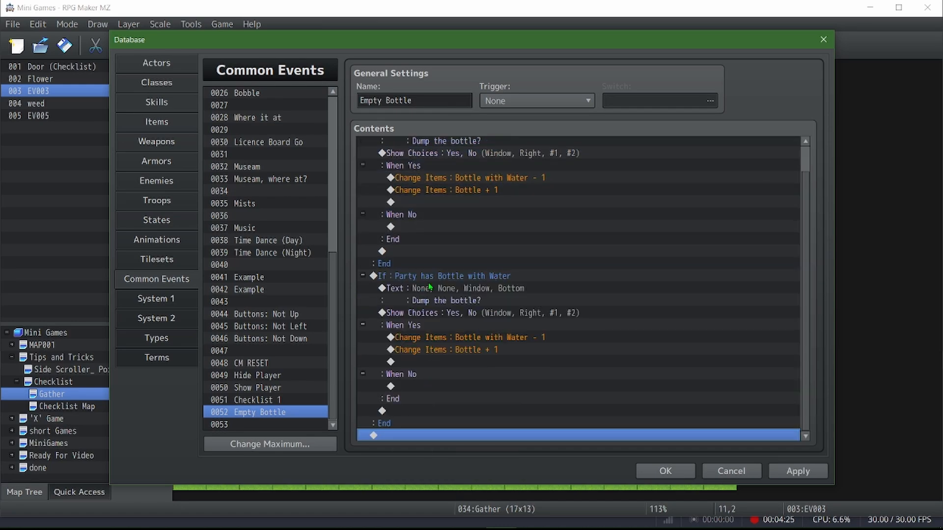
View the copied branch's item condition without changing it and delete the copied branch from Empty Bottle
{"action": "left_click", "coordinate": [429, 288]}
{"action": "left_click", "coordinate": [443, 279]}
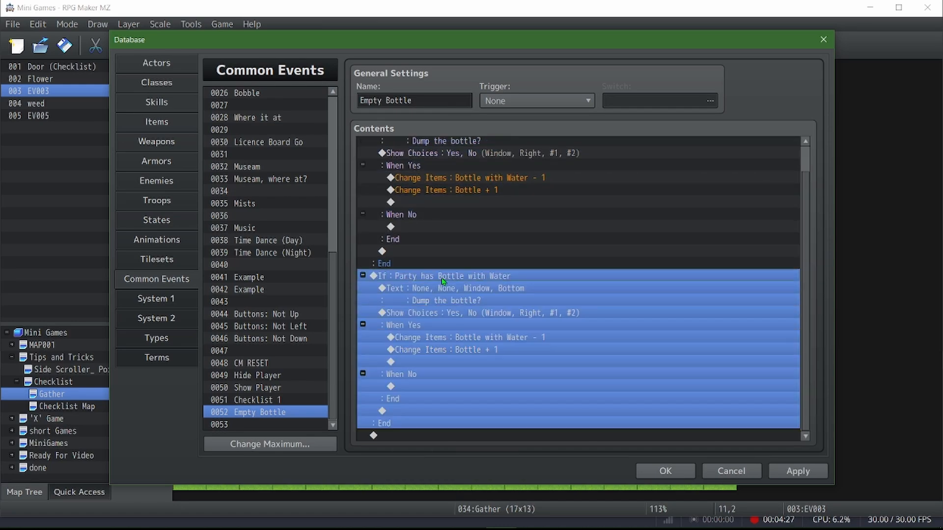
{"action": "double_click", "coordinate": [443, 279]}
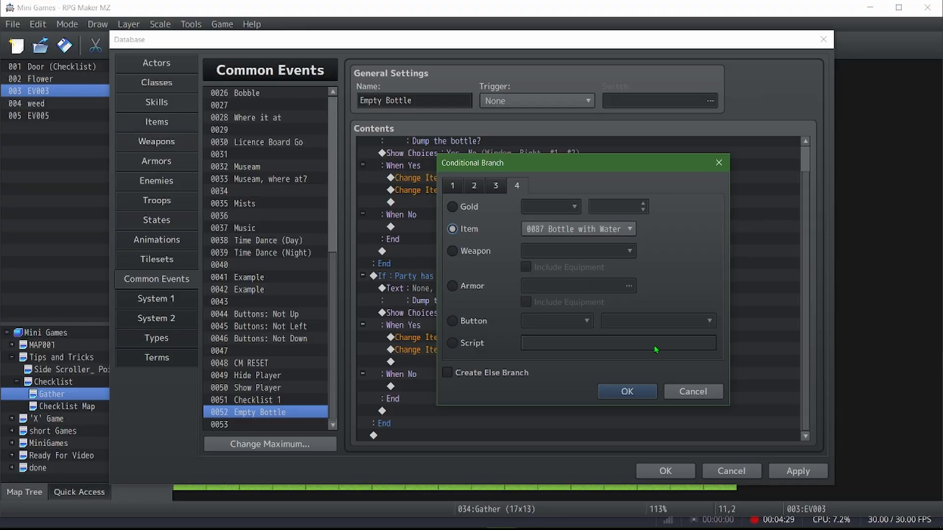
{"action": "left_click", "coordinate": [690, 393]}
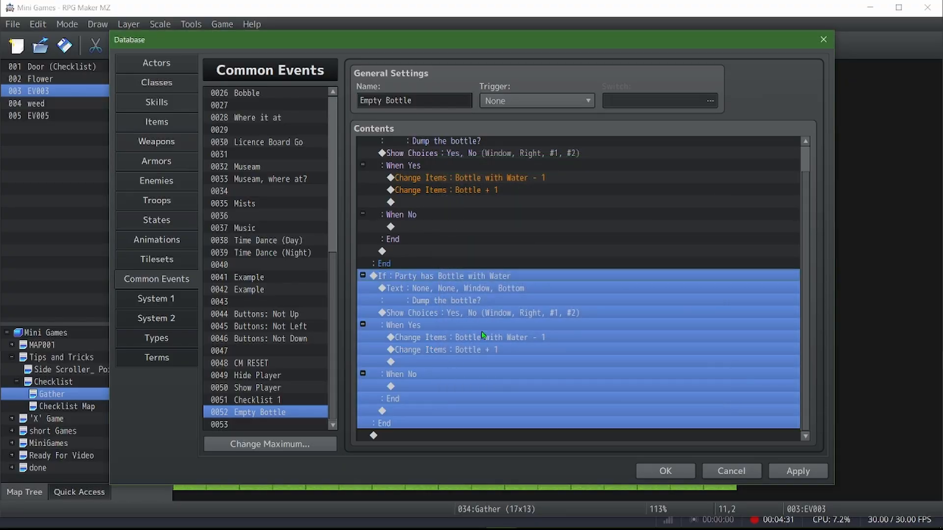
{"action": "key", "text": "Delete"}
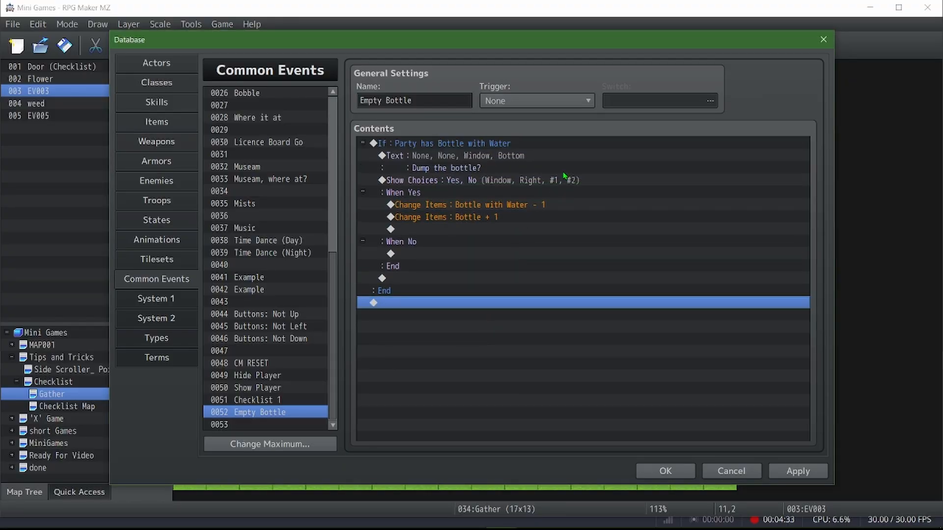
Apply the database state and review the two item changes under the Yes choice of Empty Bottle
{"action": "left_click", "coordinate": [798, 470]}
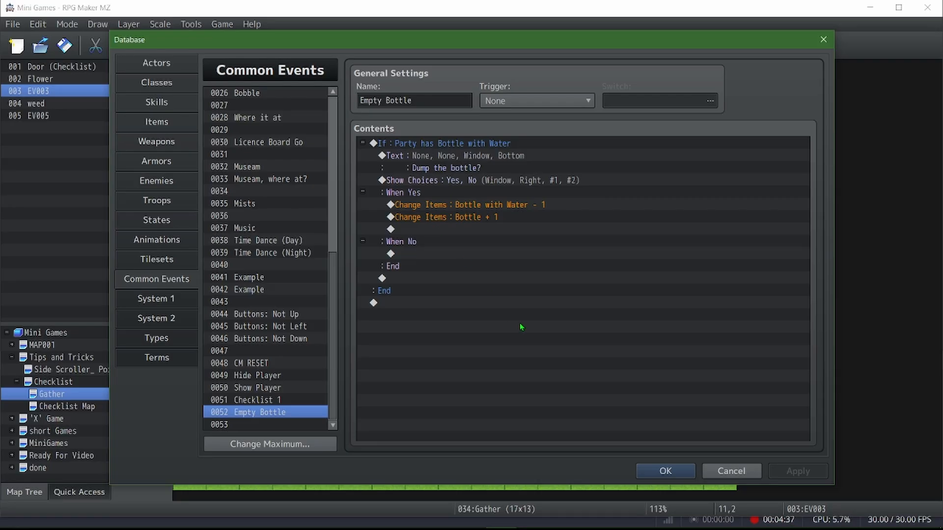
{"action": "left_click", "coordinate": [443, 206]}
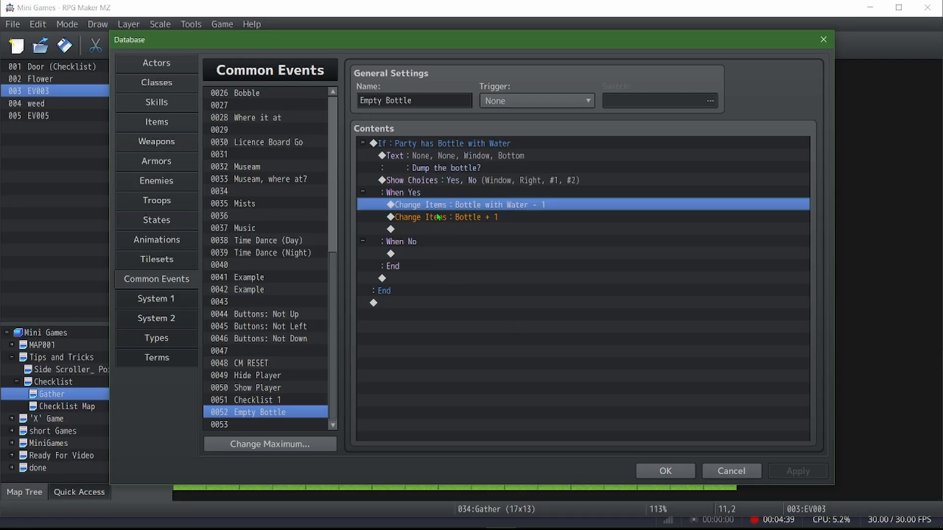
{"action": "left_click", "coordinate": [438, 217]}
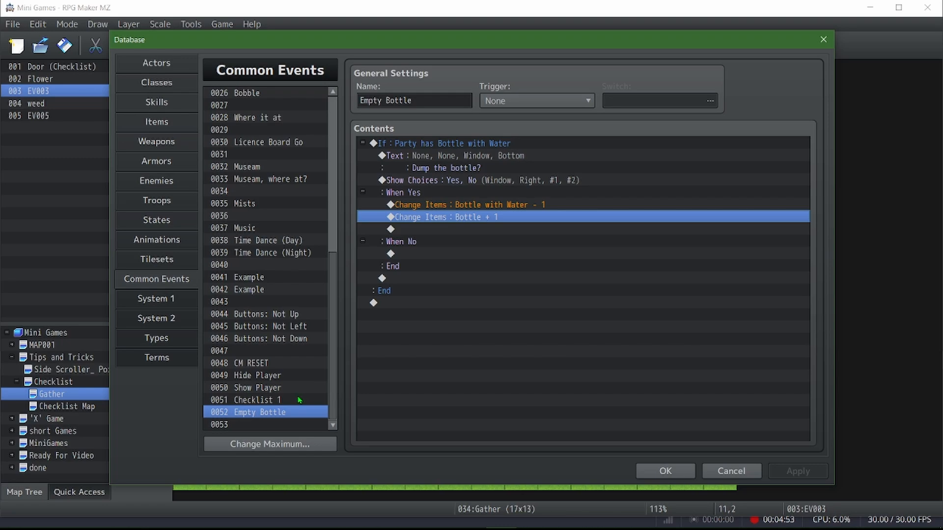
Locate the Where You At? common event that Checklist 1 calls and open it
{"action": "left_click", "coordinate": [265, 400]}
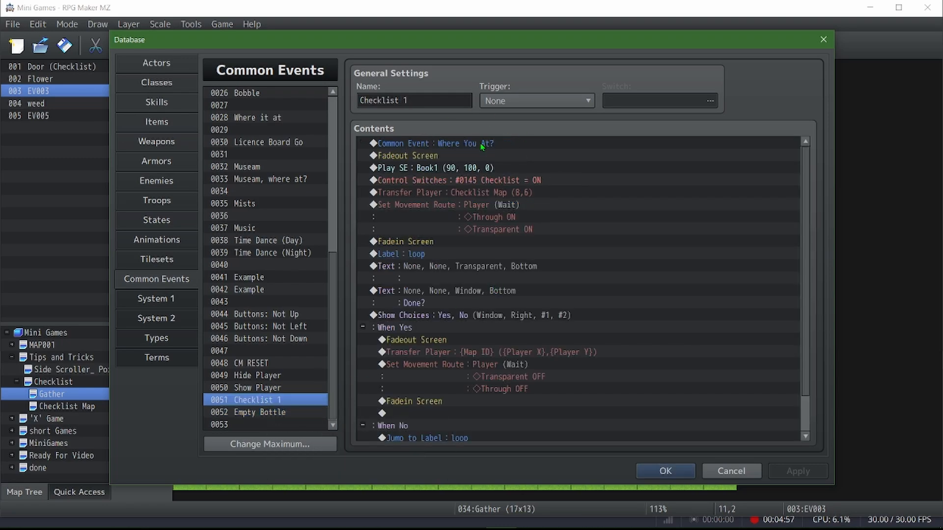
{"action": "left_click", "coordinate": [453, 146]}
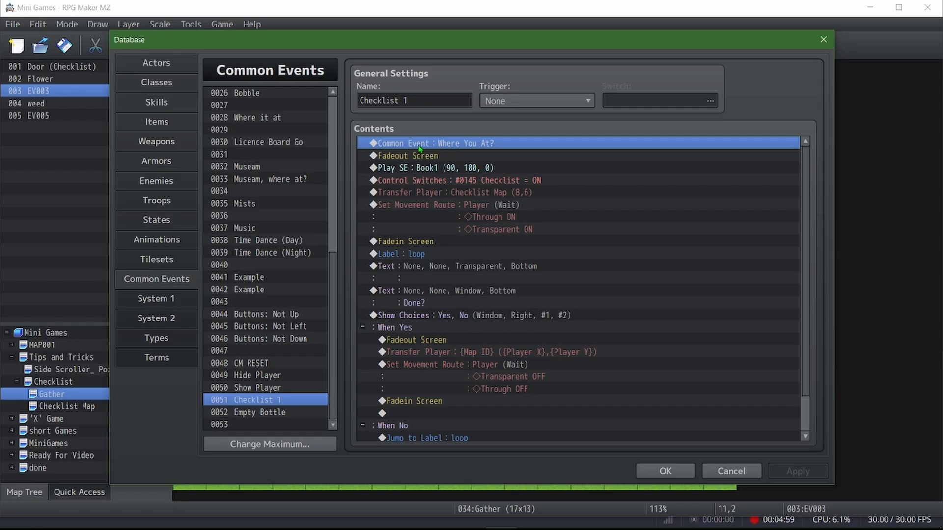
{"action": "scroll", "coordinate": [334, 295], "scroll_direction": "up", "scroll_amount": 2}
{"action": "left_click_drag", "start_coordinate": [334, 311], "coordinate": [334, 187]}
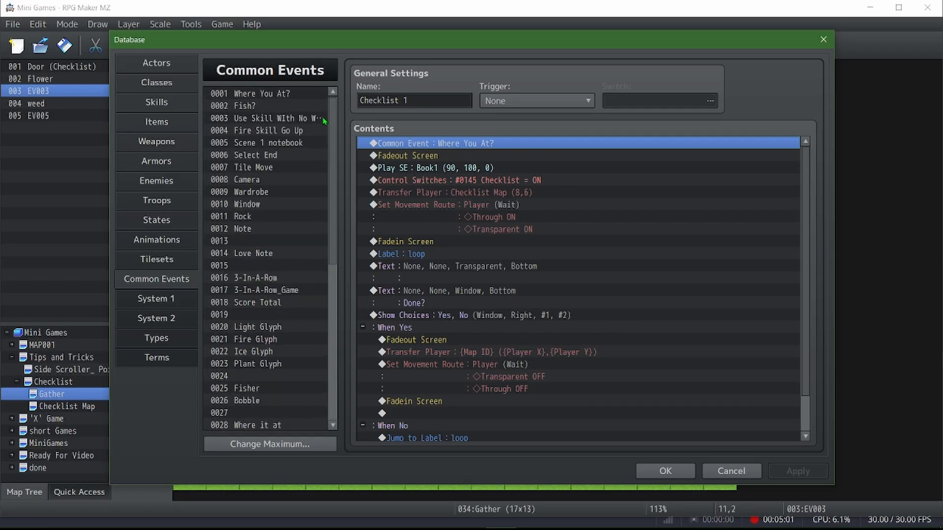
{"action": "left_click", "coordinate": [304, 93]}
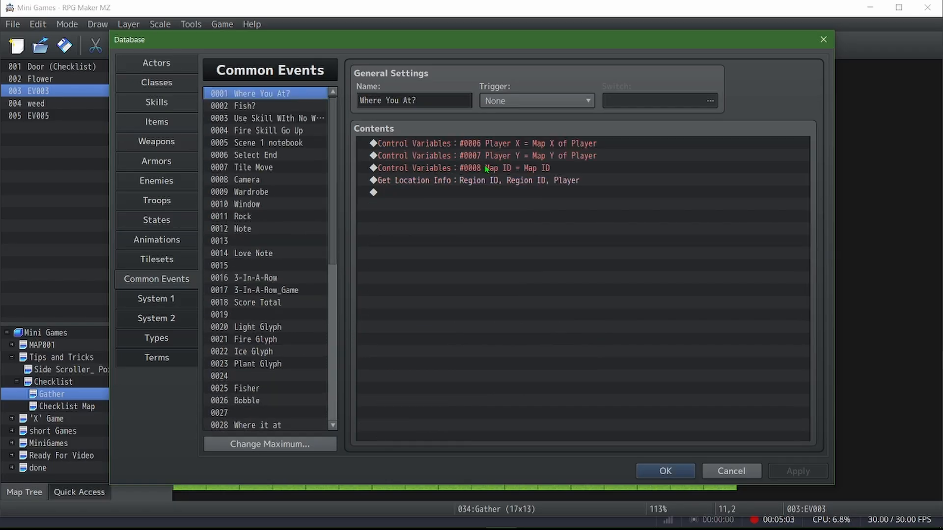
Examine the Player X variable settings and the Get Location Info command in the Where You At? common event
{"action": "left_click", "coordinate": [534, 143]}
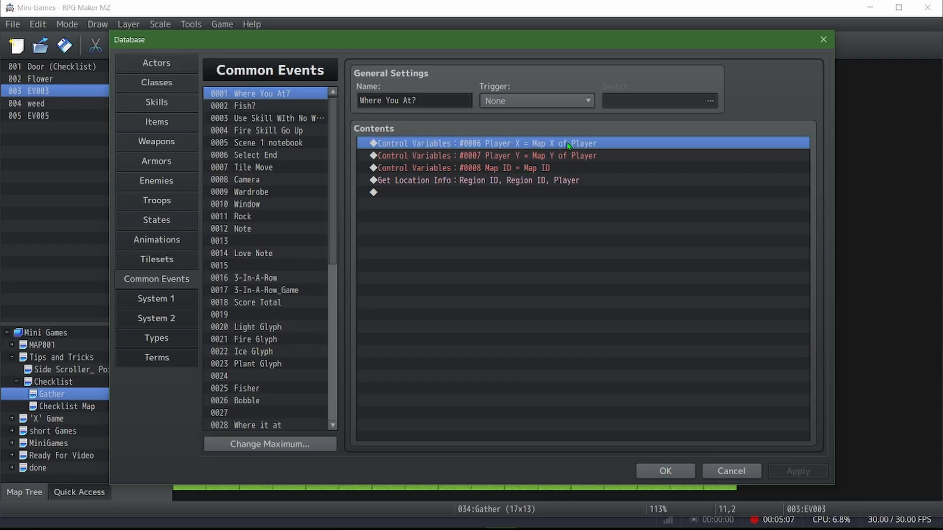
{"action": "key", "text": "Return"}
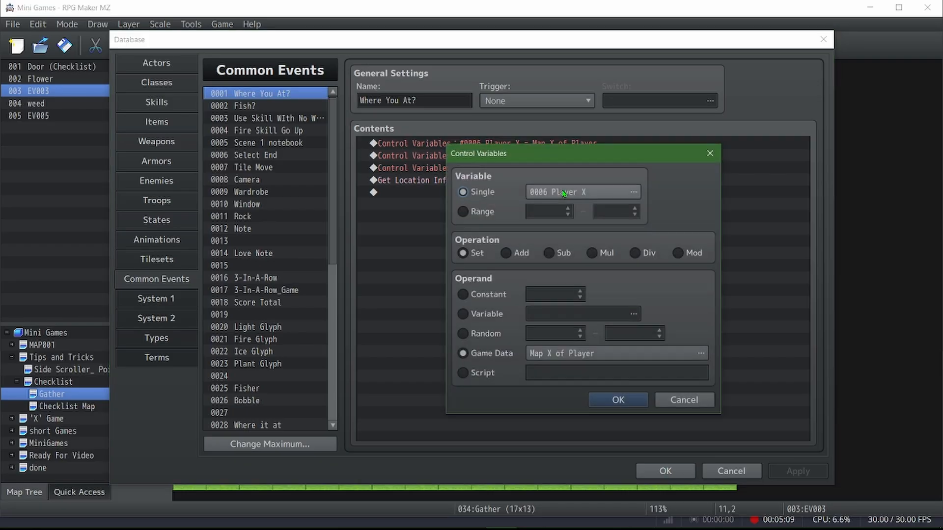
{"action": "left_click", "coordinate": [684, 400]}
{"action": "left_click", "coordinate": [459, 182]}
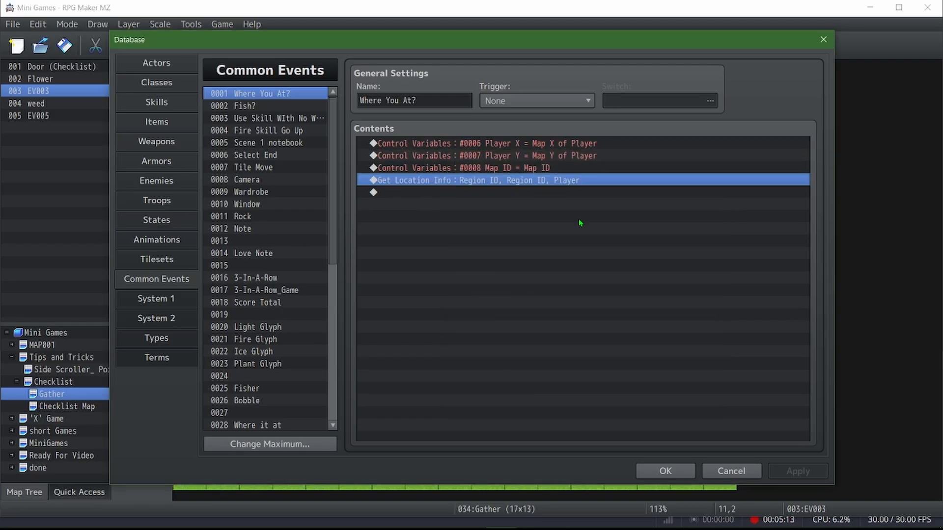
Return to the Checklist 1 common event and review its Where You At? call and Fadeout Screen command
{"action": "scroll", "coordinate": [297, 271], "scroll_direction": "down", "scroll_amount": 5}
{"action": "scroll", "coordinate": [297, 271], "scroll_direction": "down", "scroll_amount": 3}
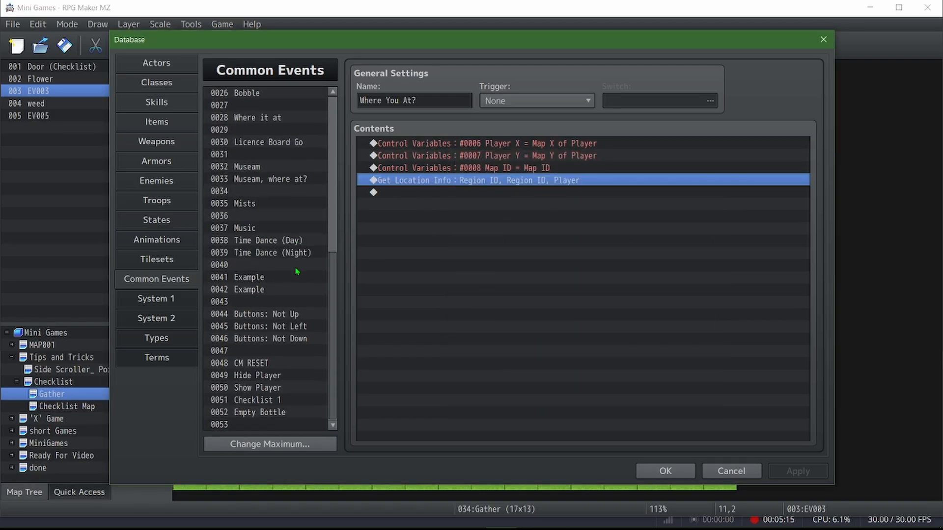
{"action": "left_click", "coordinate": [278, 402]}
{"action": "left_click", "coordinate": [417, 144]}
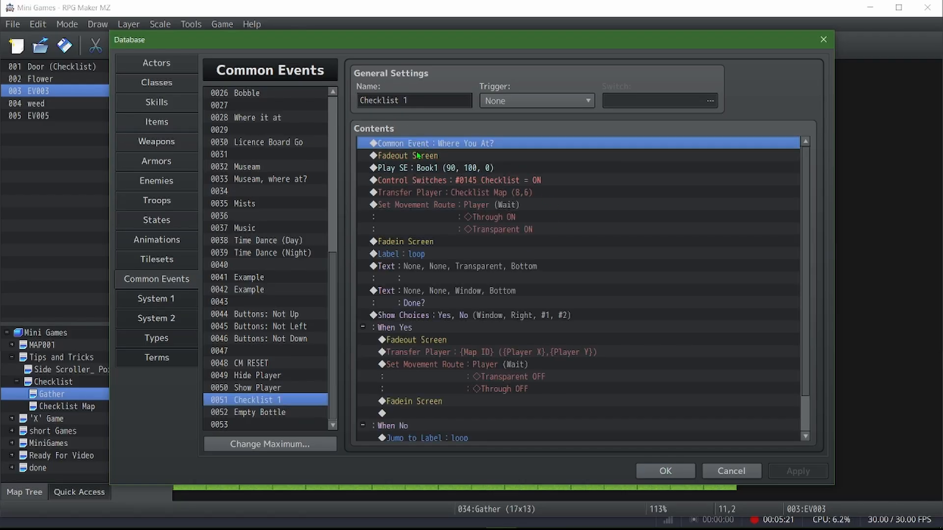
{"action": "left_click", "coordinate": [418, 156]}
Preview the Book1 sound effect in Checklist 1's Play SE command and accept its settings
{"action": "left_click", "coordinate": [428, 169]}
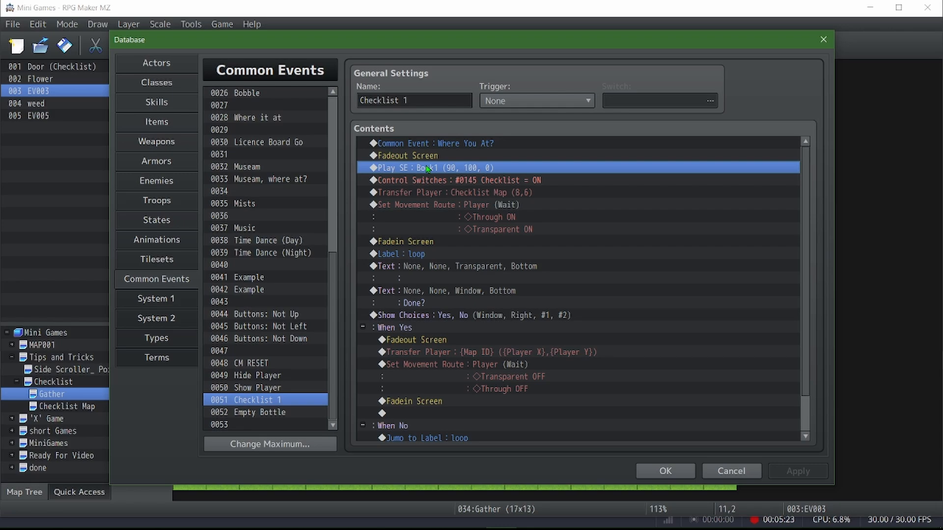
{"action": "double_click", "coordinate": [427, 169]}
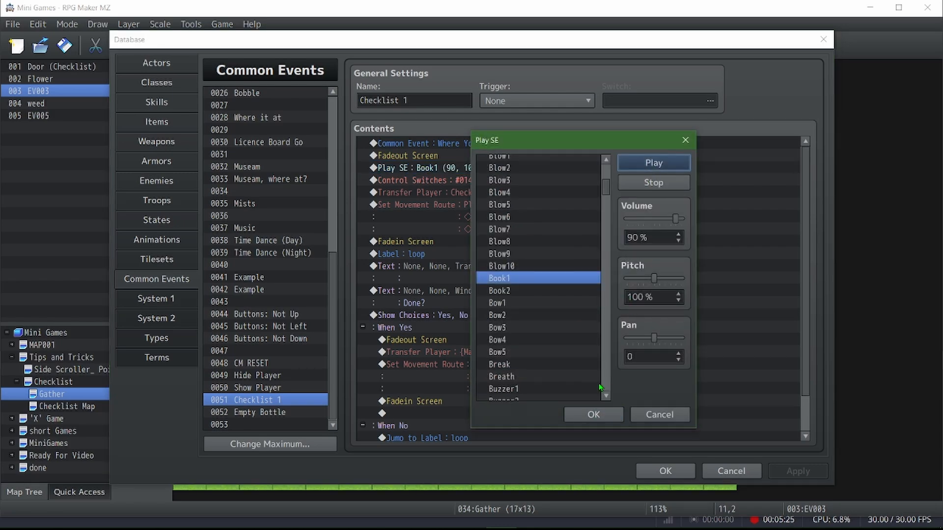
{"action": "left_click", "coordinate": [651, 167]}
{"action": "left_click", "coordinate": [593, 415]}
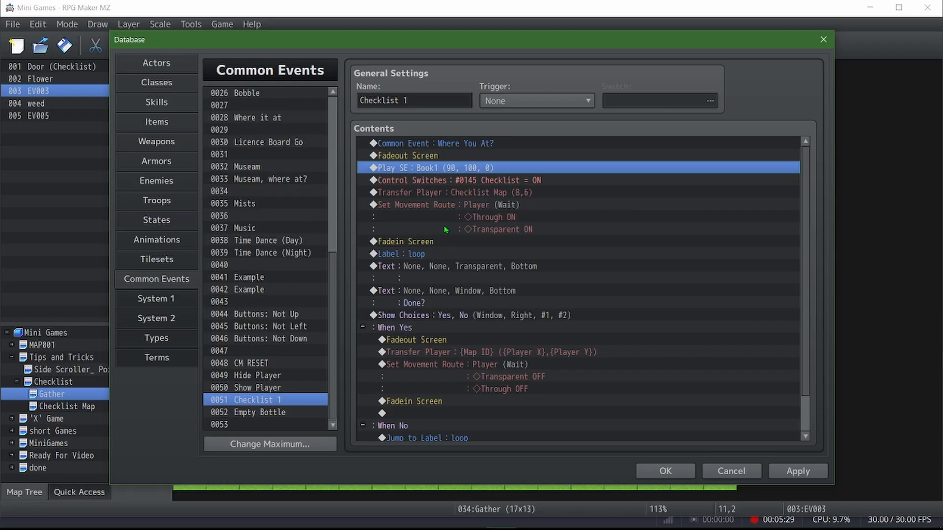
Start a new Conditional Branch before Checklist 1's Control Switches command and bring up its gold, item and equipment conditions
{"action": "left_click", "coordinate": [451, 185]}
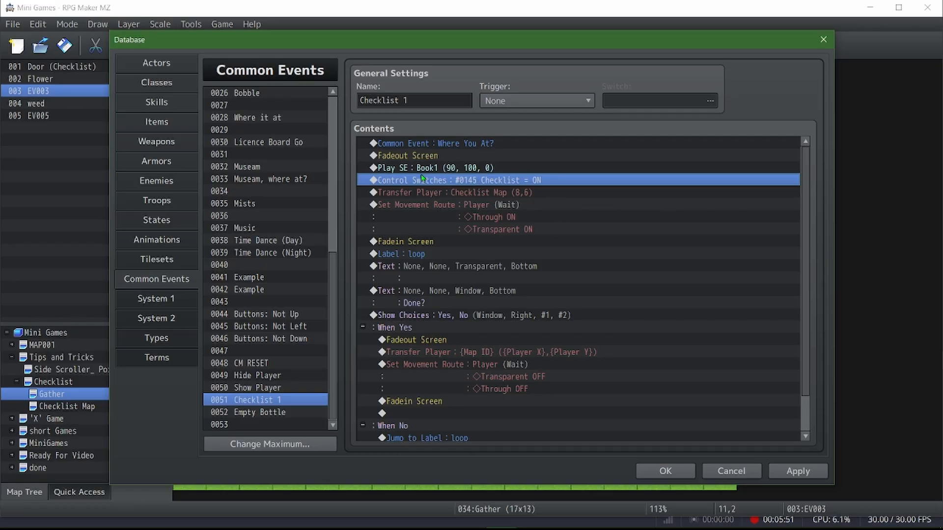
{"action": "right_click", "coordinate": [476, 178]}
{"action": "left_click", "coordinate": [494, 184]}
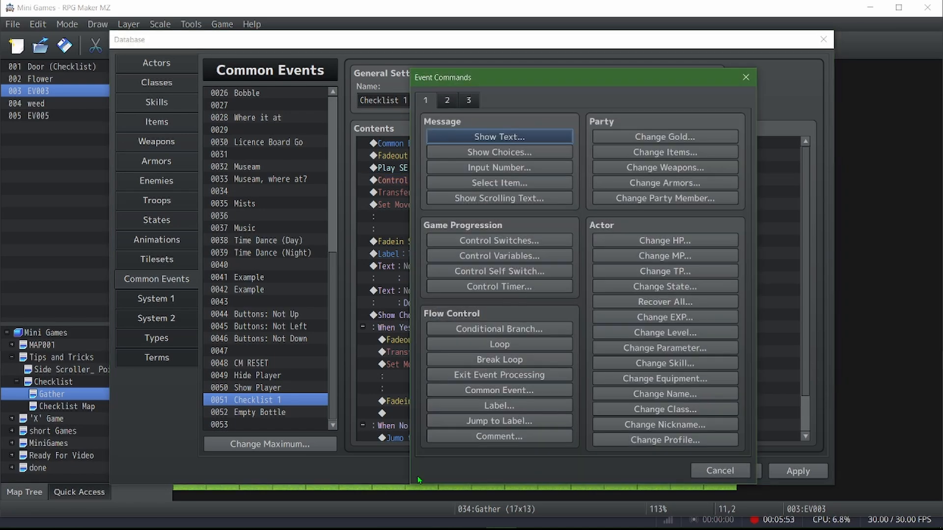
{"action": "left_click", "coordinate": [501, 329]}
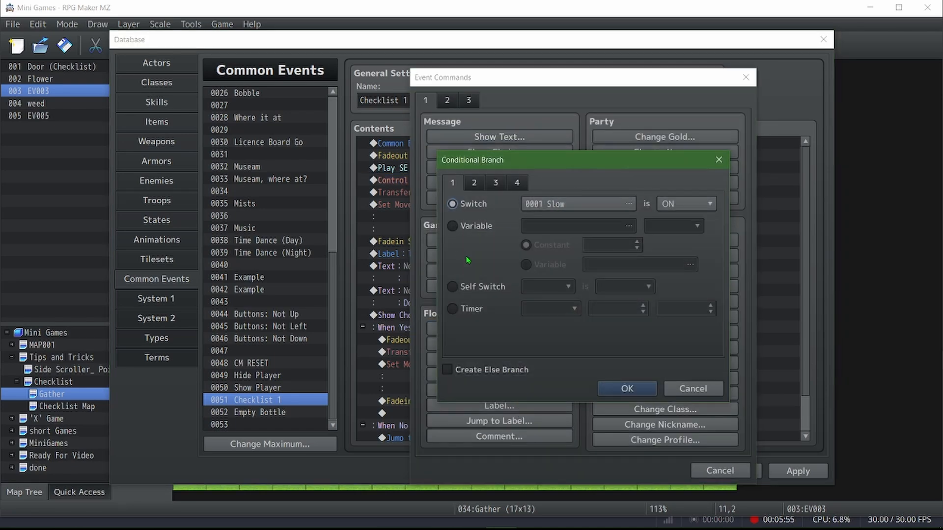
{"action": "left_click", "coordinate": [491, 184]}
{"action": "left_click", "coordinate": [519, 185]}
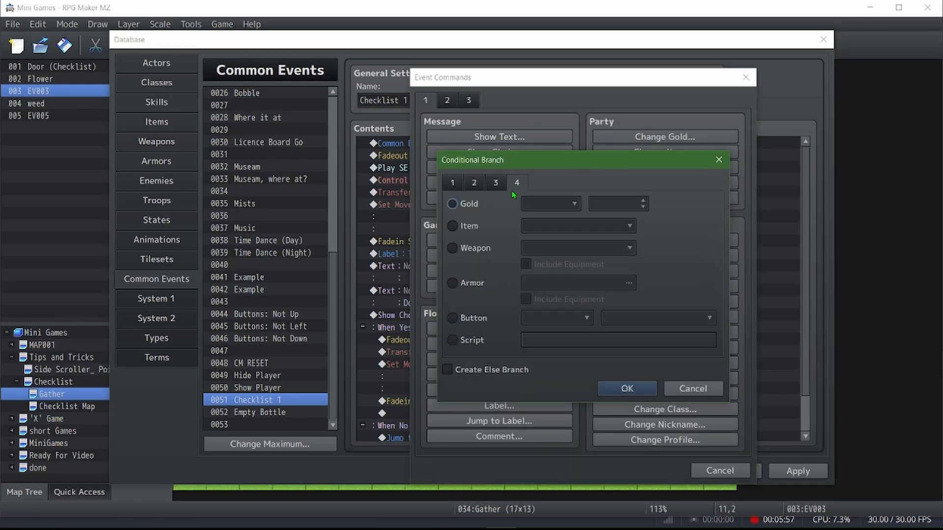
Browse the branch's Item condition choices as far as Stick, cancel the new command and apply the database settings
{"action": "left_click", "coordinate": [466, 225]}
{"action": "left_click", "coordinate": [536, 227]}
{"action": "scroll", "coordinate": [580, 383], "scroll_direction": "down", "scroll_amount": 3}
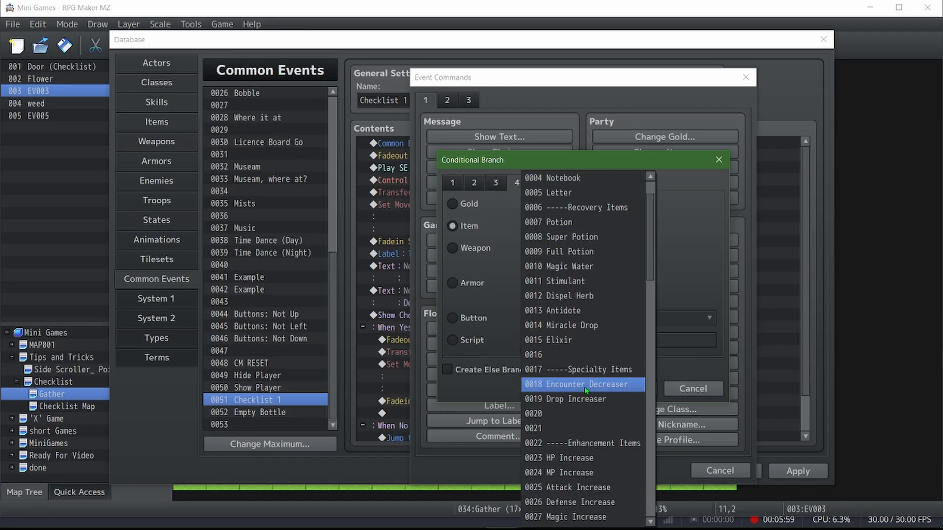
{"action": "left_click_drag", "start_coordinate": [653, 286], "coordinate": [650, 509]}
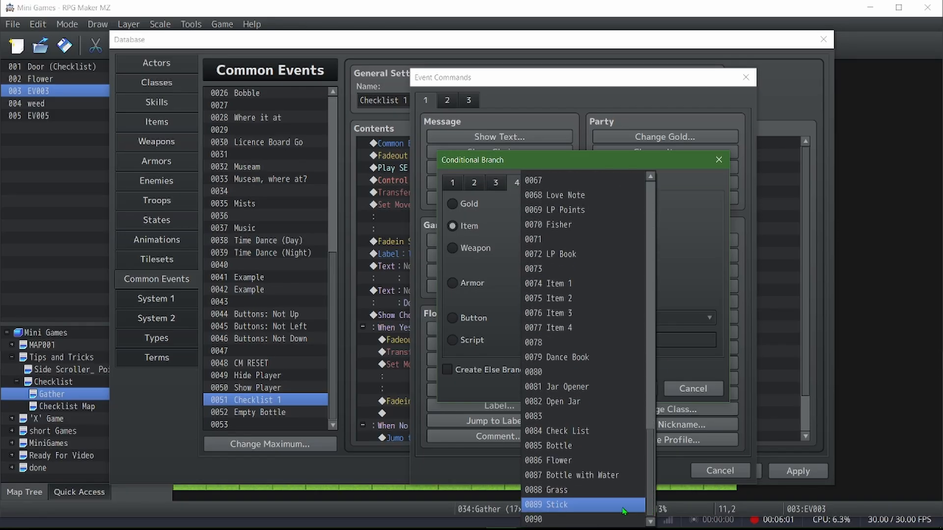
{"action": "left_click", "coordinate": [707, 389]}
{"action": "left_click", "coordinate": [703, 392]}
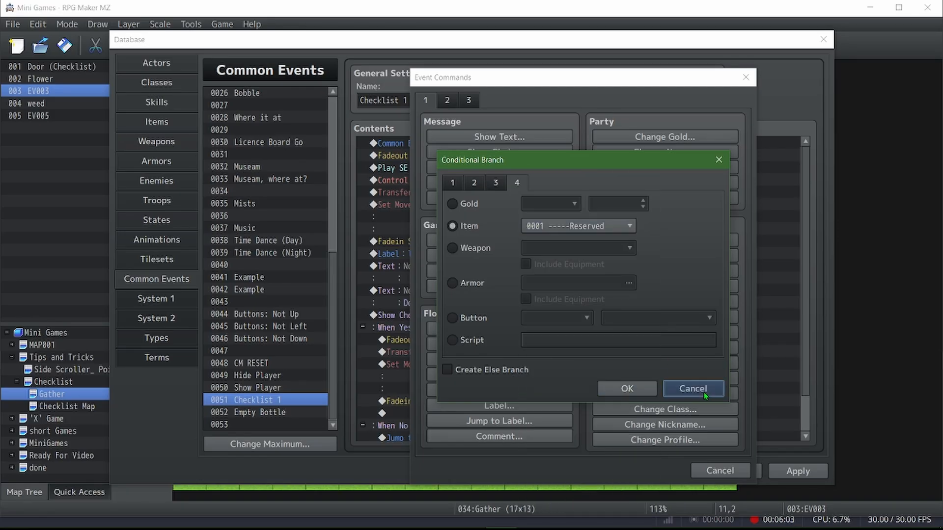
{"action": "left_click", "coordinate": [708, 472]}
{"action": "left_click", "coordinate": [777, 473]}
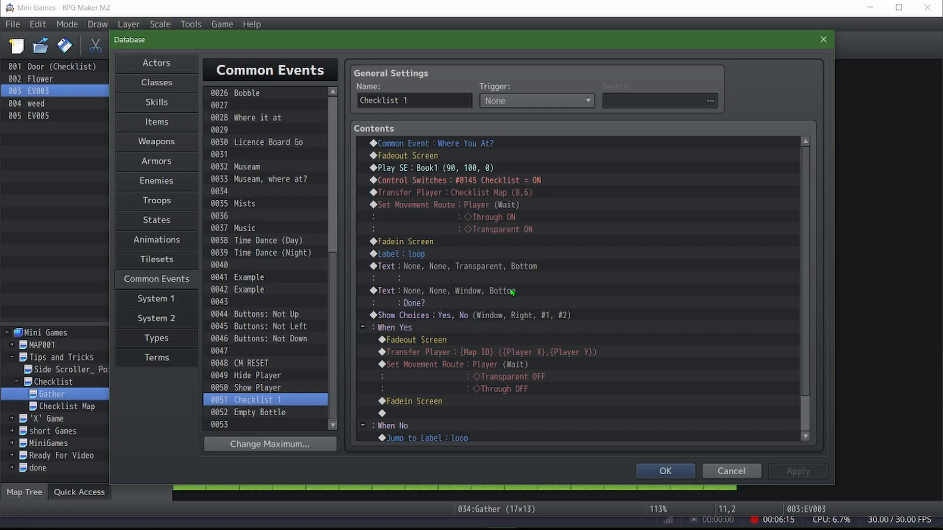
Review Checklist 1's Transfer Player command to Checklist Map and the Set Movement Route for the player that follows it
{"action": "scroll", "coordinate": [512, 292], "scroll_direction": "down", "scroll_amount": 1}
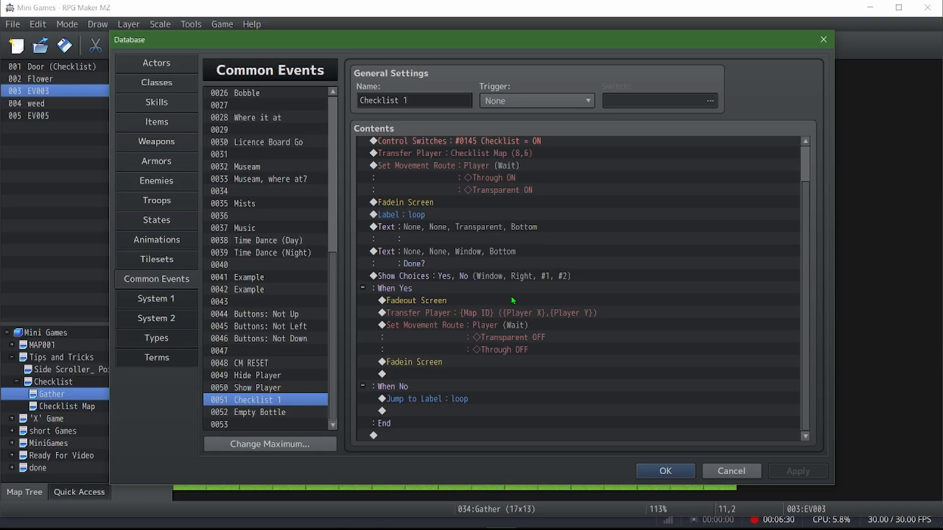
{"action": "scroll", "coordinate": [513, 301], "scroll_direction": "up", "scroll_amount": 1}
{"action": "left_click", "coordinate": [516, 196]}
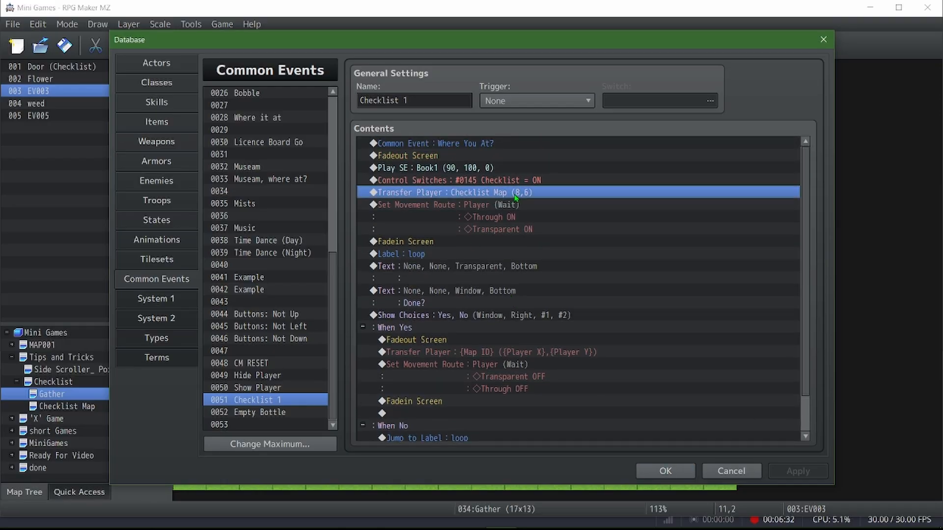
{"action": "left_click", "coordinate": [450, 142]}
{"action": "left_click", "coordinate": [459, 195]}
{"action": "left_click", "coordinate": [460, 211]}
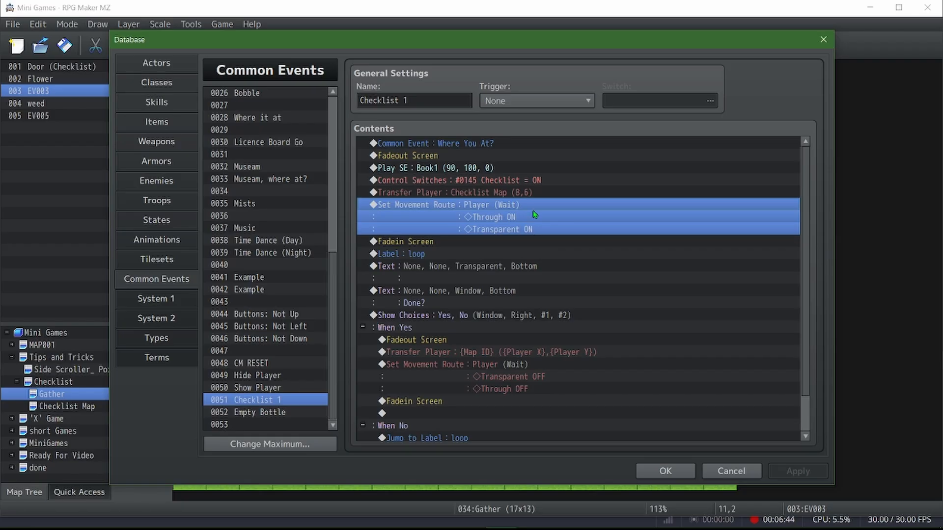
Review the Fadein Screen and loop label, and inspect the blank Show Text command with the Transparent background, accepting its settings
{"action": "scroll", "coordinate": [535, 214], "scroll_direction": "down", "scroll_amount": 1}
{"action": "left_click", "coordinate": [448, 202]}
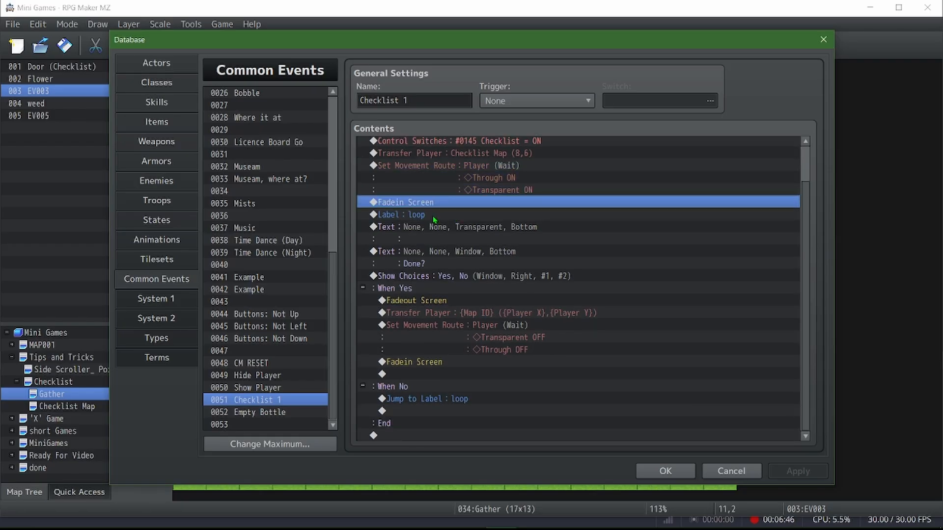
{"action": "left_click", "coordinate": [434, 216]}
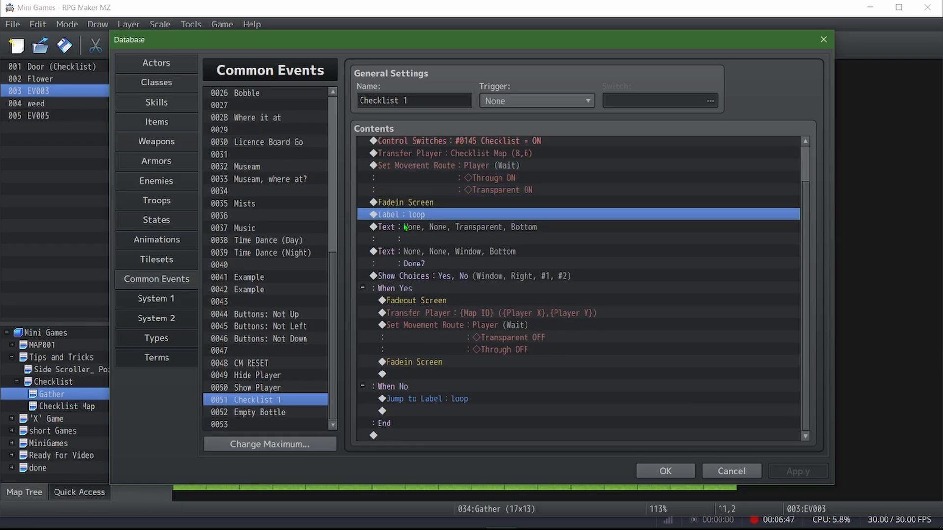
{"action": "double_click", "coordinate": [447, 231]}
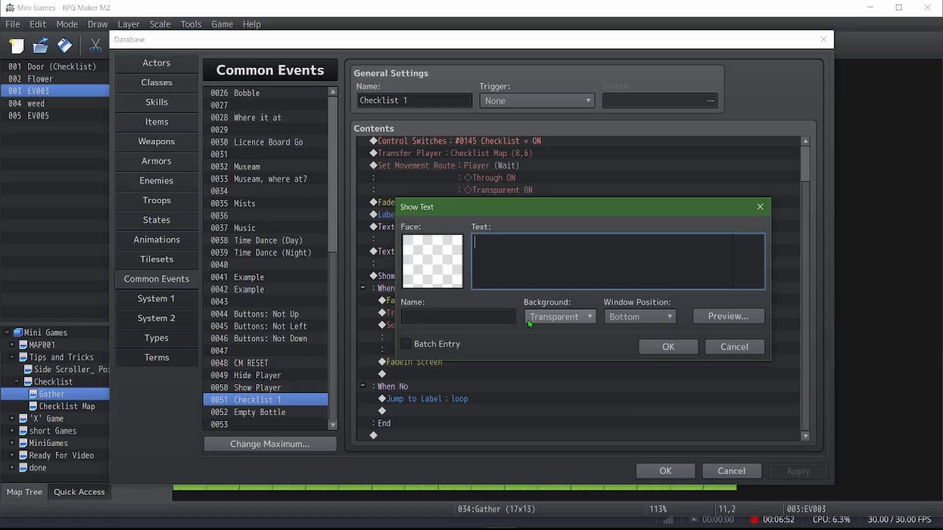
{"action": "left_click", "coordinate": [656, 346]}
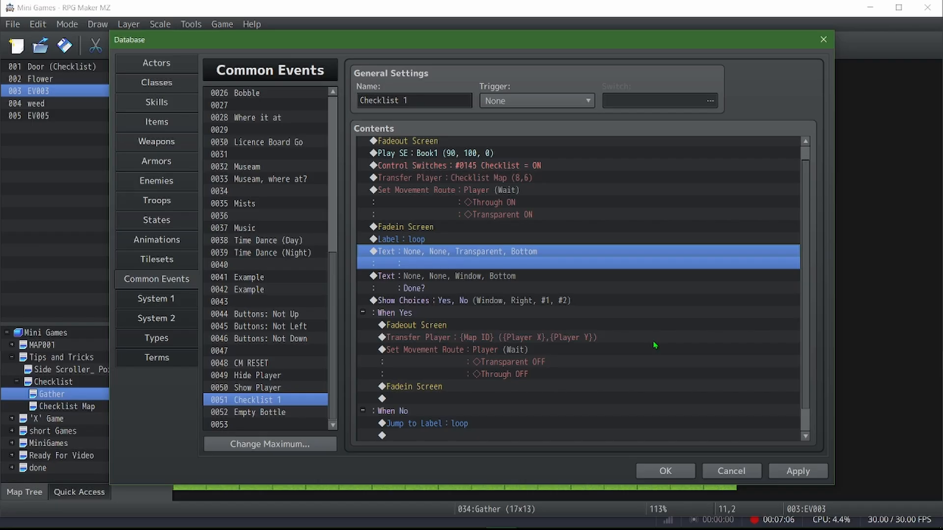
Compare the Done? message with the blank transparent text placed under the loop label
{"action": "scroll", "coordinate": [655, 345], "scroll_direction": "down", "scroll_amount": 2}
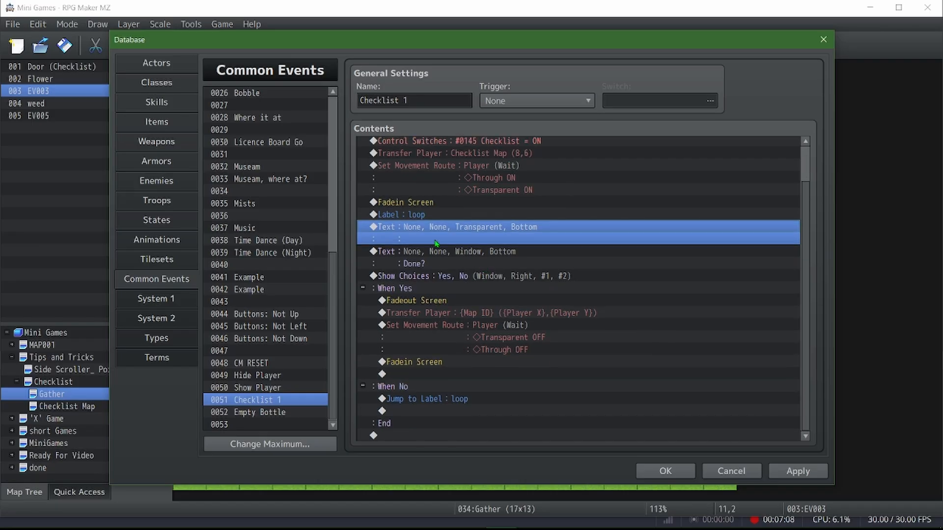
{"action": "left_click", "coordinate": [493, 254]}
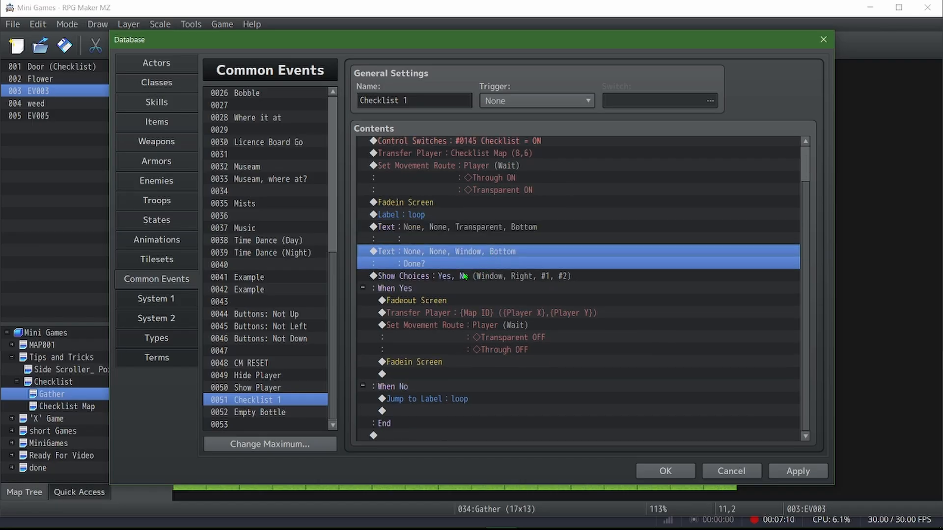
{"action": "scroll", "coordinate": [434, 404], "scroll_direction": "up", "scroll_amount": 3}
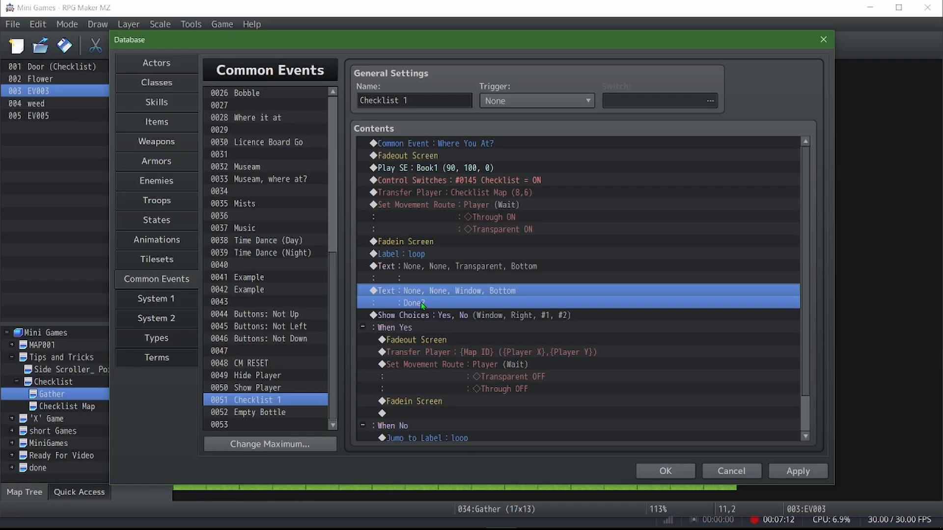
{"action": "left_click", "coordinate": [431, 261]}
{"action": "scroll", "coordinate": [463, 352], "scroll_direction": "down", "scroll_amount": 3}
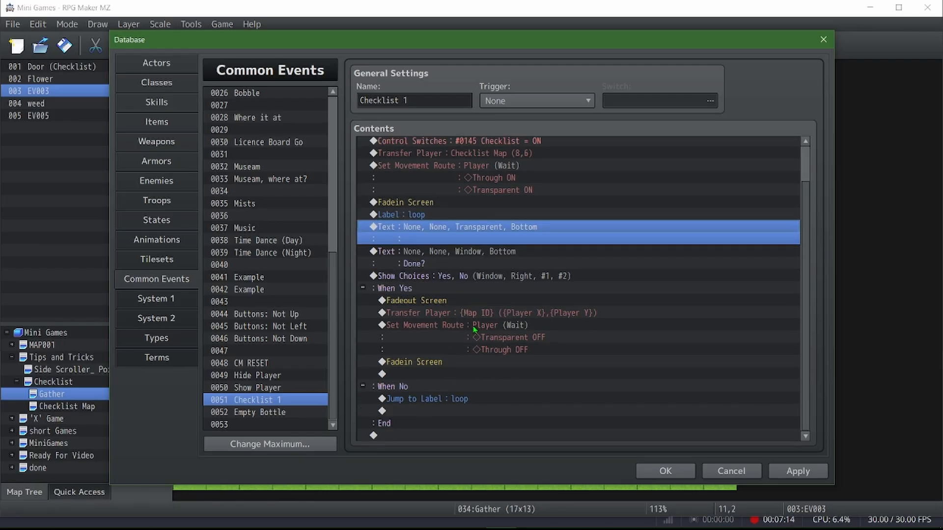
Inspect the Yes branch's variable-based Transfer Player, movement route and Fadein Screen, and accept the database
{"action": "left_click", "coordinate": [486, 315]}
{"action": "double_click", "coordinate": [433, 313]}
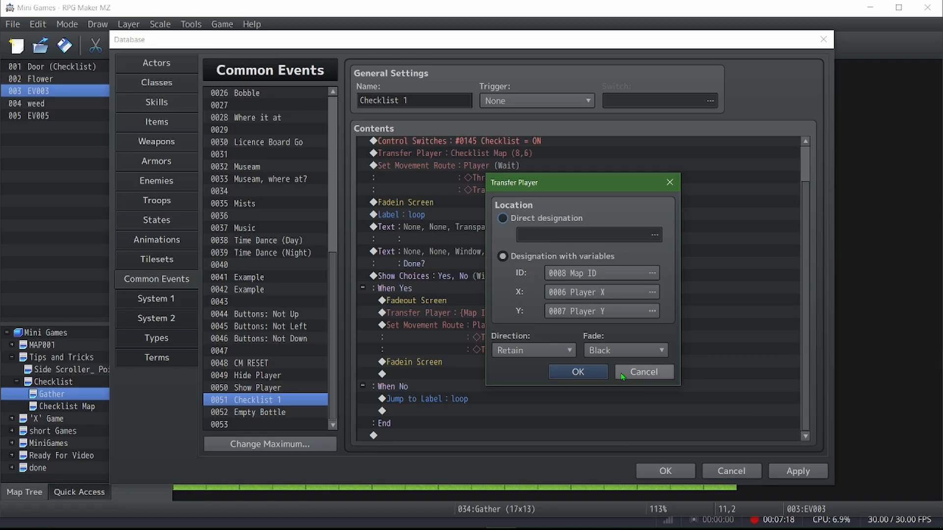
{"action": "left_click", "coordinate": [578, 371]}
{"action": "left_click", "coordinate": [528, 335]}
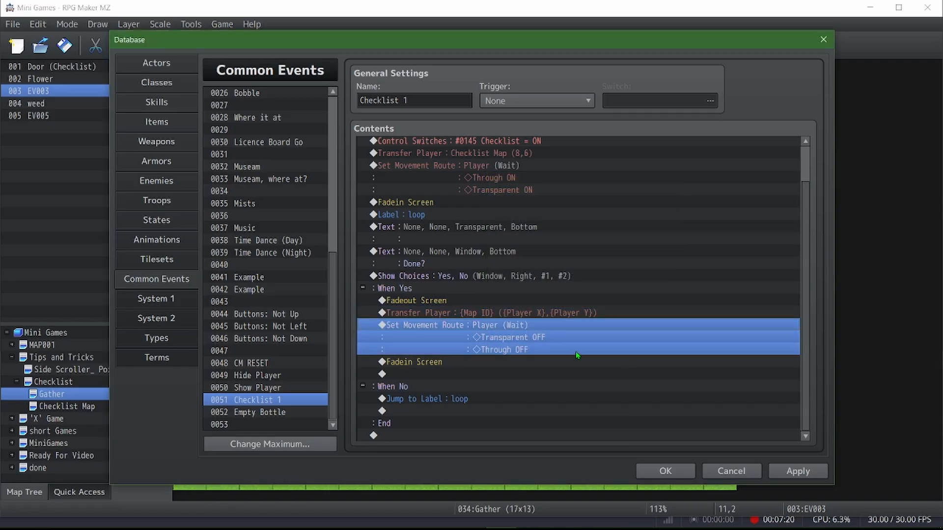
{"action": "left_click", "coordinate": [454, 362]}
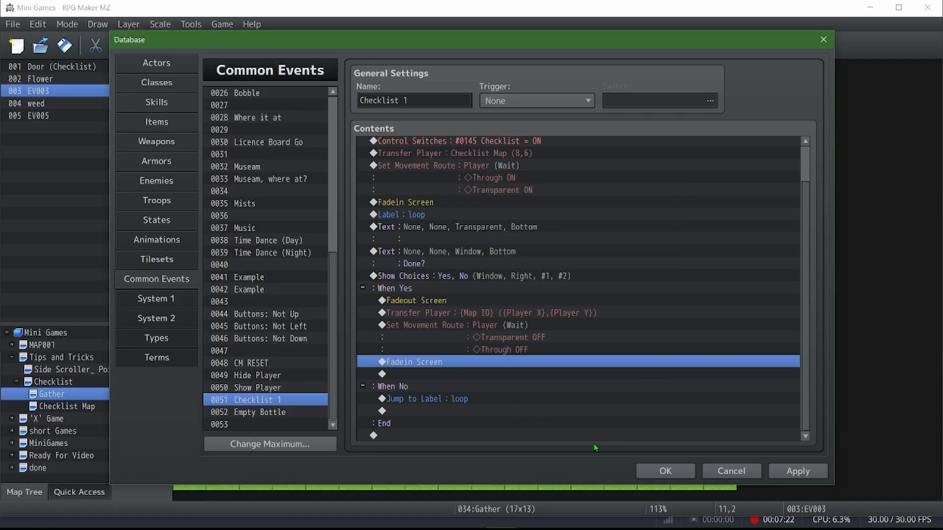
{"action": "left_click", "coordinate": [654, 471]}
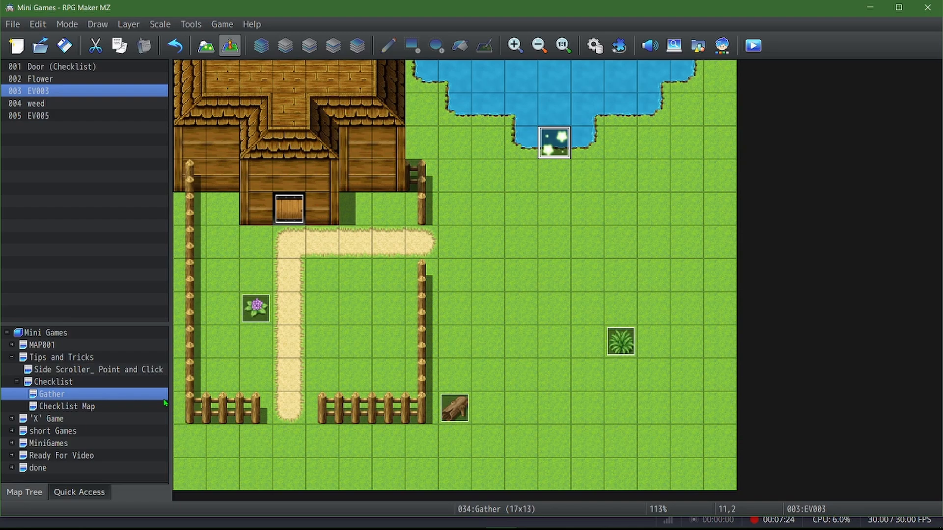
Open the Checklist Map's properties, view its !Checklist parallax image, and close them without changes
{"action": "left_click", "coordinate": [67, 406]}
{"action": "right_click", "coordinate": [112, 408]}
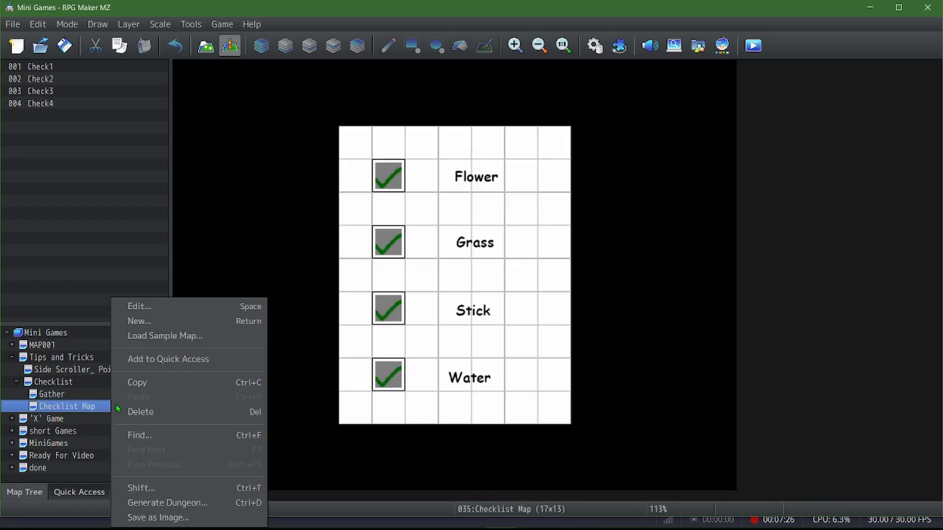
{"action": "left_click", "coordinate": [169, 308]}
{"action": "left_click", "coordinate": [335, 313]}
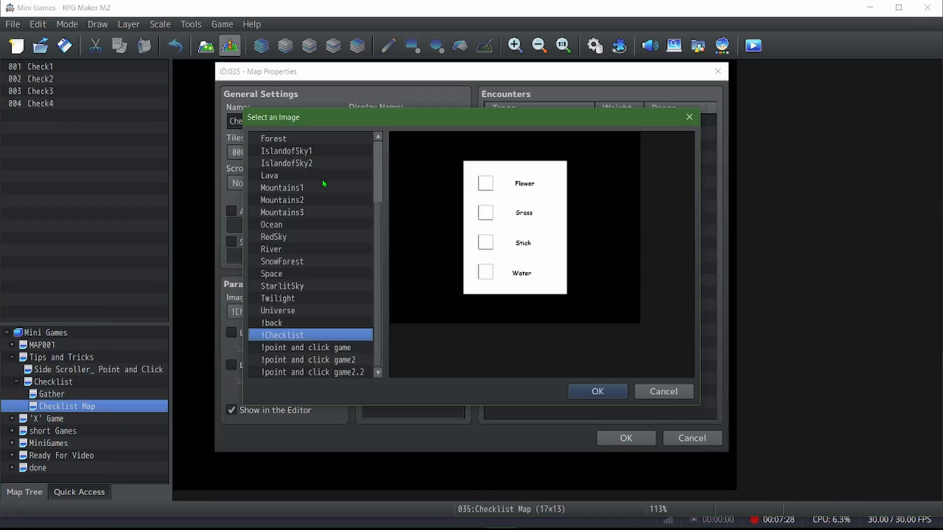
{"action": "left_click", "coordinate": [650, 393]}
{"action": "left_click", "coordinate": [685, 437]}
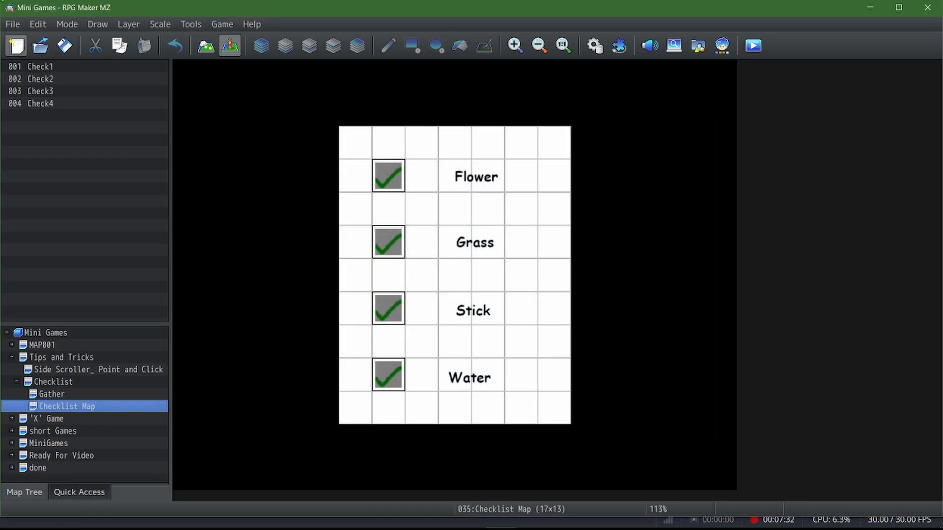
Look over the Checklist 1 common event in the database again and close it without changes
{"action": "left_click", "coordinate": [61, 38]}
{"action": "left_click", "coordinate": [594, 46]}
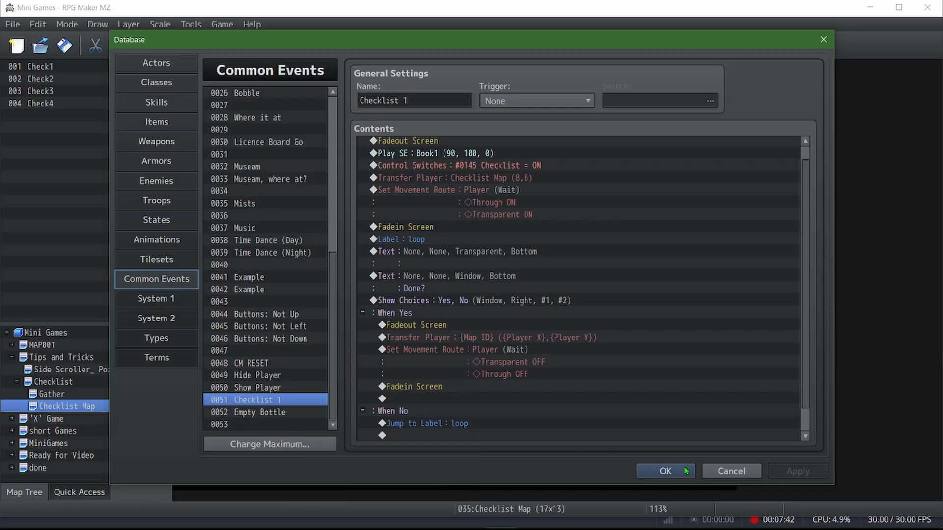
{"action": "left_click", "coordinate": [732, 471]}
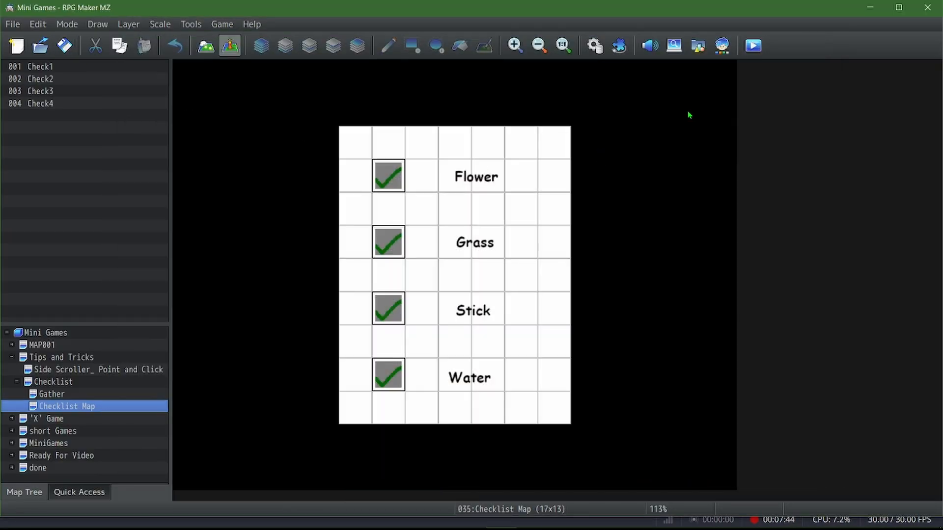
Examine the Check List key item's Common Event effect in the database and close it without changes
{"action": "left_click", "coordinate": [595, 46]}
{"action": "left_click", "coordinate": [161, 126]}
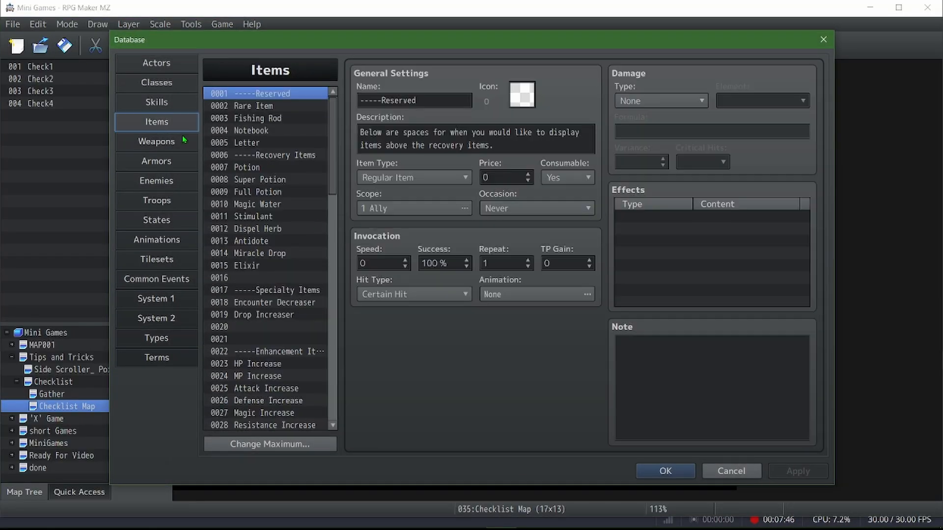
{"action": "left_click_drag", "start_coordinate": [332, 184], "coordinate": [319, 420]}
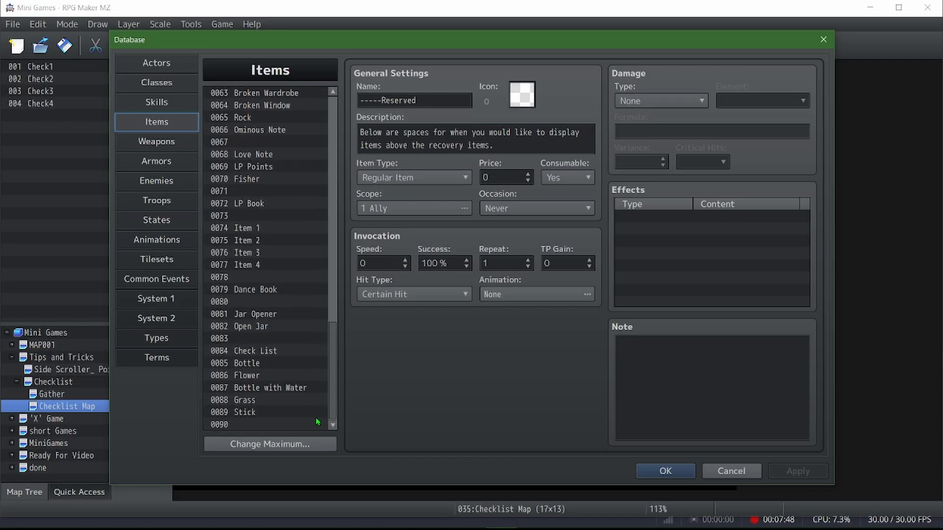
{"action": "left_click", "coordinate": [260, 352]}
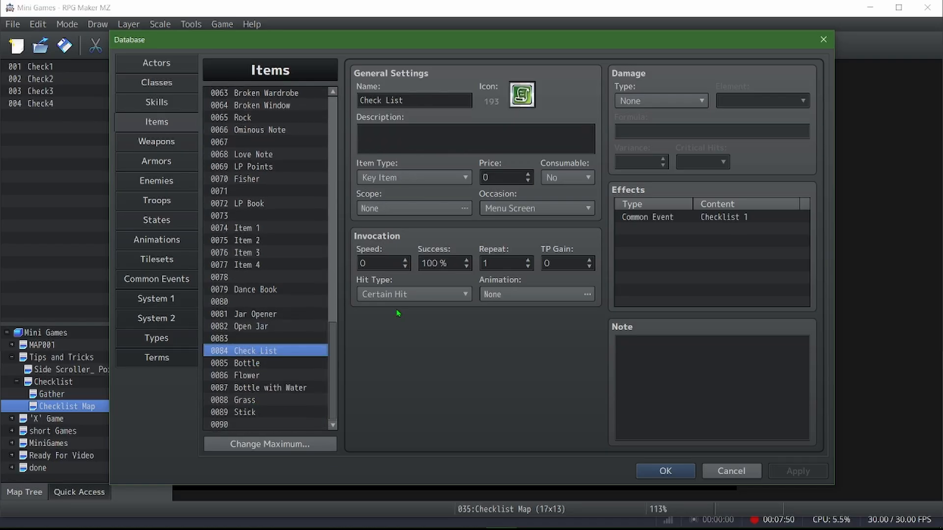
{"action": "left_click", "coordinate": [703, 219]}
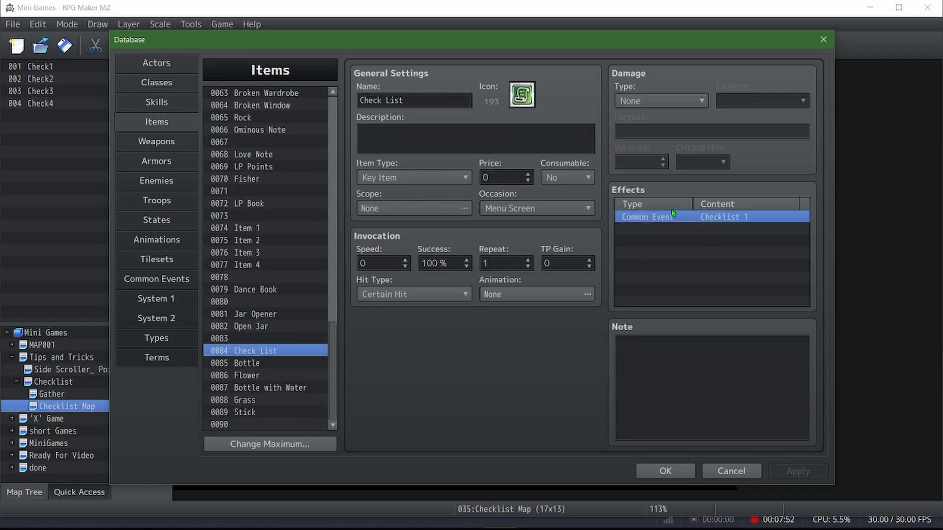
{"action": "left_click", "coordinate": [732, 473]}
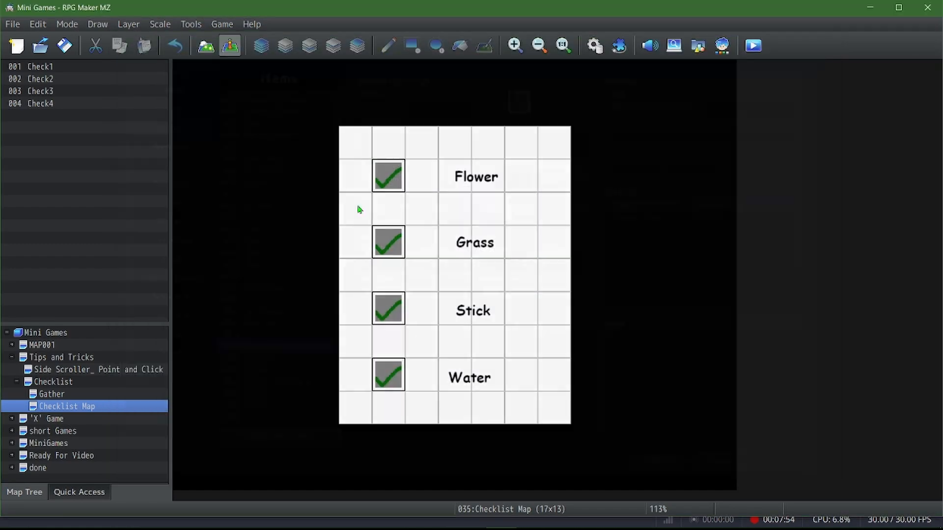
Open the Check1 event beside Flower and examine its conditions, toggling the Checklist switch condition off and back on
{"action": "double_click", "coordinate": [393, 178]}
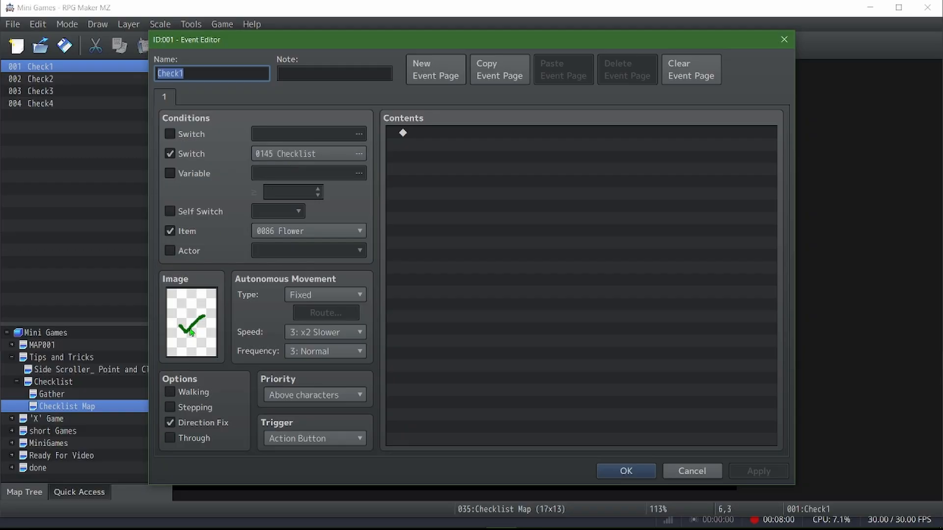
{"action": "left_click", "coordinate": [176, 149]}
{"action": "left_click", "coordinate": [176, 150]}
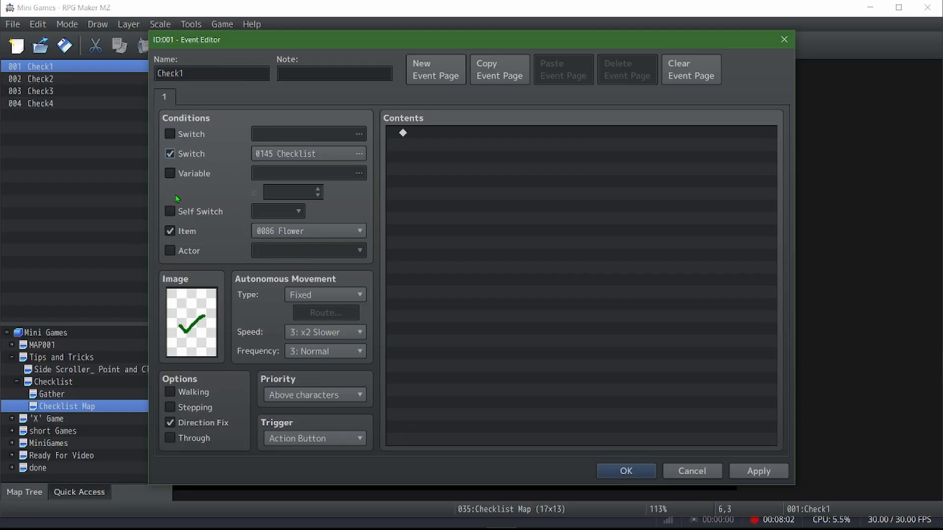
Preview the Actor2 character sheet in the Check1 event's image selection, discard the choice and close the event
{"action": "double_click", "coordinate": [195, 319]}
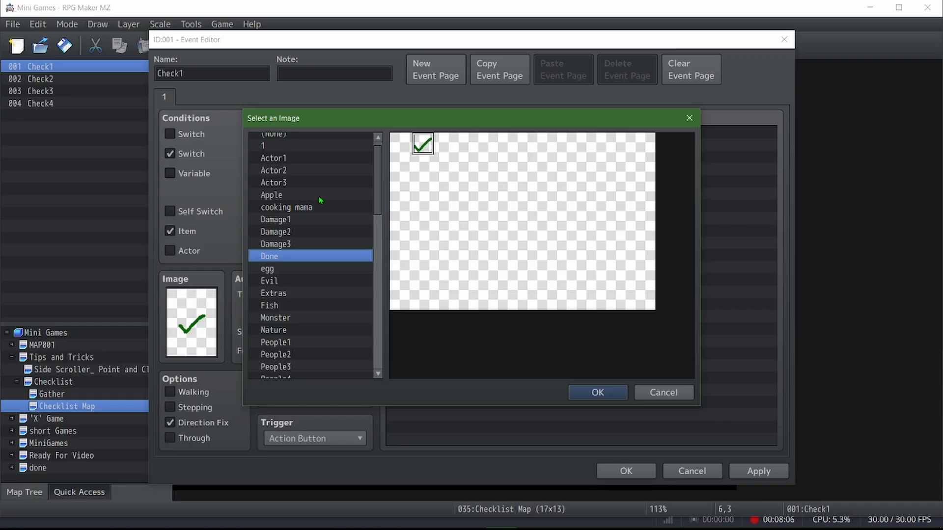
{"action": "left_click", "coordinate": [303, 170]}
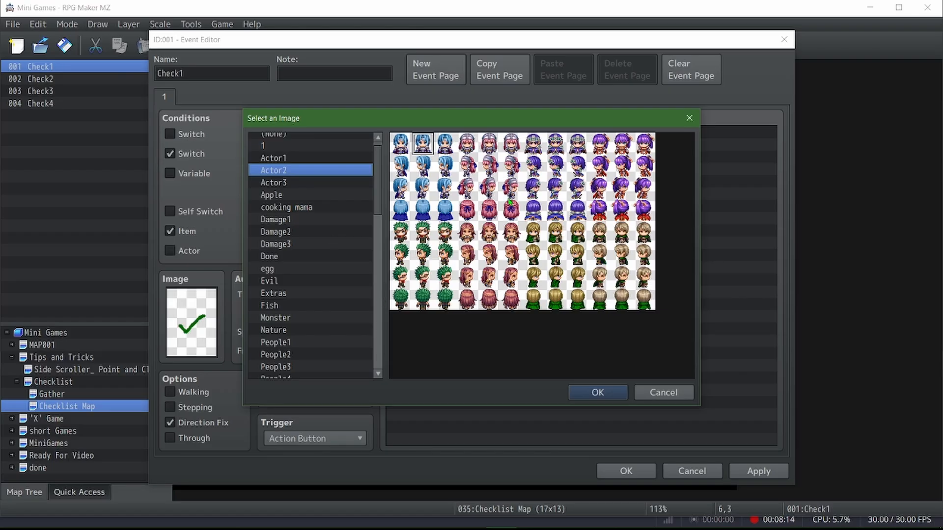
{"action": "left_click_drag", "start_coordinate": [423, 171], "coordinate": [420, 222]}
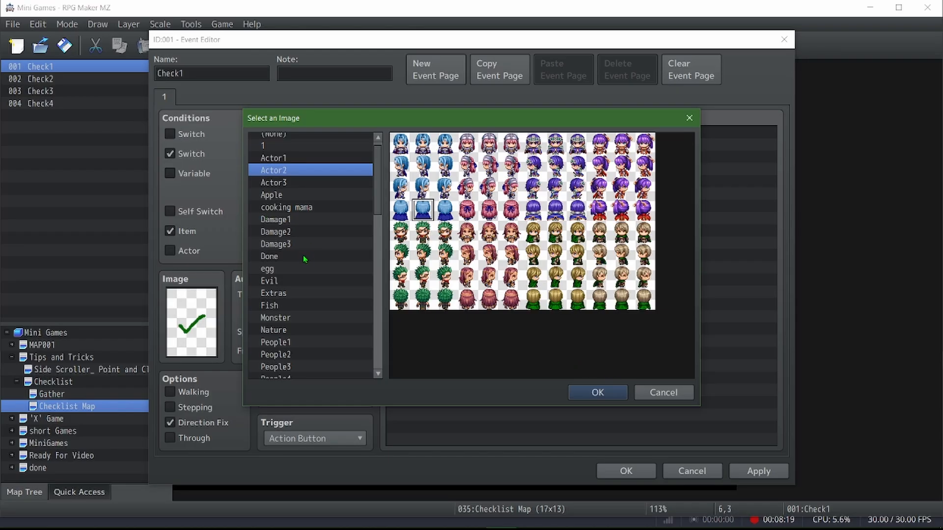
{"action": "left_click", "coordinate": [643, 393]}
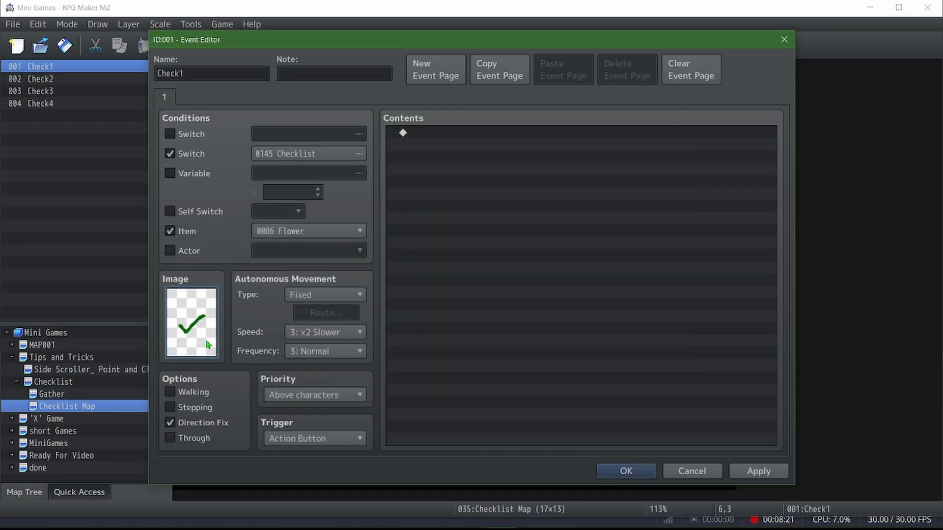
{"action": "left_click", "coordinate": [625, 471]}
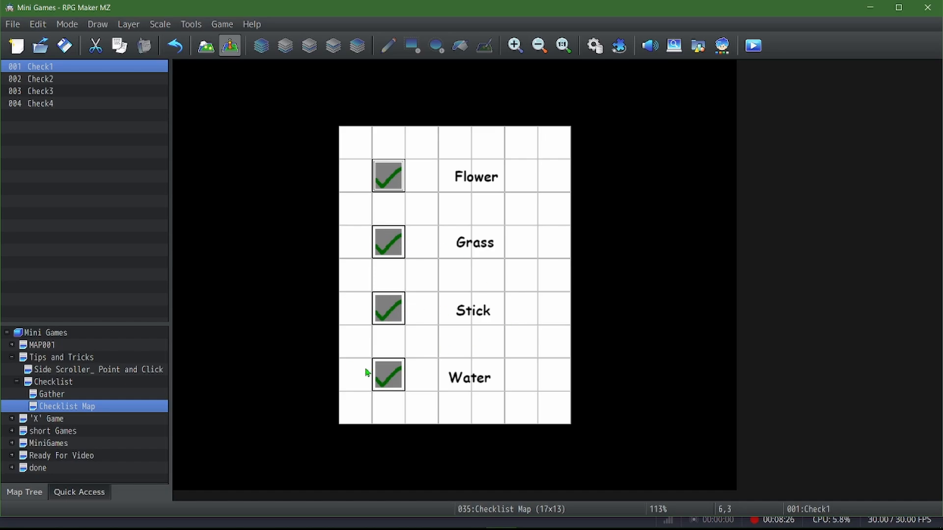
{"action": "left_click", "coordinate": [390, 378]}
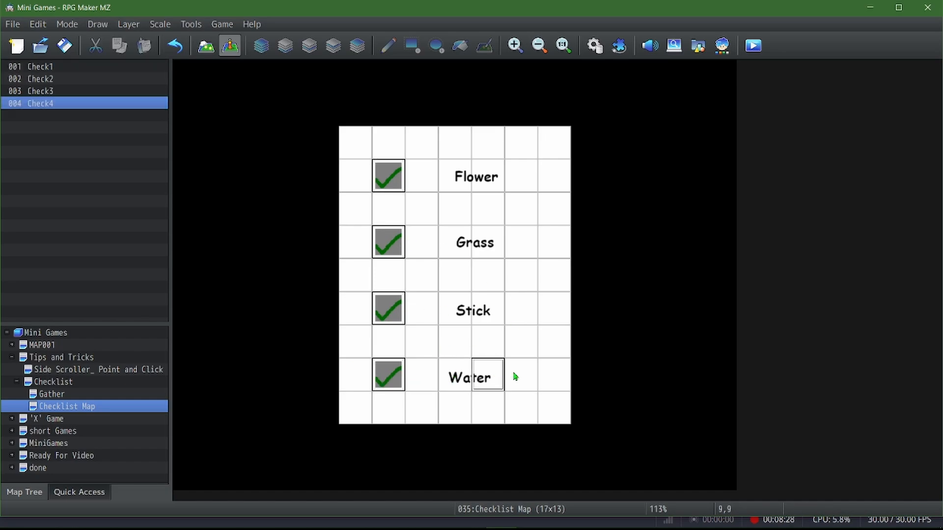
{"action": "left_click", "coordinate": [394, 303]}
{"action": "left_click", "coordinate": [509, 308]}
{"action": "left_click", "coordinate": [488, 242]}
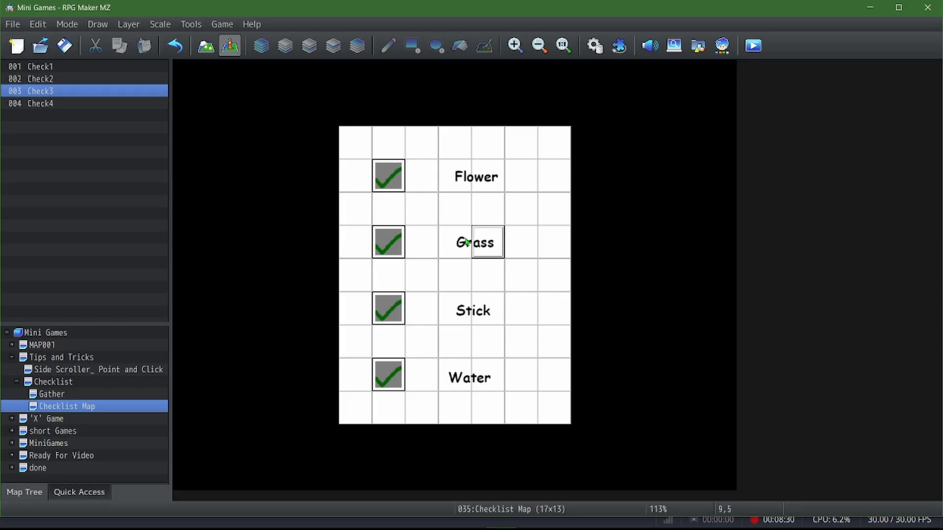
{"action": "left_click", "coordinate": [454, 242]}
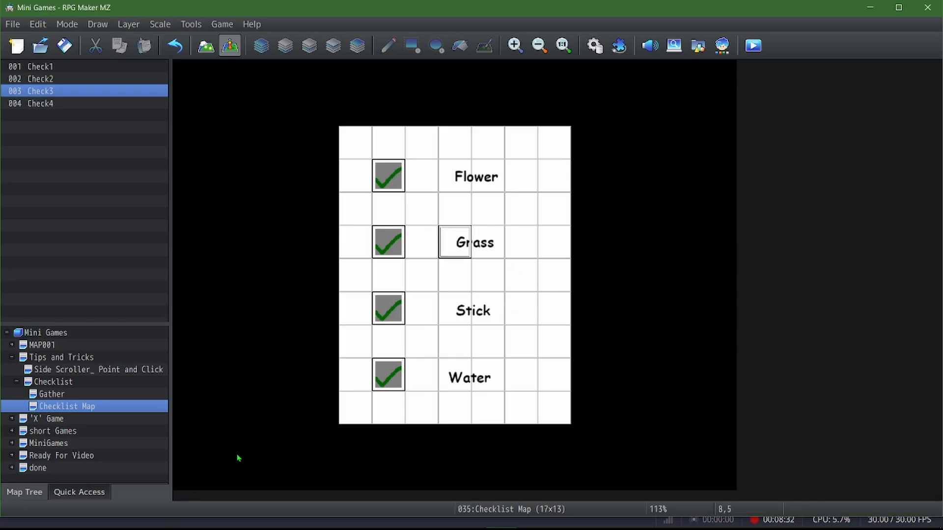
Open the Check4 event beside Water, inspect the empty cells of its Done character sheet, and close it keeping the current image
{"action": "double_click", "coordinate": [393, 387]}
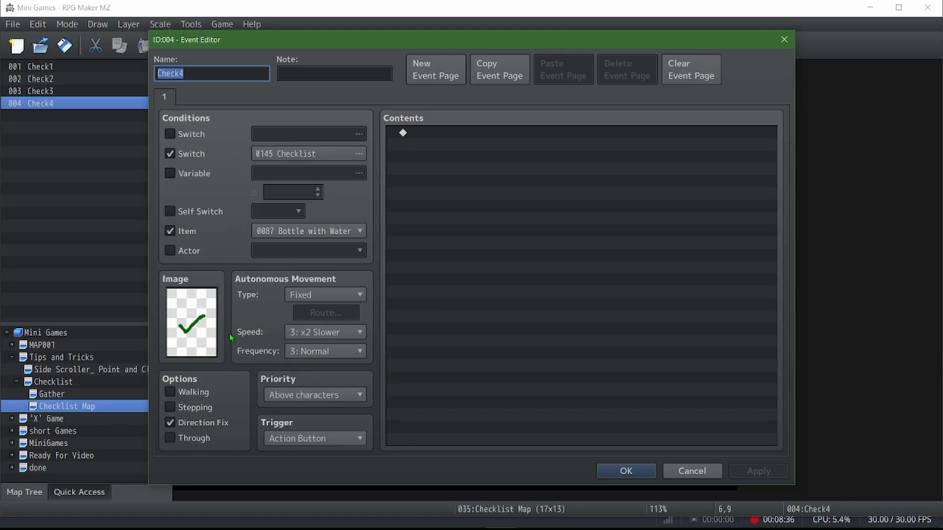
{"action": "double_click", "coordinate": [190, 329]}
{"action": "left_click", "coordinate": [465, 150]}
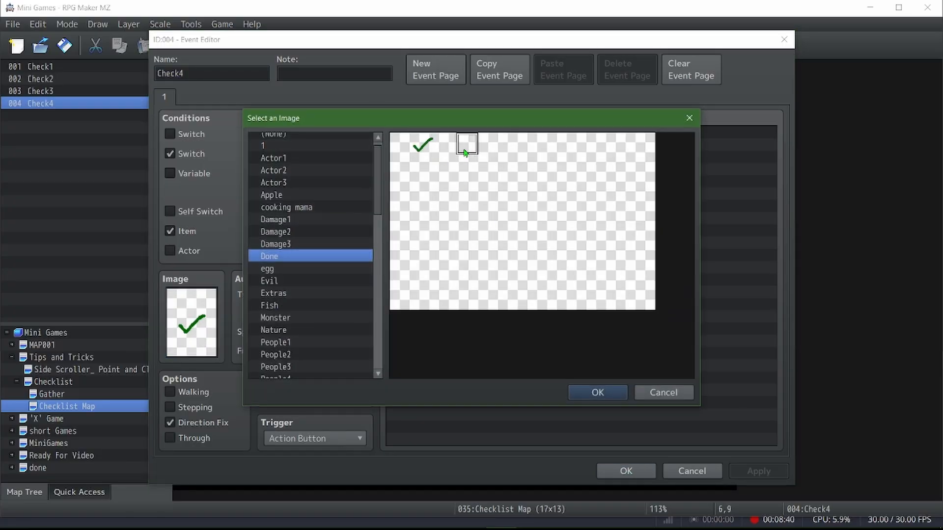
{"action": "left_click", "coordinate": [465, 166]}
{"action": "left_click", "coordinate": [469, 145]}
{"action": "left_click", "coordinate": [468, 165]}
{"action": "left_click", "coordinate": [639, 397]}
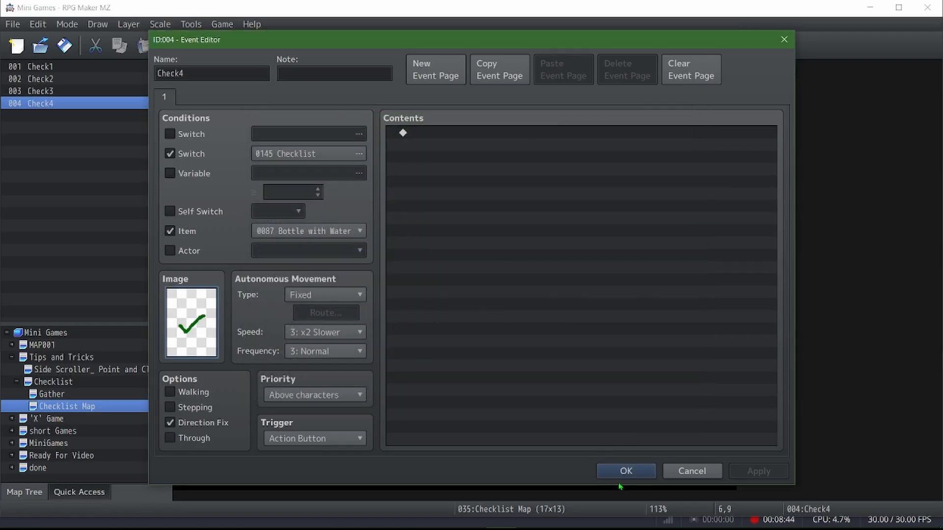
{"action": "left_click", "coordinate": [622, 472]}
Save the project
{"action": "left_click", "coordinate": [393, 344]}
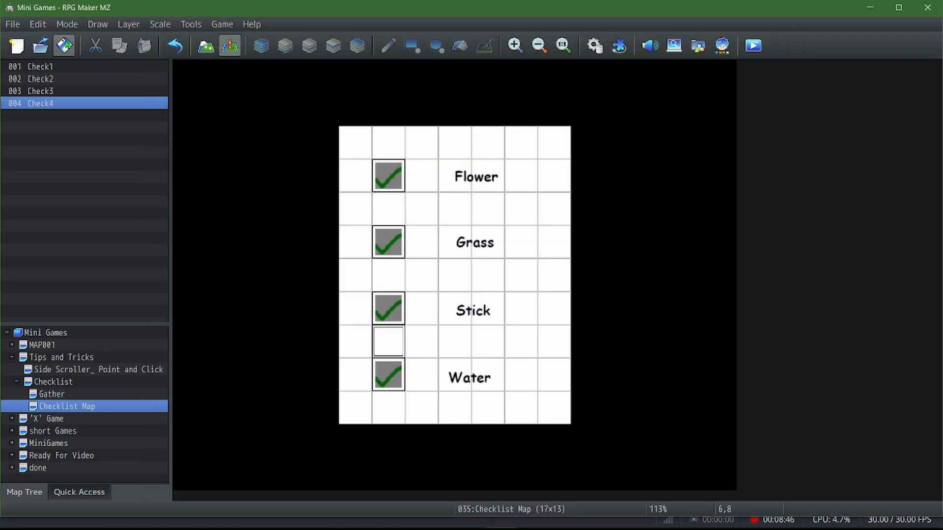
{"action": "left_click", "coordinate": [65, 43]}
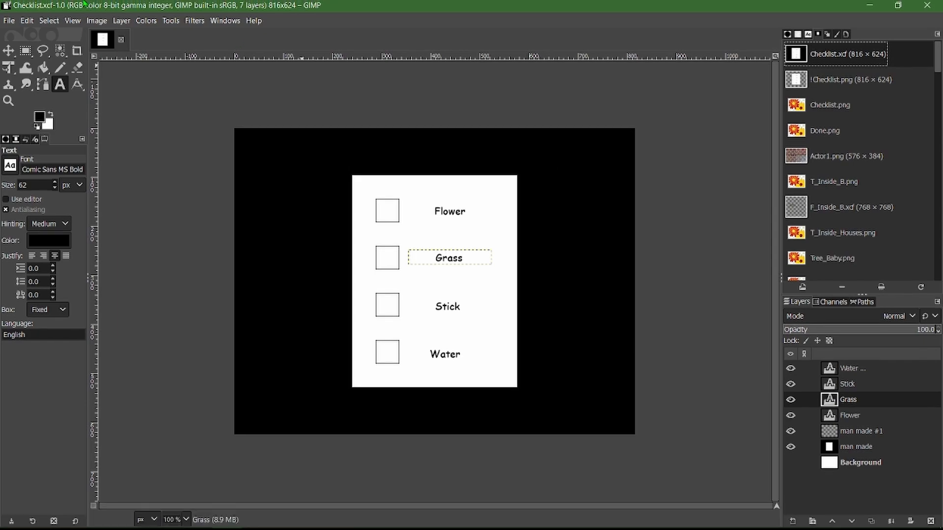
In GIMP, examine the Checklist.xcf image by toggling the visibility of the man made and man made #1 layers off and back on
{"action": "scroll", "coordinate": [417, 225], "scroll_direction": "down", "scroll_amount": 2}
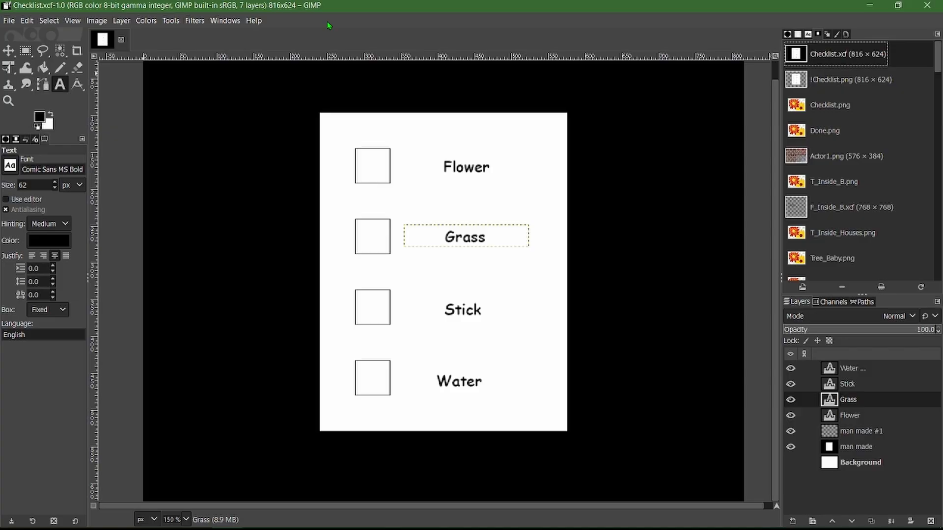
{"action": "left_click", "coordinate": [790, 447]}
{"action": "left_click", "coordinate": [791, 447]}
{"action": "left_click", "coordinate": [790, 446]}
{"action": "left_click", "coordinate": [790, 447]}
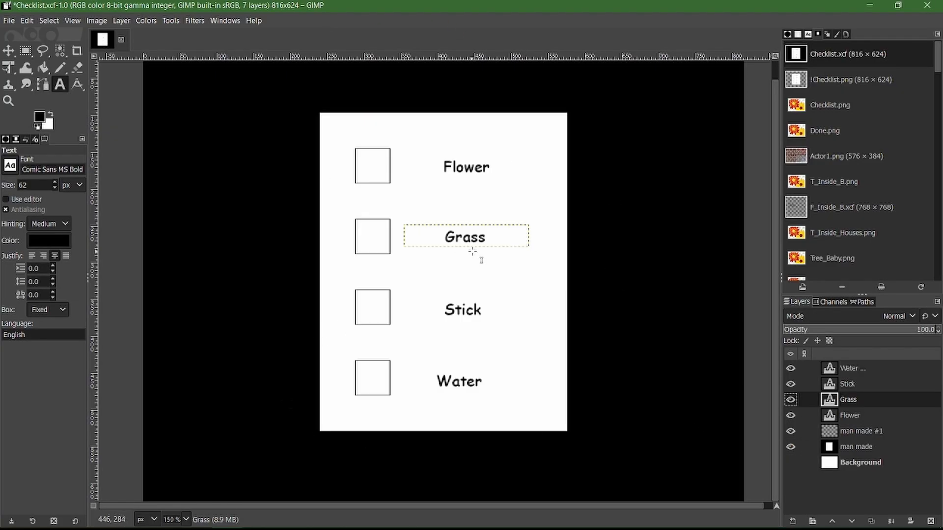
{"action": "left_click", "coordinate": [791, 432]}
{"action": "left_click", "coordinate": [790, 431]}
Display the grid over the checklist image and make the Background layer visible, hiding and restoring the man made layer
{"action": "left_click", "coordinate": [72, 20]}
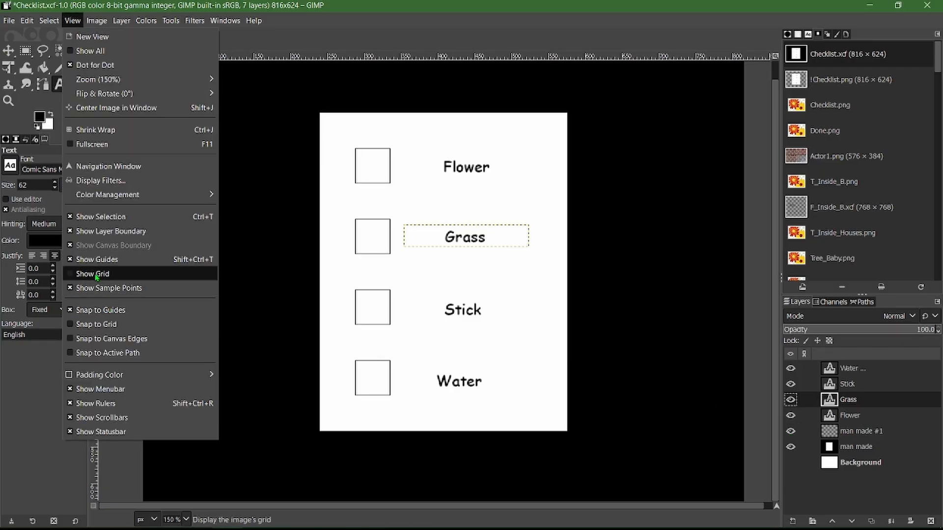
{"action": "left_click", "coordinate": [99, 273]}
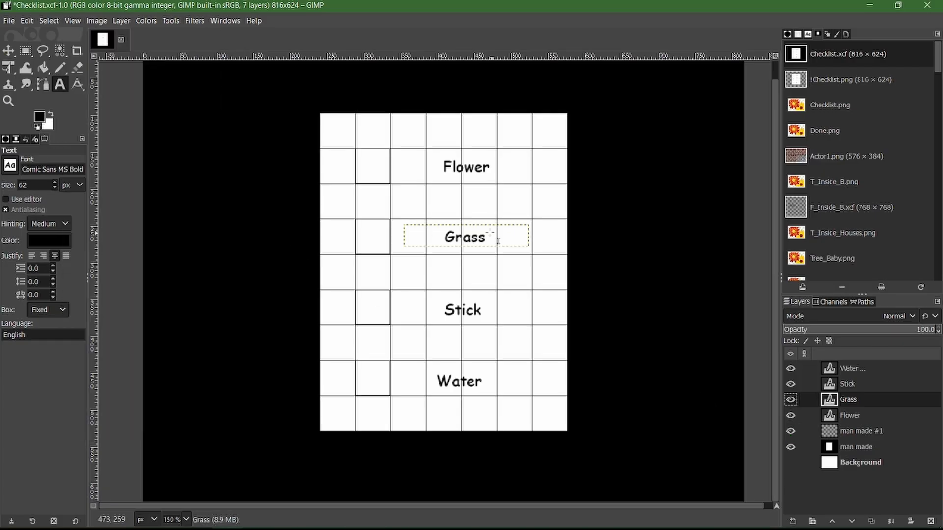
{"action": "left_click", "coordinate": [790, 447]}
{"action": "left_click", "coordinate": [790, 463]}
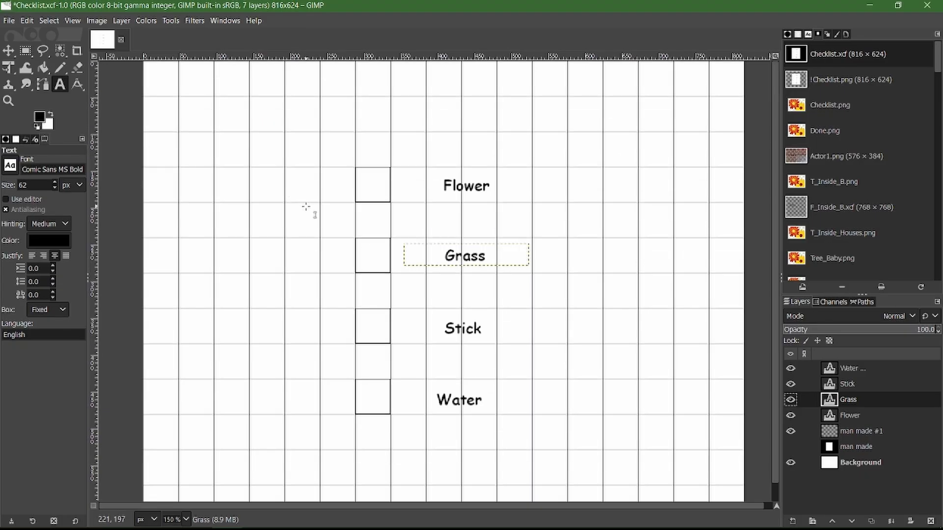
{"action": "left_click", "coordinate": [790, 446]}
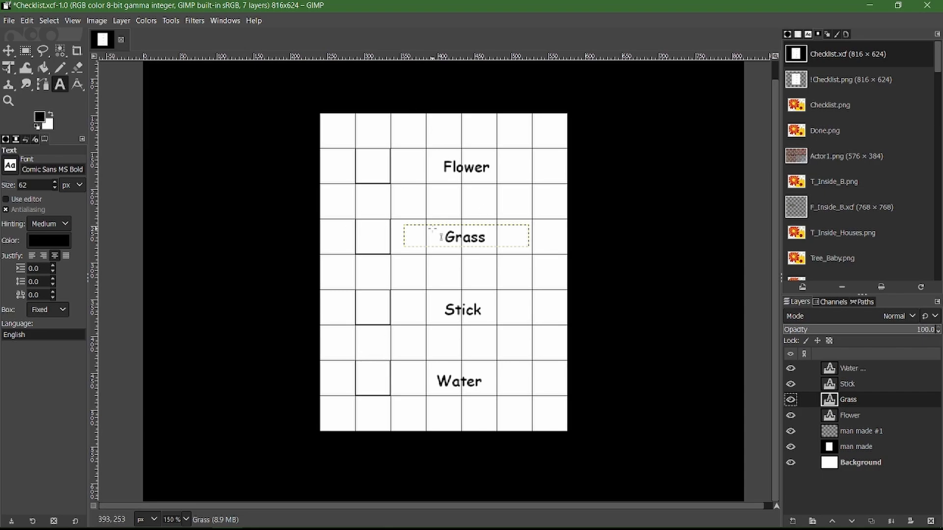
{"action": "scroll", "coordinate": [441, 237], "scroll_direction": "up", "scroll_amount": 1, "text": "ctrl"}
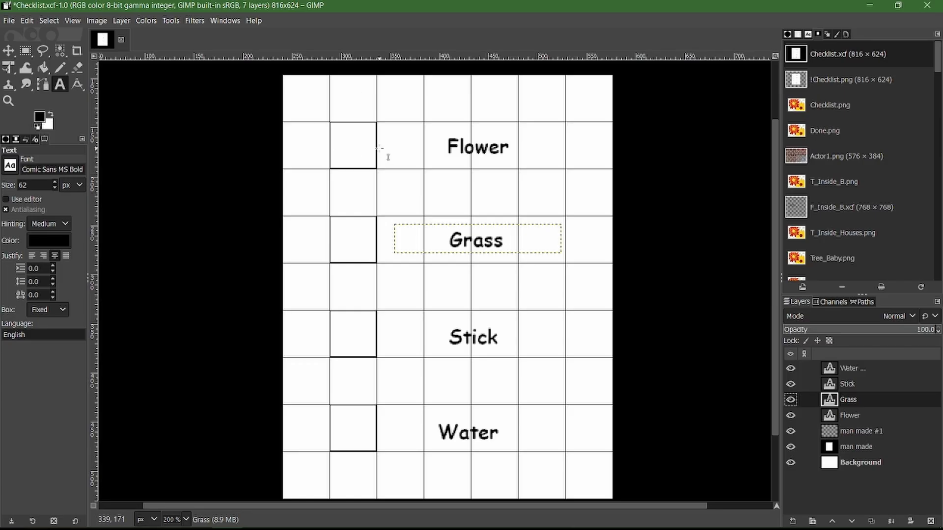
Open Done.png and display its image grid with the spacing set to 48 pixels
{"action": "double_click", "coordinate": [841, 137]}
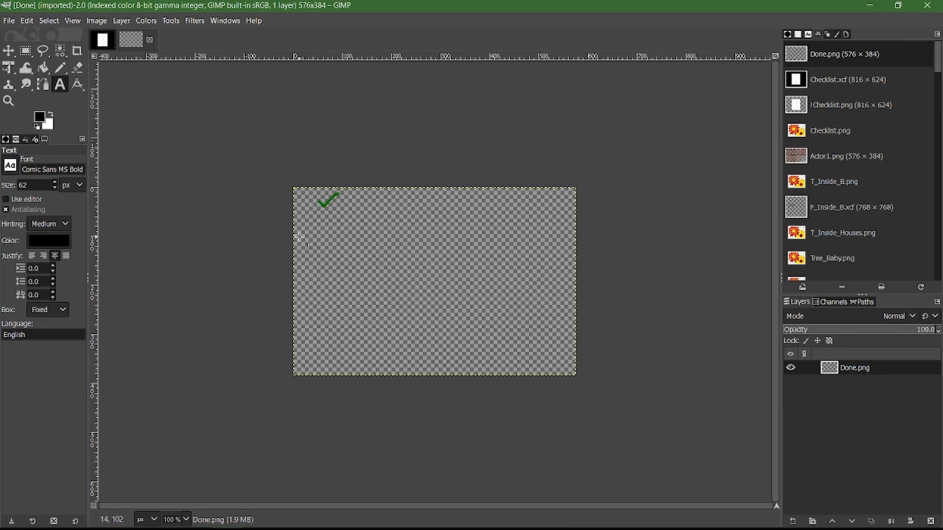
{"action": "left_click", "coordinate": [69, 20]}
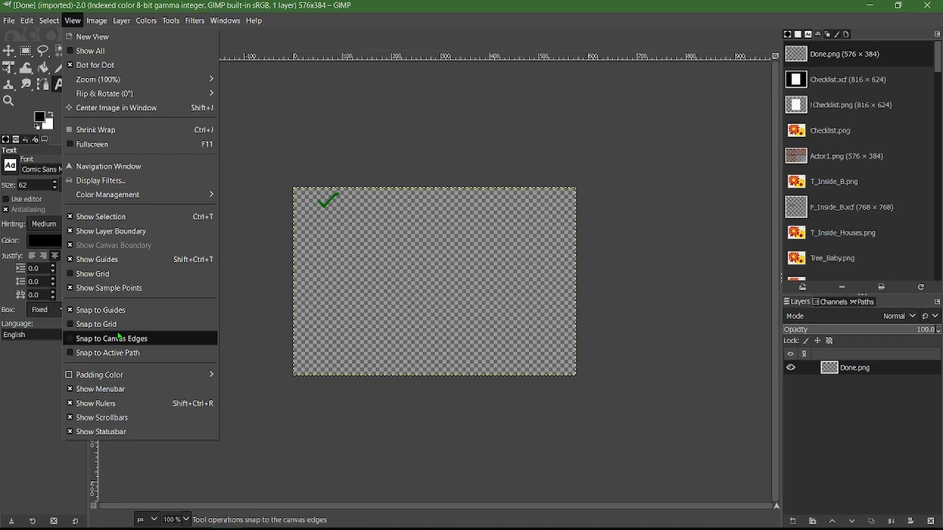
{"action": "left_click", "coordinate": [91, 271]}
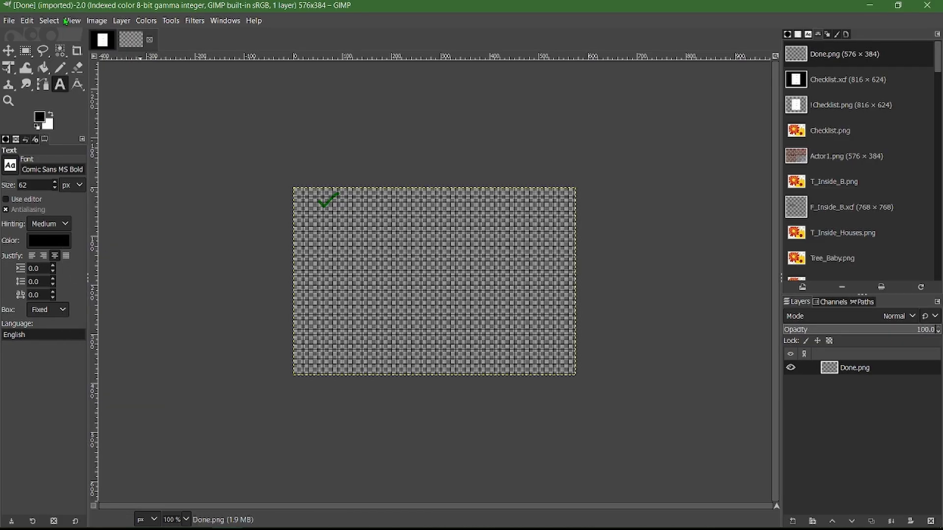
{"action": "left_click", "coordinate": [91, 21]}
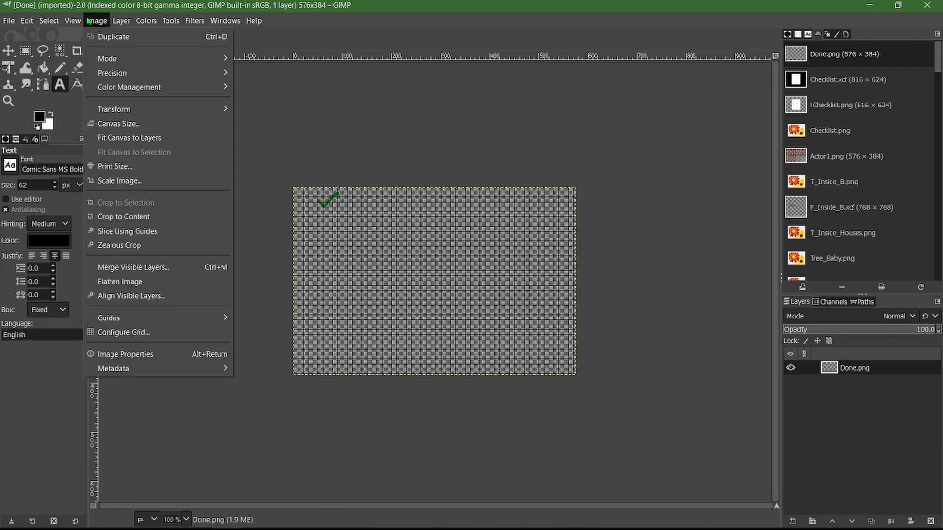
{"action": "left_click", "coordinate": [131, 332]}
{"action": "double_click", "coordinate": [418, 278]}
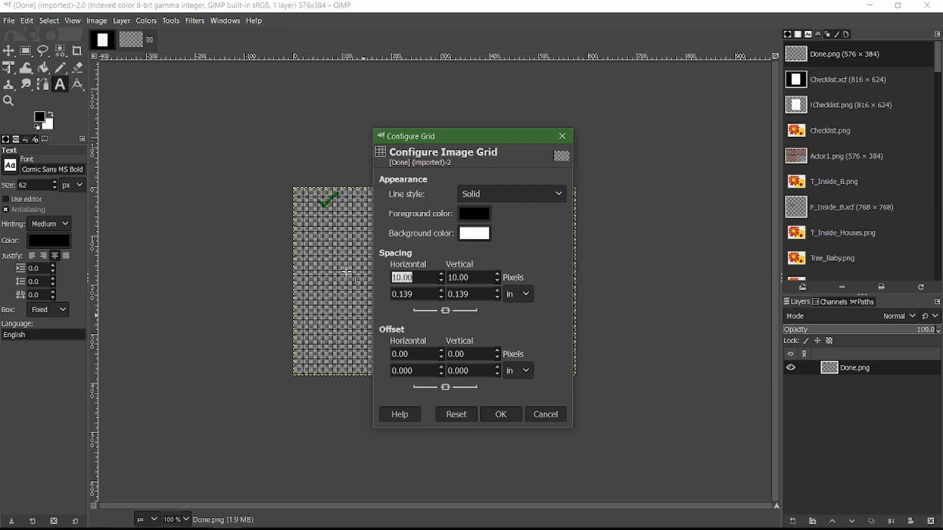
{"action": "type", "text": "48"}
{"action": "key", "text": "Tab"}
{"action": "left_click", "coordinate": [500, 414]}
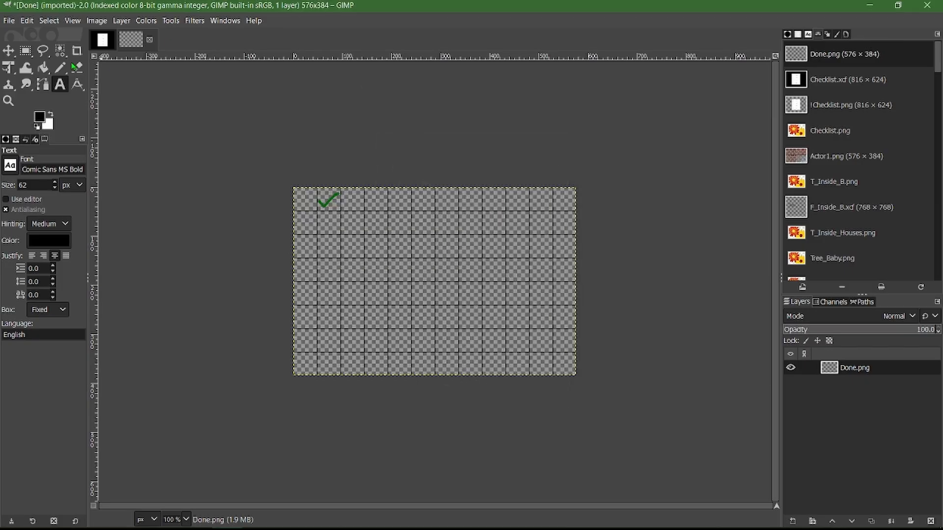
Draw two black horizontal Pencil strokes at size 17, each about 120 px long, in the first and second grid rows beside the check mark
{"action": "left_click", "coordinate": [59, 67]}
{"action": "scroll", "coordinate": [344, 209], "scroll_direction": "up", "scroll_amount": 2, "text": "ctrl"}
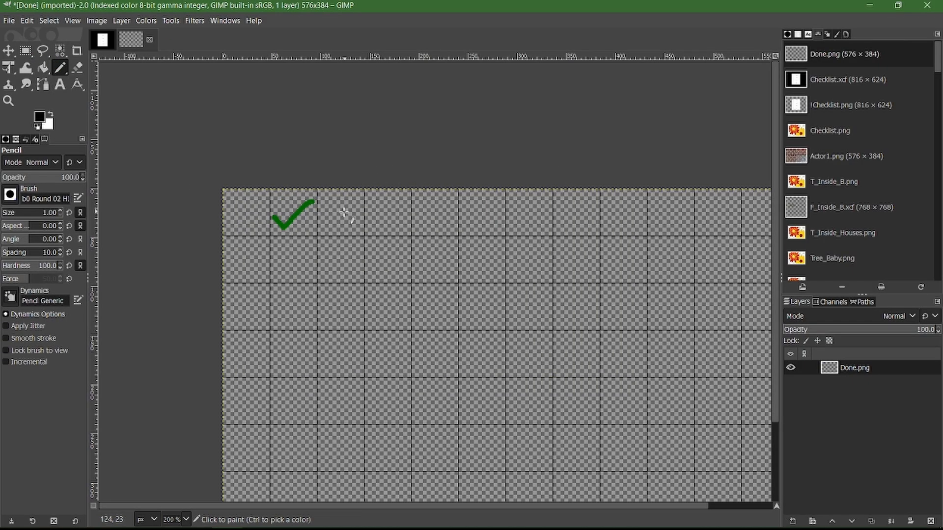
{"action": "left_click", "coordinate": [66, 216]}
{"action": "left_click", "coordinate": [387, 223]}
{"action": "left_click", "coordinate": [486, 223], "text": "ctrl+shift"}
{"action": "scroll", "coordinate": [445, 241], "scroll_direction": "up", "scroll_amount": 1, "text": "ctrl"}
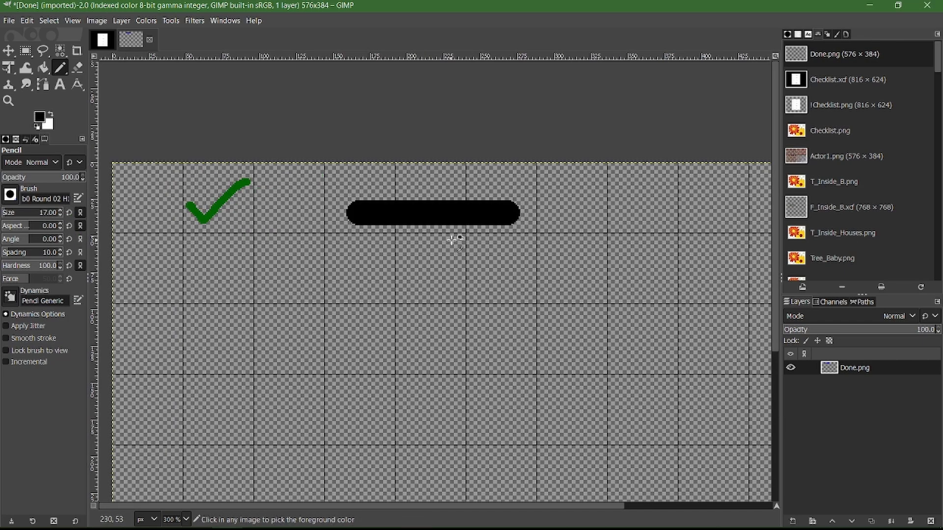
{"action": "scroll", "coordinate": [452, 239], "scroll_direction": "up", "scroll_amount": 1, "text": "ctrl"}
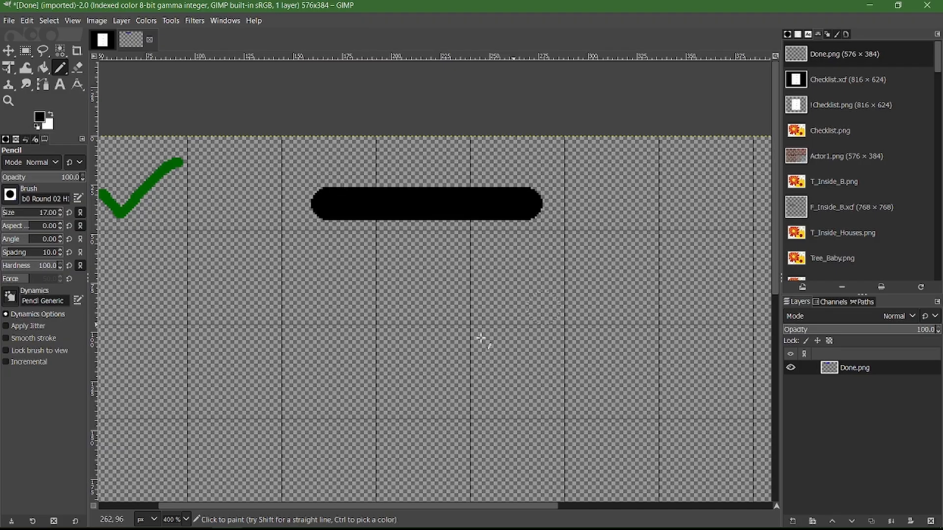
{"action": "left_click", "coordinate": [327, 280]}
{"action": "left_click", "coordinate": [536, 280], "text": "ctrl+shift"}
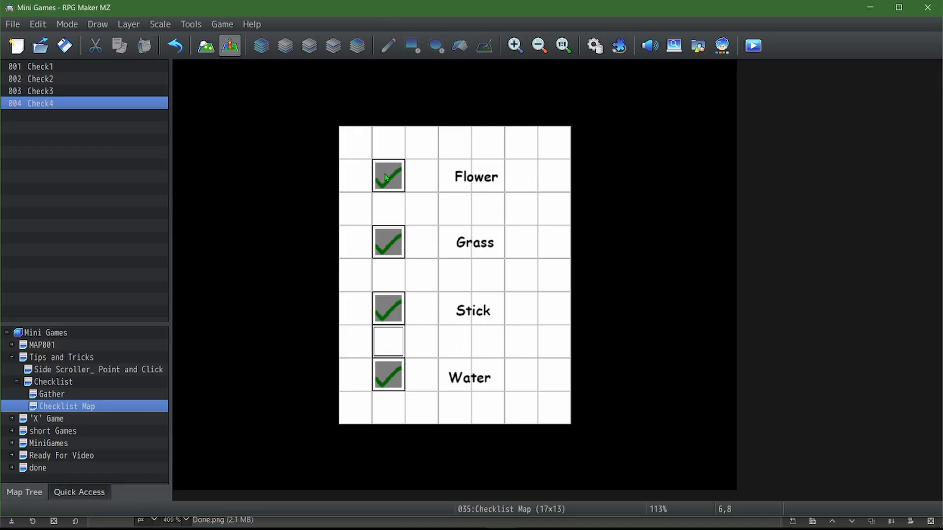
Switch to RPG Maker MZ and paste three copies of the Check1 event side by side over the Flower label
{"action": "left_click", "coordinate": [405, 179]}
{"action": "key", "text": "ctrl+v"}
{"action": "key", "text": "ctrl+v"}
{"action": "key", "text": "ctrl+v"}
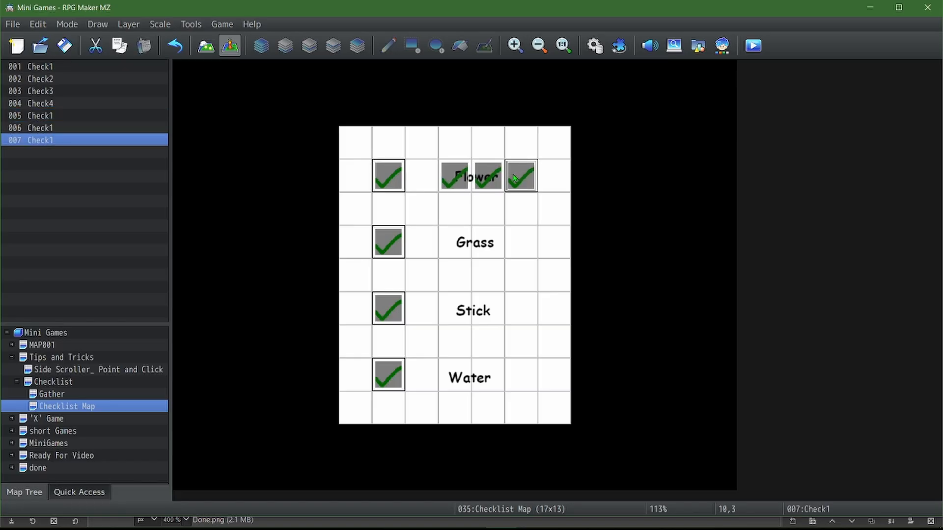
Undo the last two pasted Check1 copies and delete the remaining one over the Flower label
{"action": "key", "text": "ctrl+z"}
{"action": "key", "text": "ctrl+z"}
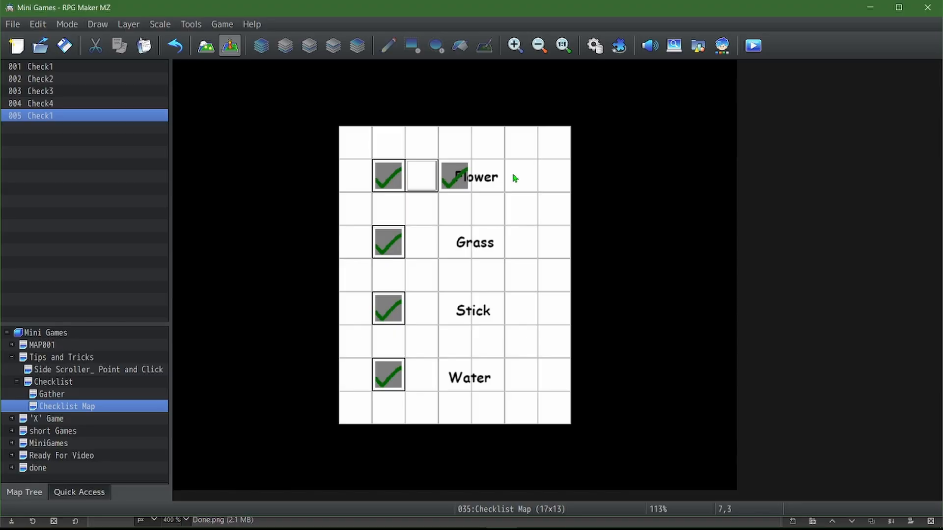
{"action": "key", "text": "Right"}
{"action": "key", "text": "Delete"}
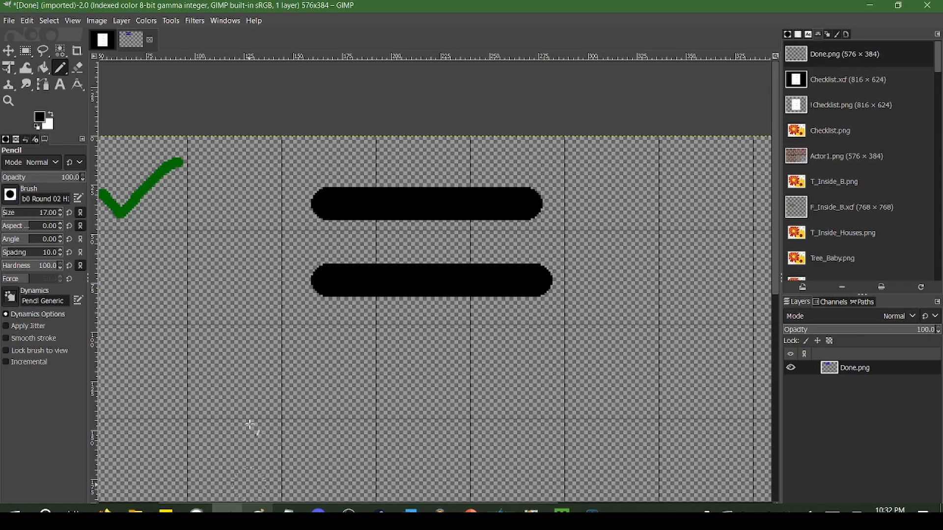
Switch to GIMP and overwrite Done.png with the edited image
{"action": "left_click", "coordinate": [227, 515]}
{"action": "left_click", "coordinate": [9, 20]}
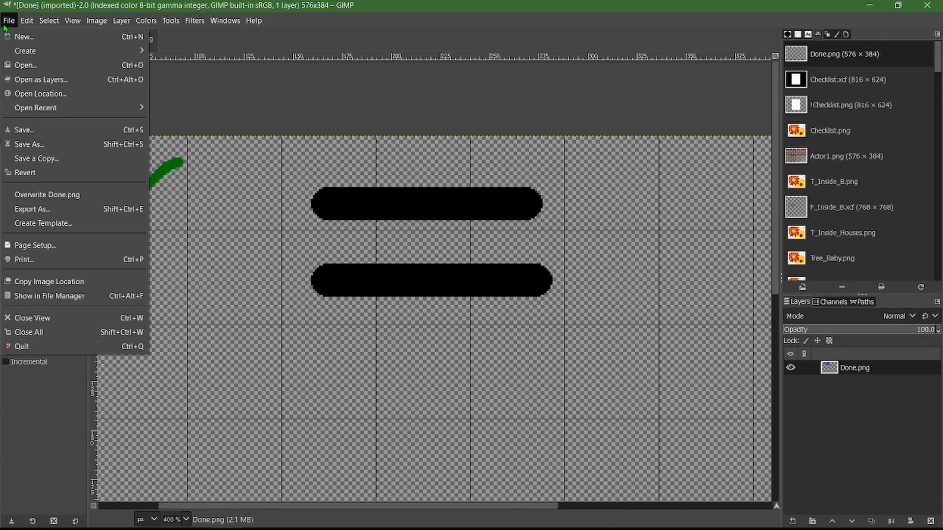
{"action": "left_click", "coordinate": [69, 195]}
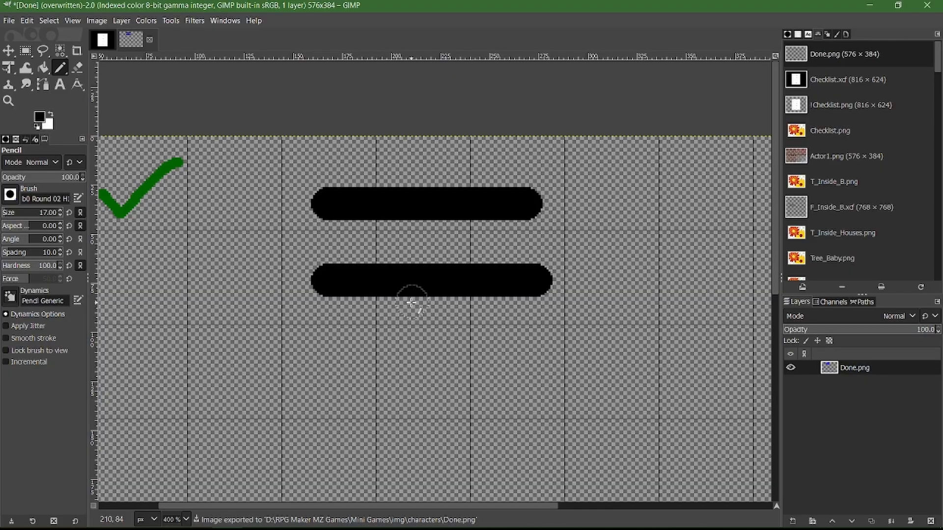
Switch to RPG Maker MZ and paste three copies of the Check1 event side by side across the Flower row
{"action": "left_click", "coordinate": [499, 517]}
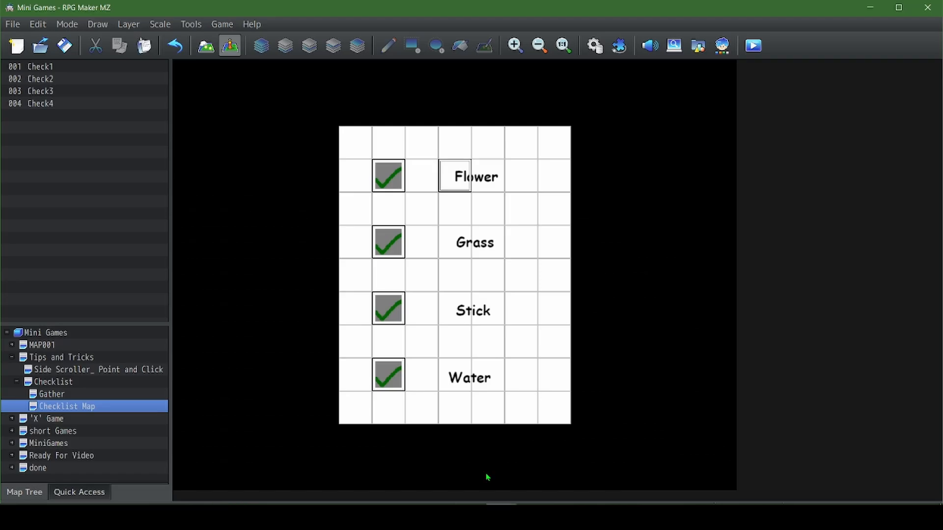
{"action": "left_click", "coordinate": [395, 175]}
{"action": "left_click", "coordinate": [454, 176]}
{"action": "key", "text": "ctrl+v"}
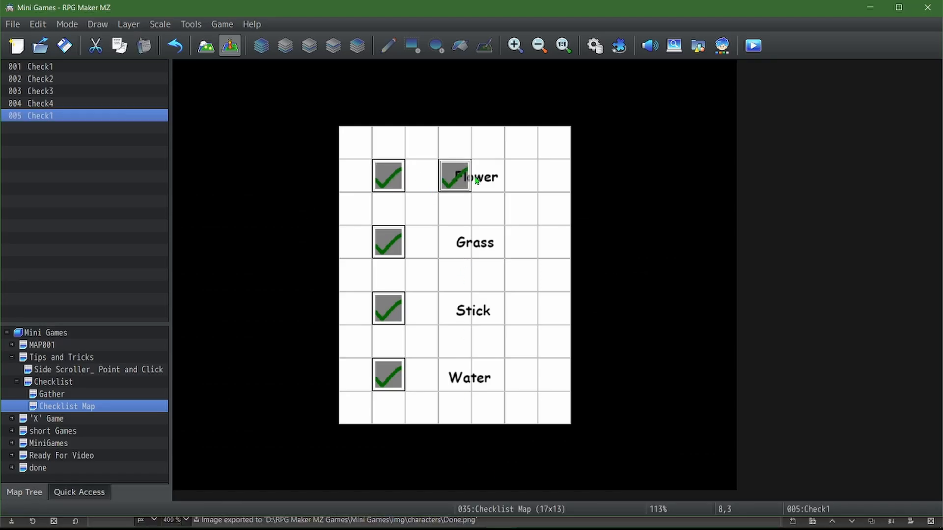
{"action": "left_click", "coordinate": [487, 176]}
{"action": "key", "text": "ctrl+v"}
{"action": "left_click", "coordinate": [521, 176]}
{"action": "key", "text": "ctrl+v"}
{"action": "left_click", "coordinate": [384, 174]}
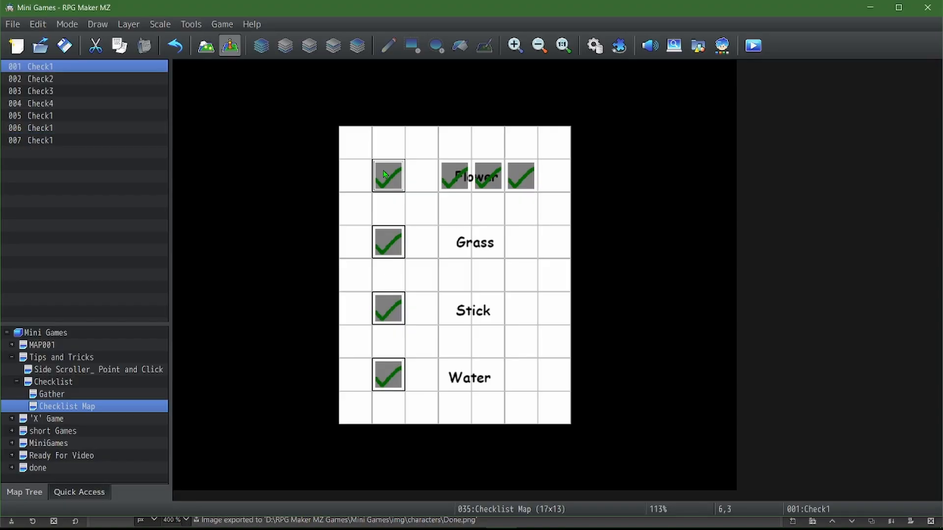
Set the first Check1 copy's image to the left end of the upper black bar in the Done sheet
{"action": "double_click", "coordinate": [442, 175]}
{"action": "double_click", "coordinate": [179, 313]}
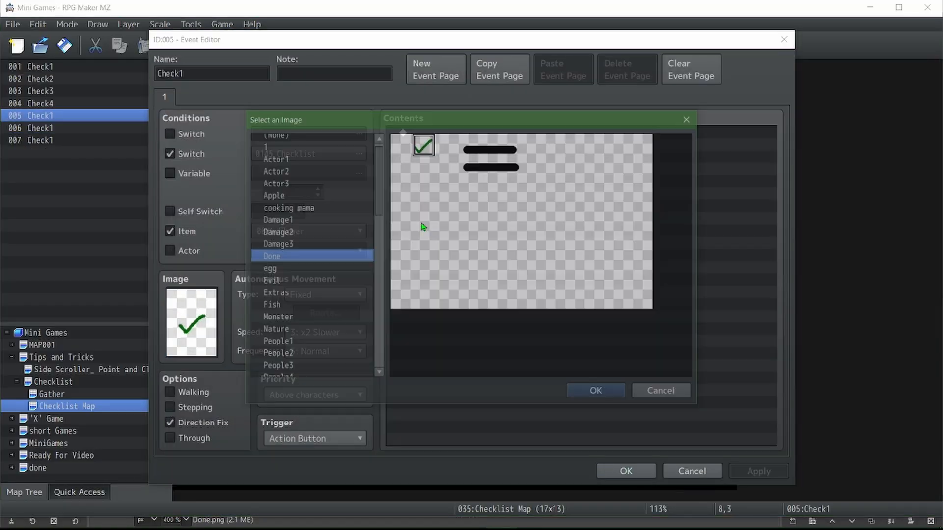
{"action": "double_click", "coordinate": [465, 156]}
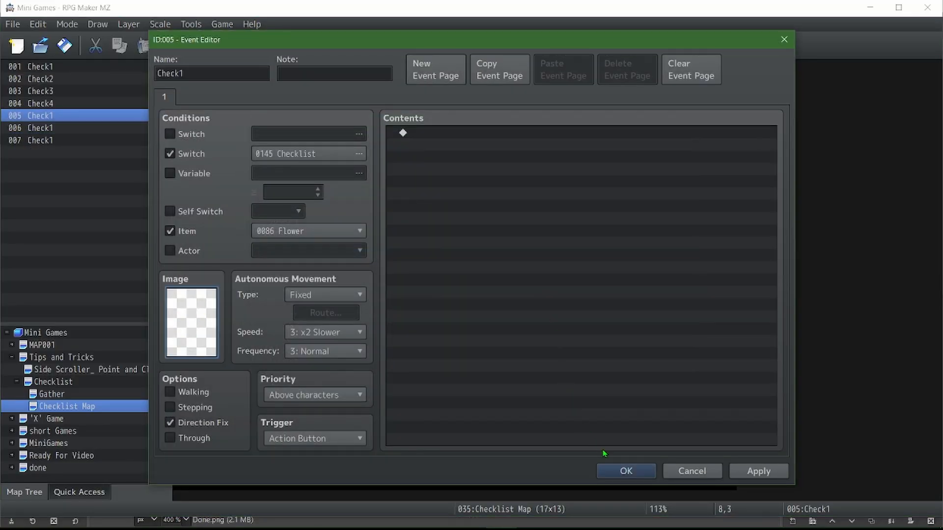
{"action": "left_click", "coordinate": [626, 471]}
Set the second Check1 copy's image to the middle section of the upper black bar in the Done sheet
{"action": "double_click", "coordinate": [490, 189]}
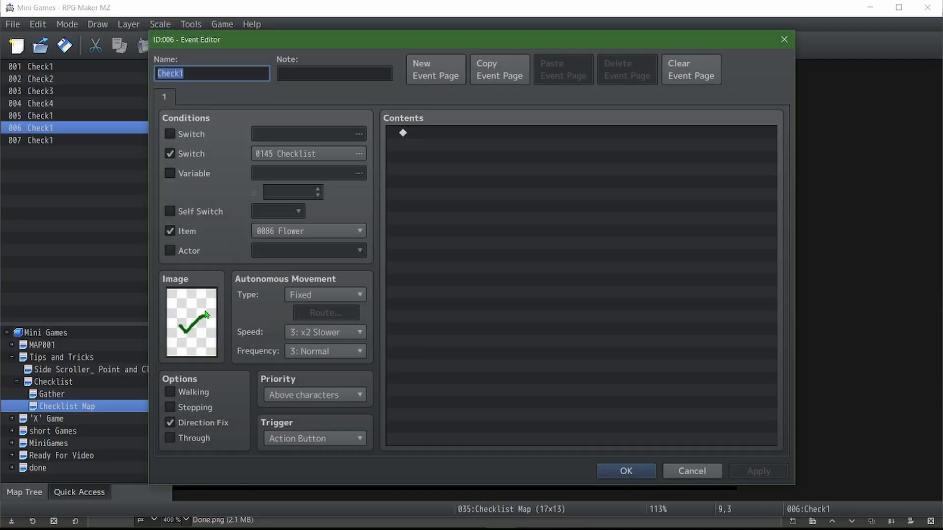
{"action": "double_click", "coordinate": [192, 322]}
{"action": "double_click", "coordinate": [490, 155]}
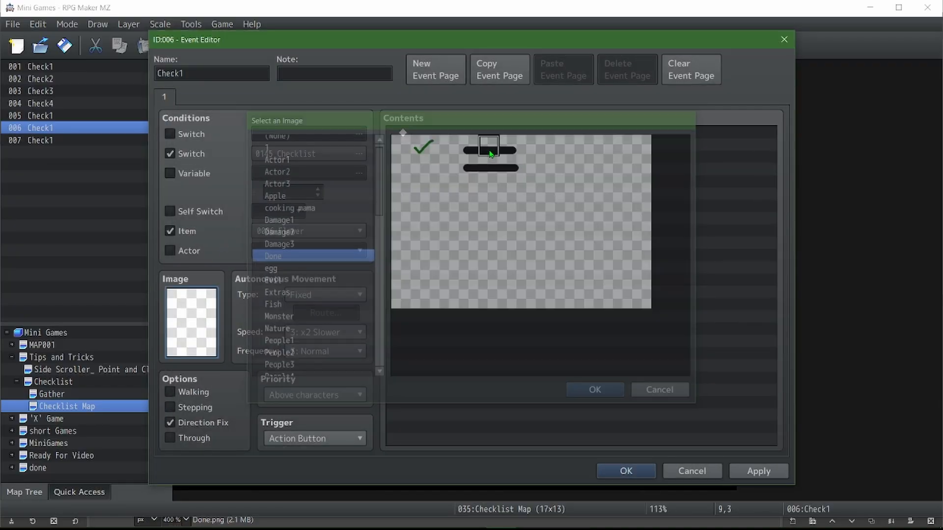
{"action": "left_click", "coordinate": [626, 471]}
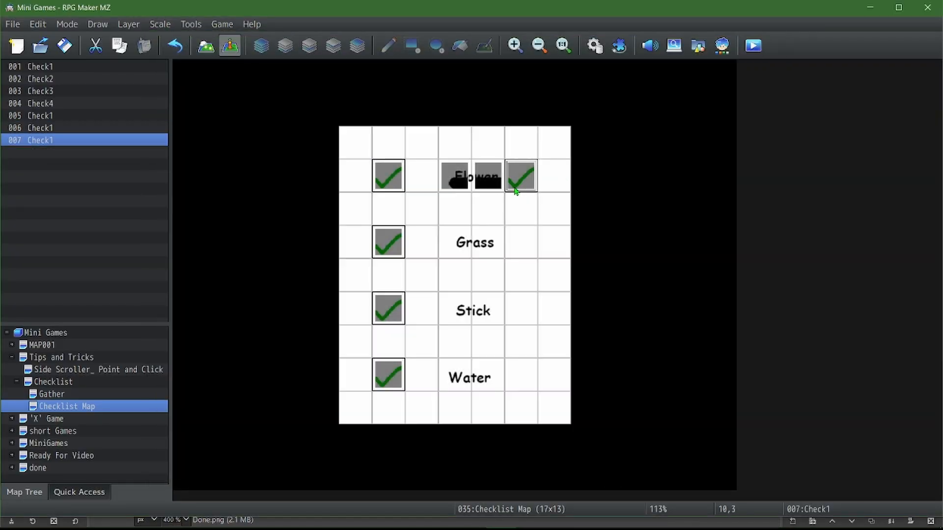
Set the third Check1 copy's image to the right end of the upper black bar in the Done sheet
{"action": "double_click", "coordinate": [530, 189]}
{"action": "double_click", "coordinate": [206, 330]}
{"action": "double_click", "coordinate": [512, 147]}
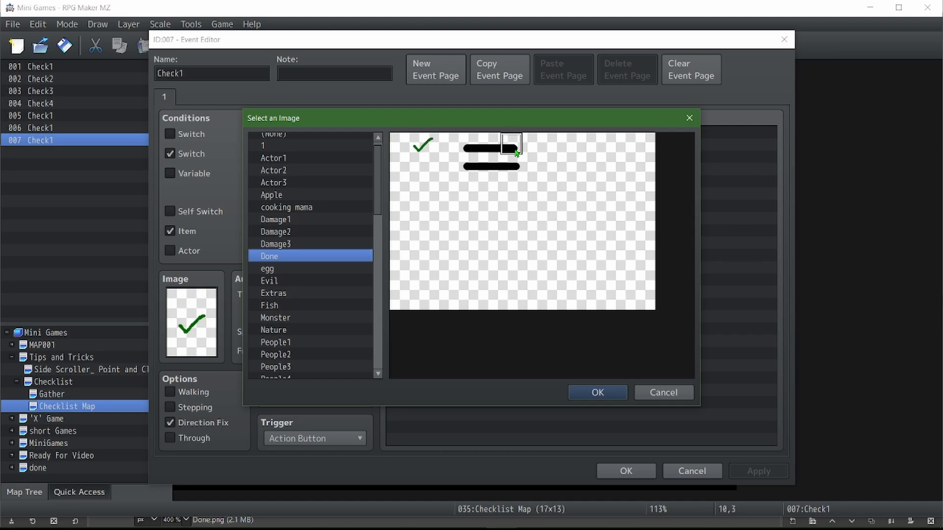
{"action": "left_click", "coordinate": [626, 471]}
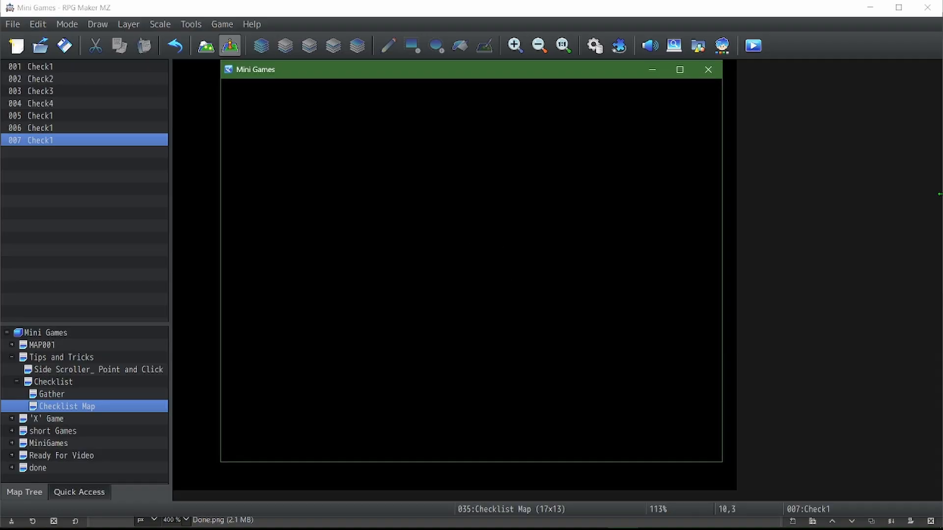
Playtest the game in full screen and view the Check List key item before gathering anything, answering Yes to close it
{"action": "key", "text": "F4"}
{"action": "key", "text": "Up"}
{"action": "key", "text": "Return"}
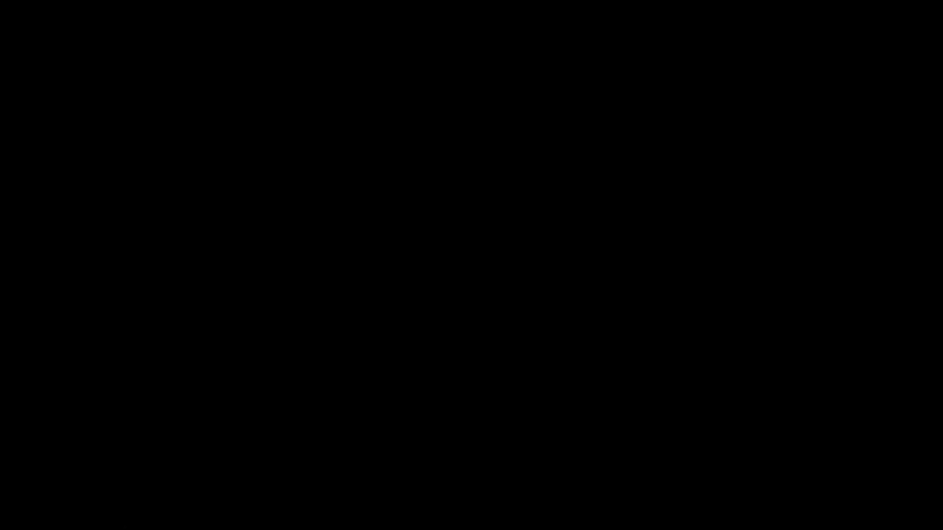
{"action": "key", "text": "Escape"}
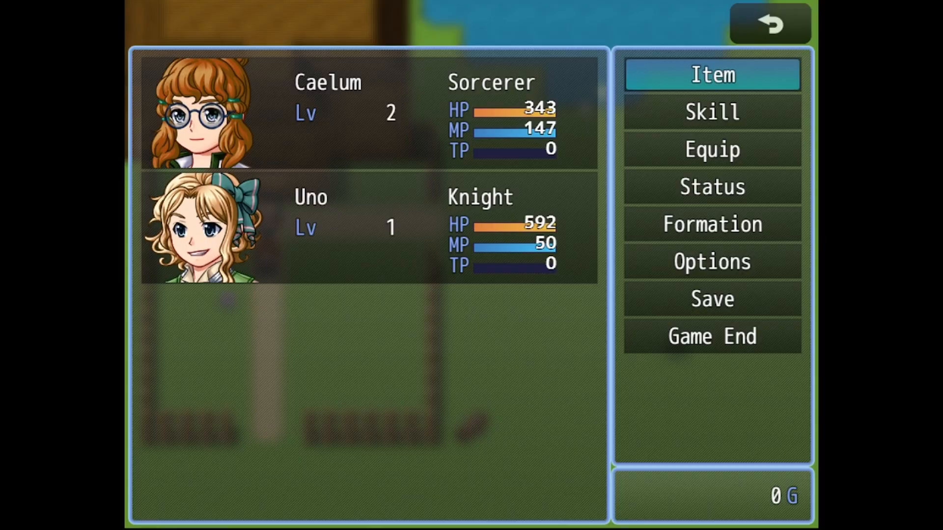
{"action": "key", "text": "Return"}
{"action": "key", "text": "Left"}
{"action": "key", "text": "Return"}
{"action": "key", "text": "Return"}
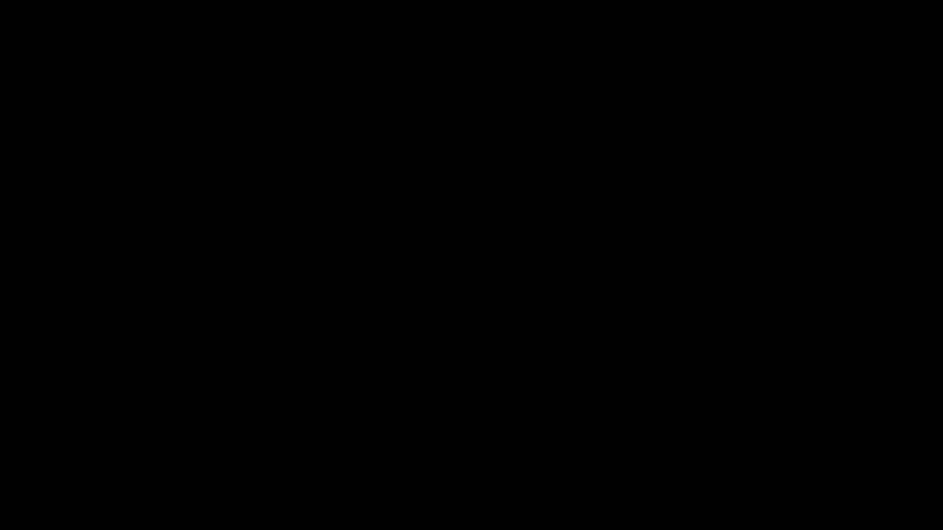
{"action": "key", "text": "Return"}
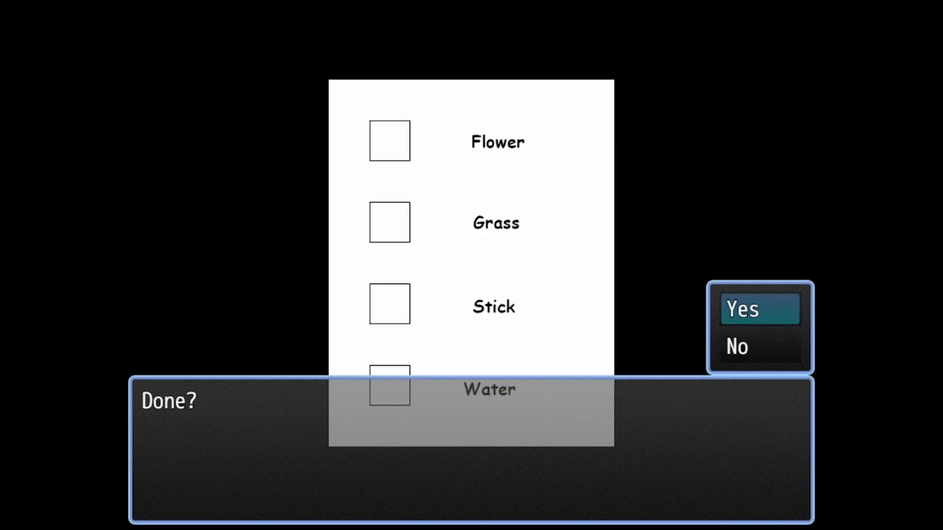
{"action": "key", "text": "Return"}
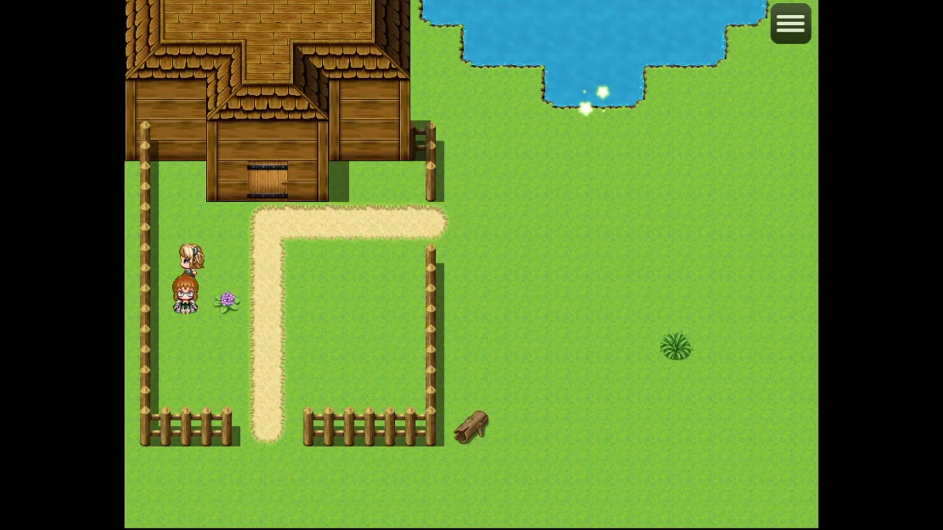
With the flower picked, view the Check List key item again and answer Yes to close it
{"action": "key", "text": "Escape"}
{"action": "key", "text": "Return"}
{"action": "key", "text": "Left"}
{"action": "key", "text": "Return"}
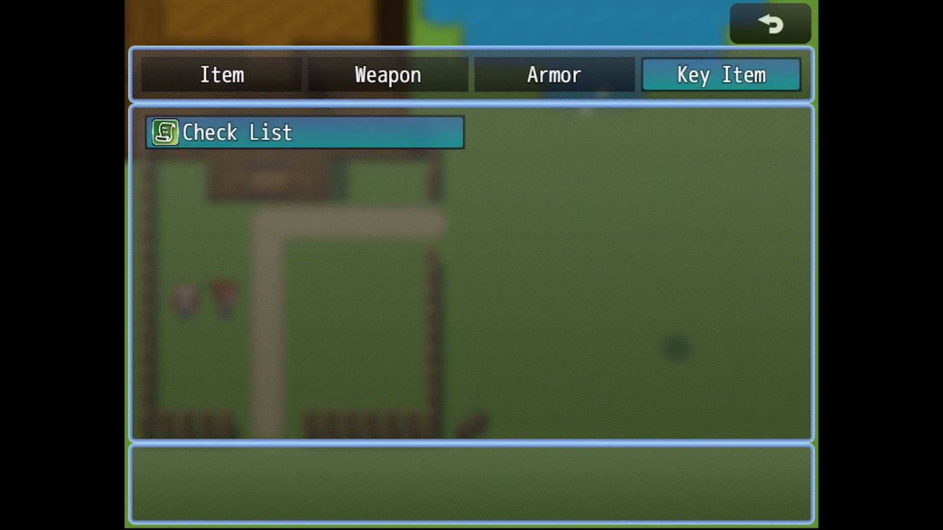
{"action": "key", "text": "Return"}
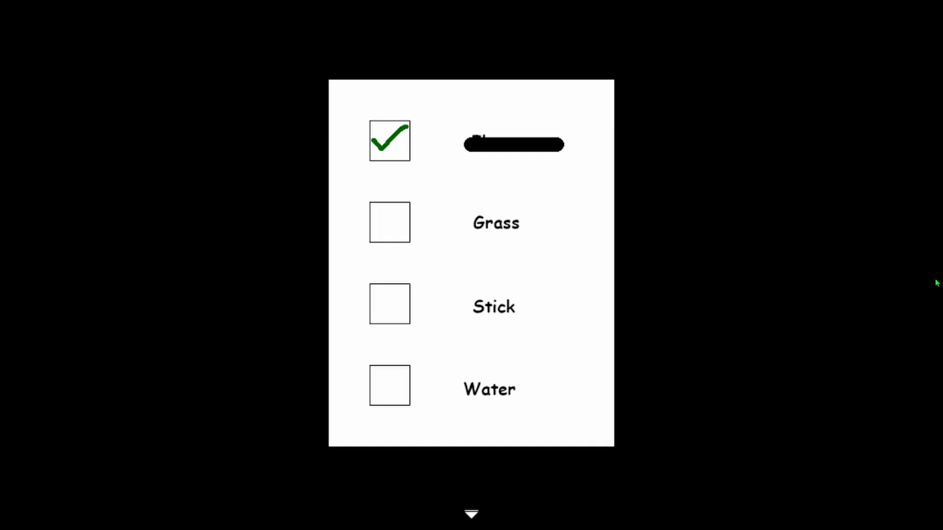
{"action": "key", "text": "Return"}
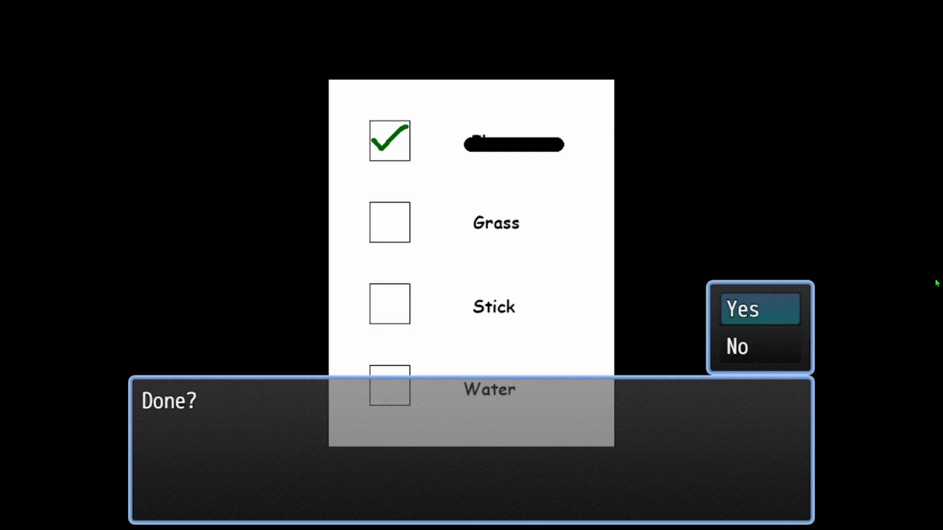
{"action": "key", "text": "Return"}
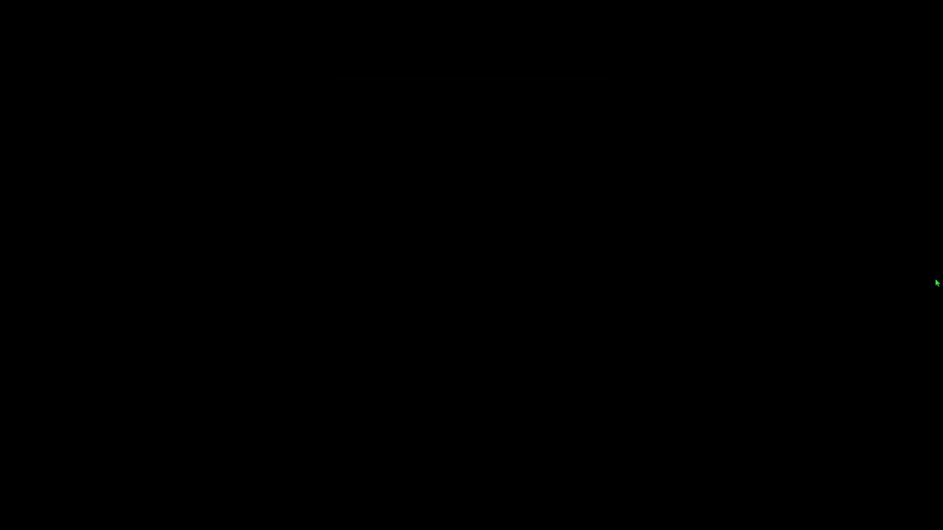
Walk the party across the yard to gather the log by the fence and the grass tuft in the field
{"action": "key", "text": "Right"}
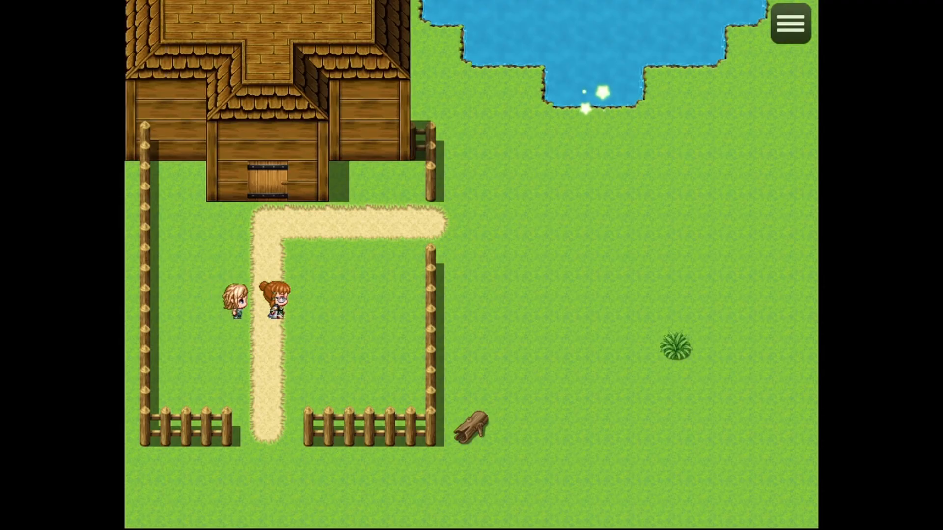
{"action": "key", "text": "Up"}
{"action": "key", "text": "Right"}
{"action": "key", "text": "Up"}
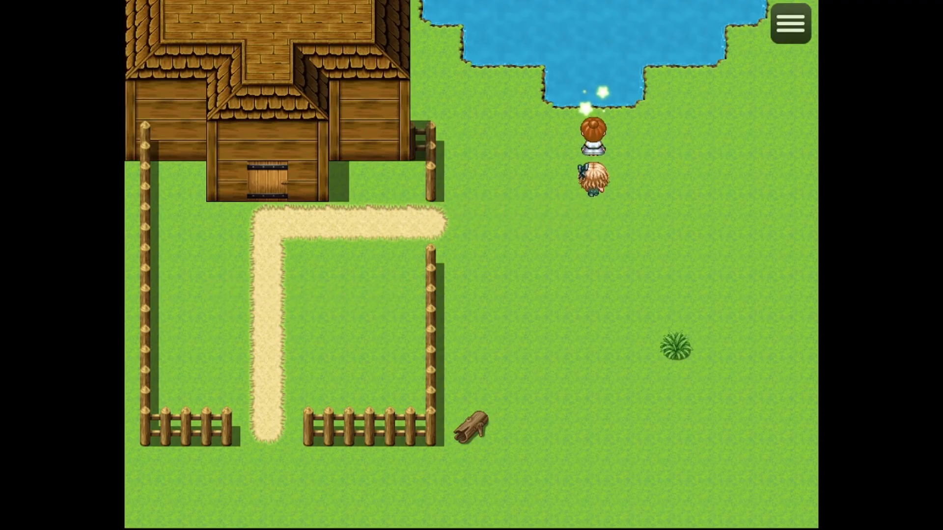
{"action": "key", "text": "Down"}
{"action": "key", "text": "Left"}
{"action": "key", "text": "Down"}
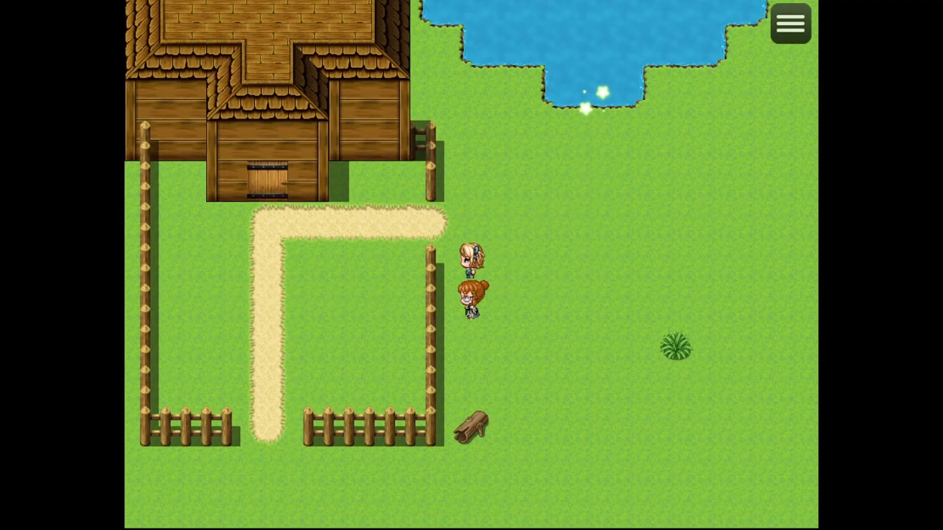
{"action": "key", "text": "Down"}
{"action": "key", "text": "Right"}
{"action": "key", "text": "Up"}
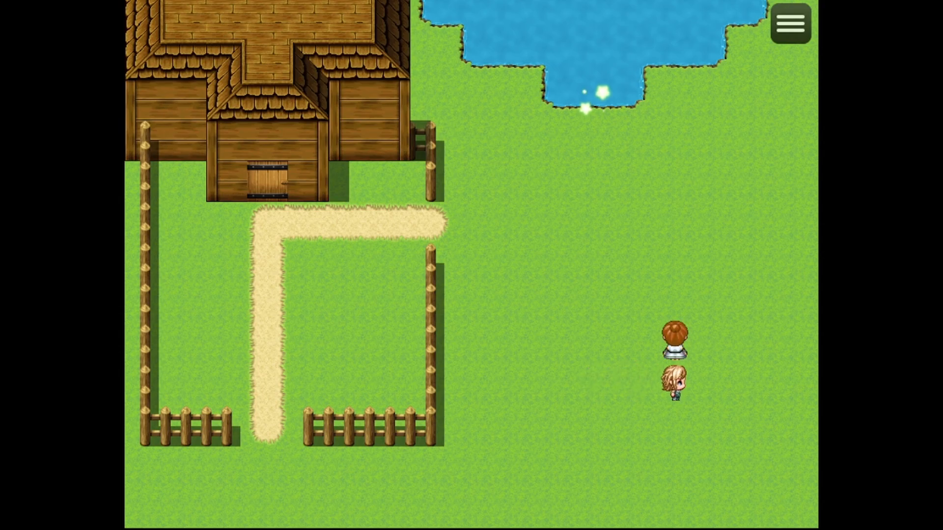
Walk to the sparkling spot at the pond and try to collect water
{"action": "key", "text": "Left"}
{"action": "key", "text": "Left"}
{"action": "key", "text": "Up"}
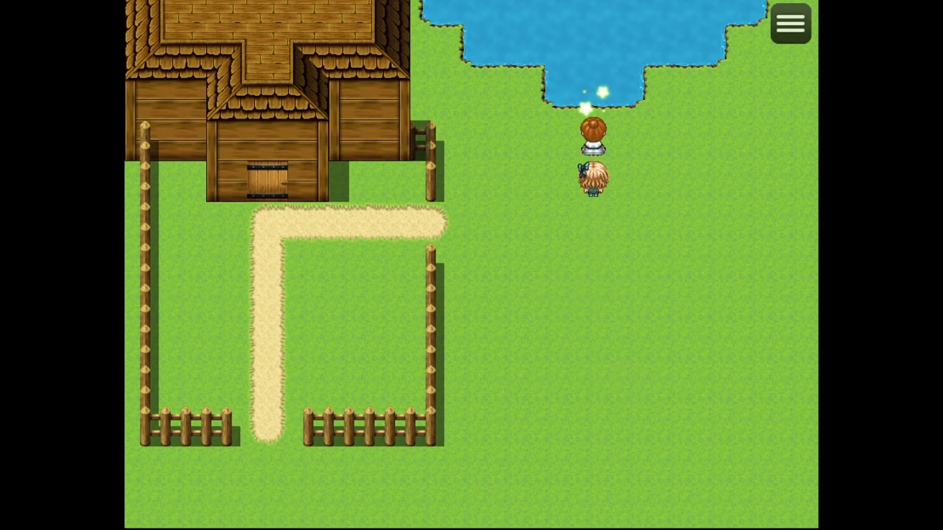
{"action": "key", "text": "Return"}
{"action": "key", "text": "Return"}
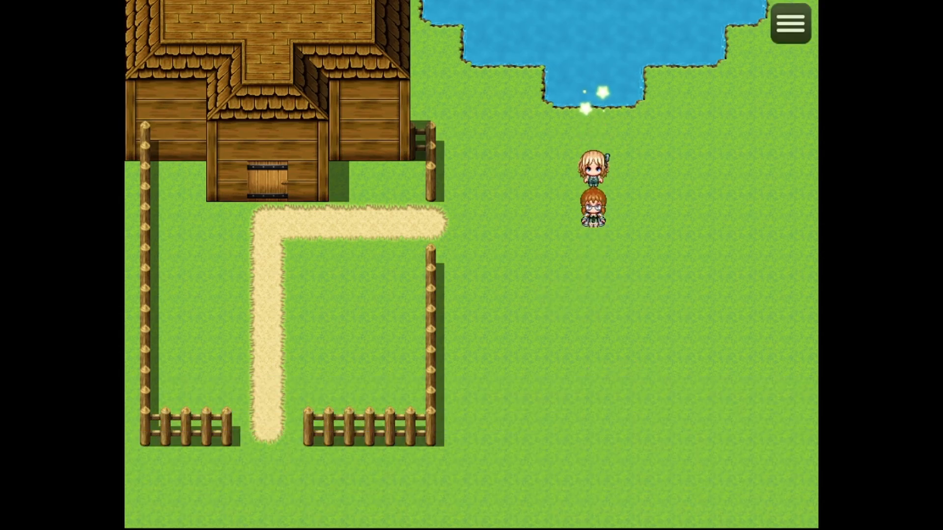
{"action": "key", "text": "Return"}
{"action": "key", "text": "Return"}
{"action": "key", "text": "Down"}
{"action": "key", "text": "Left"}
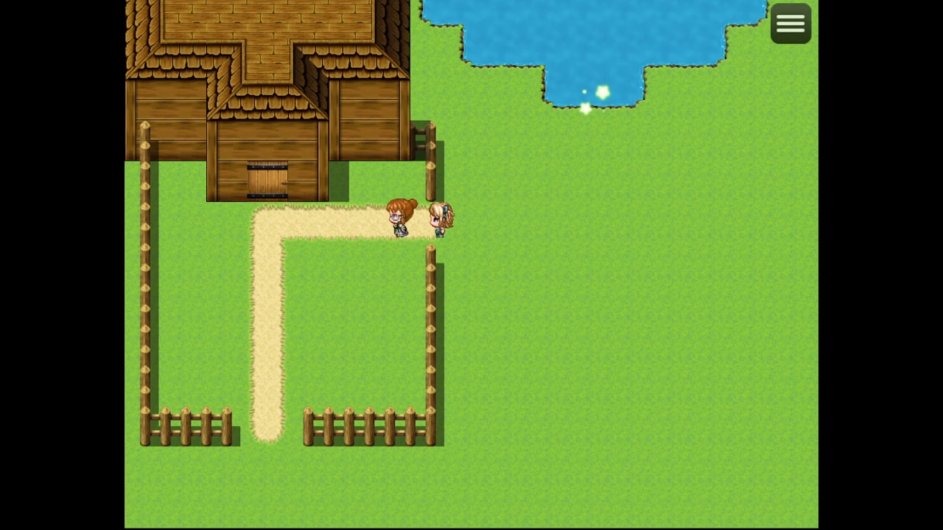
{"action": "key", "text": "Down"}
{"action": "key", "text": "Left"}
{"action": "key", "text": "Right"}
{"action": "key", "text": "Up"}
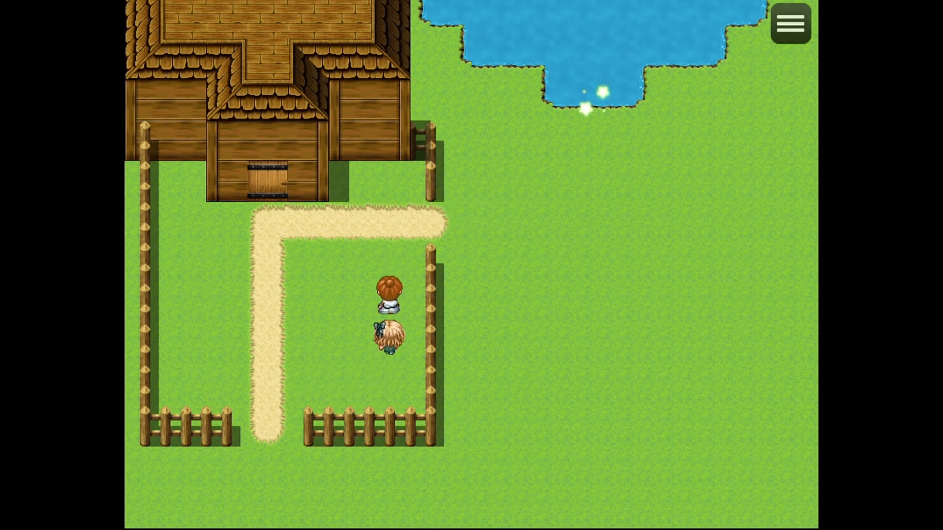
{"action": "key", "text": "Down"}
{"action": "key", "text": "Right"}
{"action": "key", "text": "Up"}
{"action": "key", "text": "Left"}
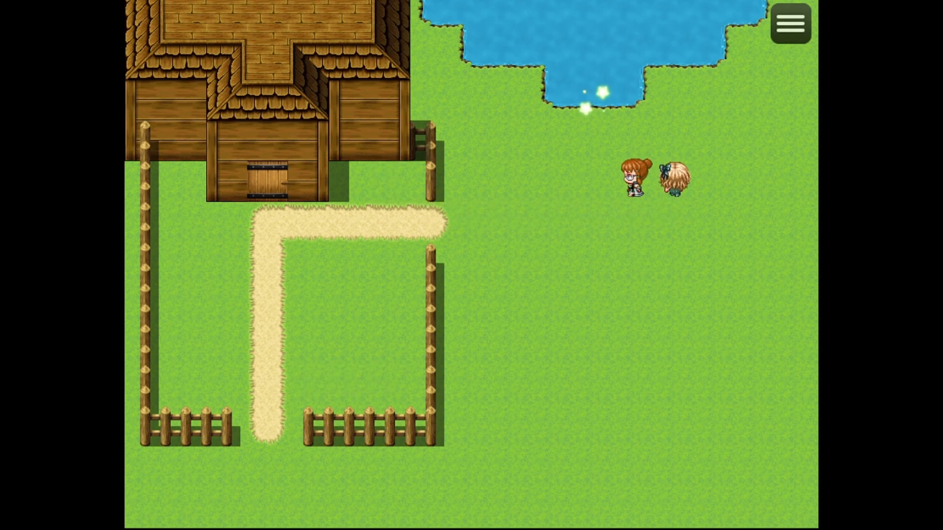
Enter the house and take the water jug from the kitchen counter
{"action": "key", "text": "Down"}
{"action": "key", "text": "Left"}
{"action": "key", "text": "Left"}
{"action": "key", "text": "Up"}
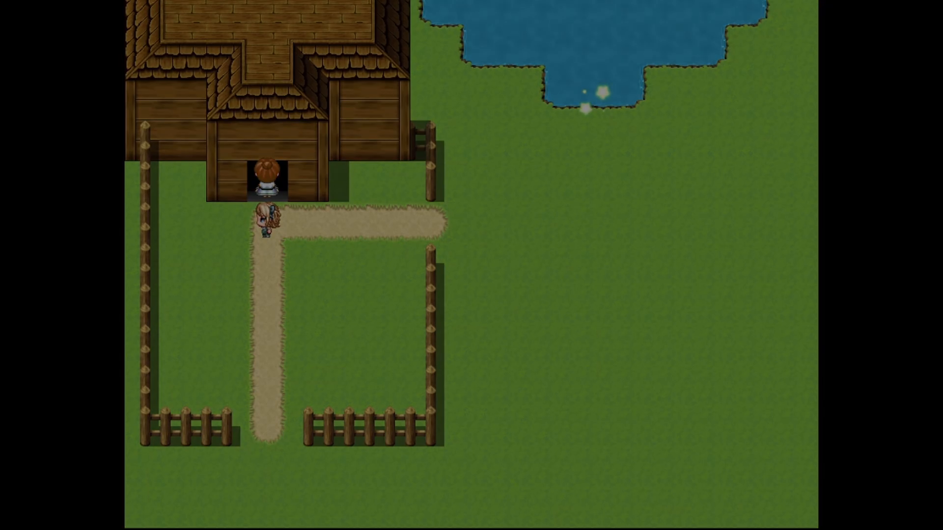
{"action": "key", "text": "Up"}
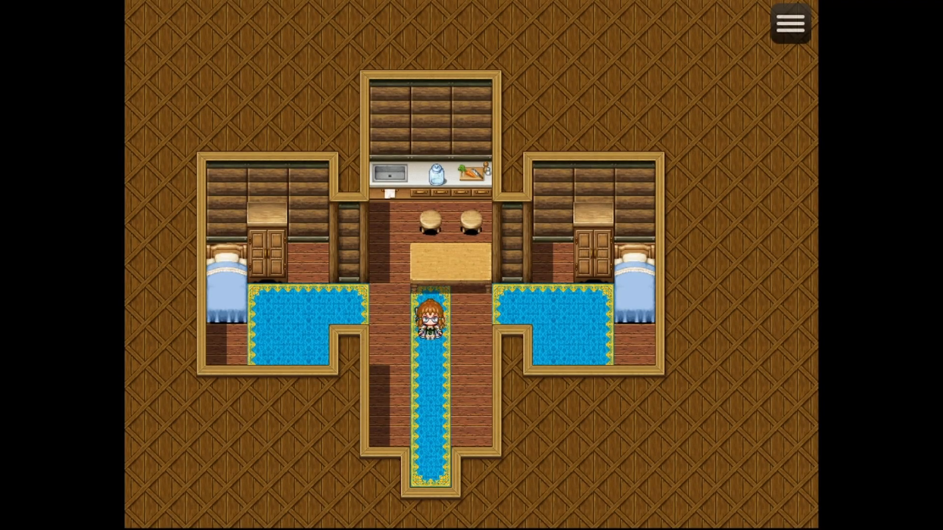
{"action": "key", "text": "Left"}
{"action": "key", "text": "Up"}
{"action": "key", "text": "Right"}
{"action": "key", "text": "Left"}
{"action": "key", "text": "Up"}
{"action": "key", "text": "Return"}
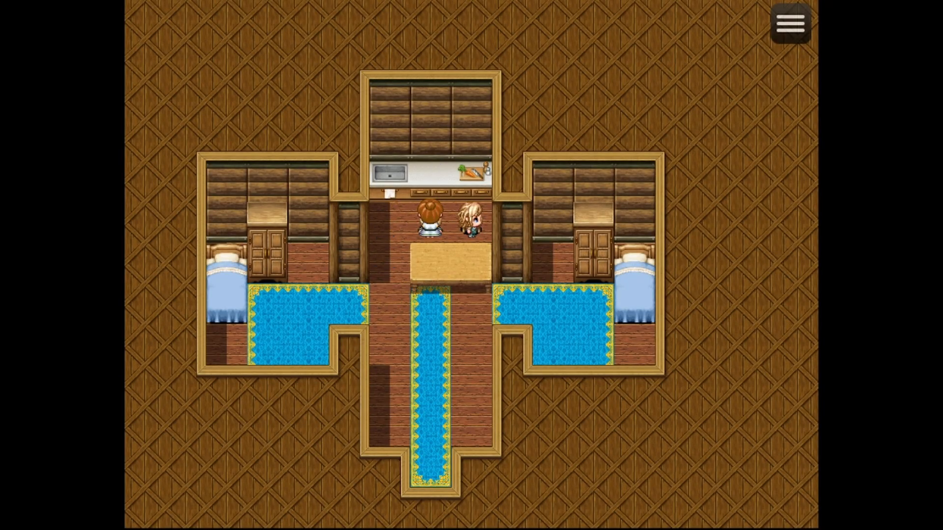
Leave the house and fill the jug at the sparkling spot on the pond's edge
{"action": "key", "text": "Left"}
{"action": "key", "text": "Down"}
{"action": "key", "text": "Down"}
{"action": "key", "text": "Right"}
{"action": "key", "text": "Down"}
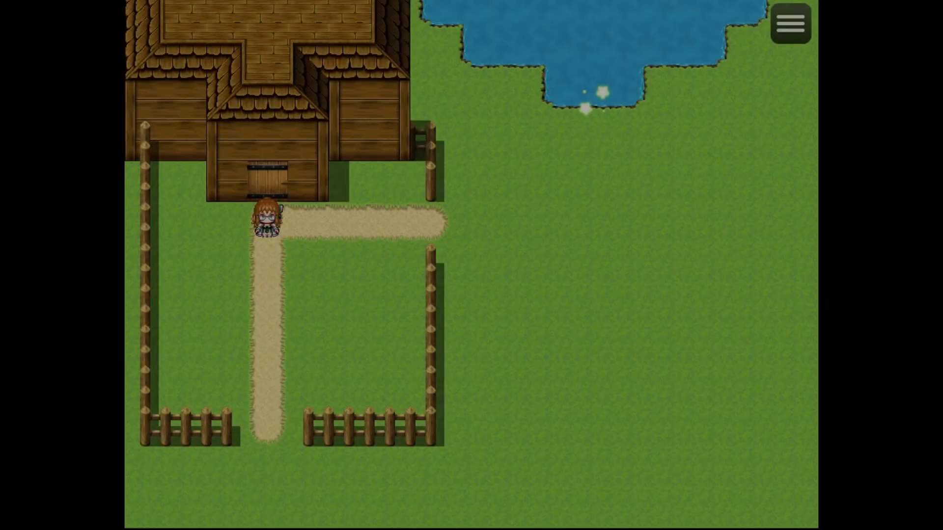
{"action": "key", "text": "Right"}
Use the Check List key item to view the checklist with all four items gathered
{"action": "key", "text": "Right"}
{"action": "key", "text": "Up"}
{"action": "key", "text": "Return"}
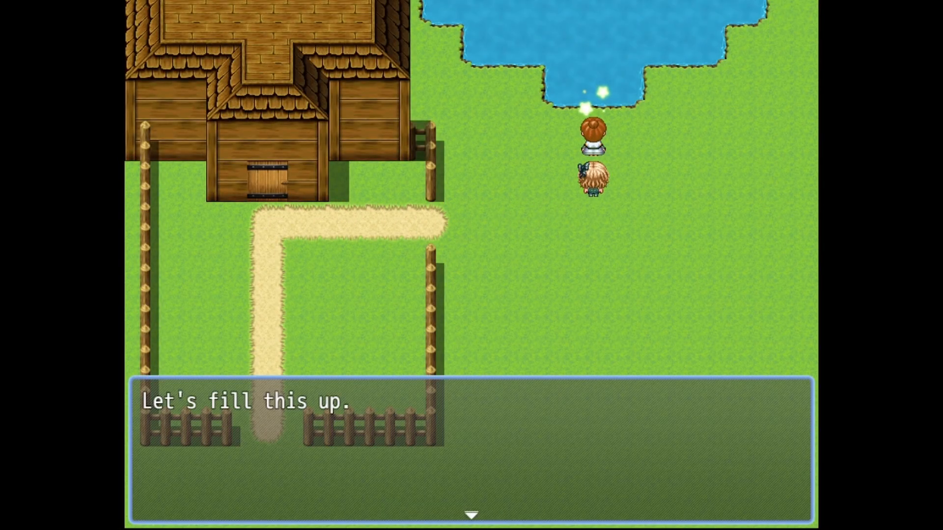
{"action": "key", "text": "Return"}
{"action": "key", "text": "Escape"}
{"action": "key", "text": "Return"}
{"action": "key", "text": "Right"}
{"action": "key", "text": "Right"}
{"action": "key", "text": "Right"}
{"action": "key", "text": "Return"}
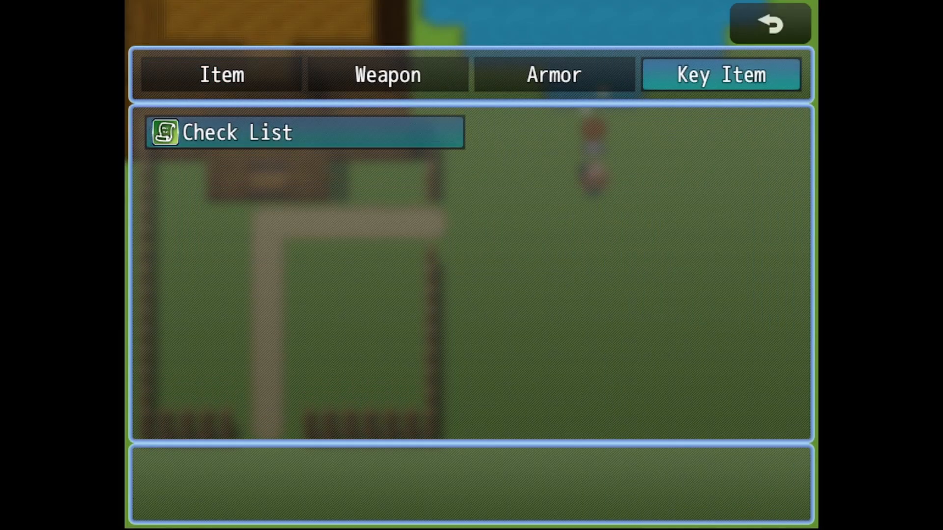
{"action": "key", "text": "Return"}
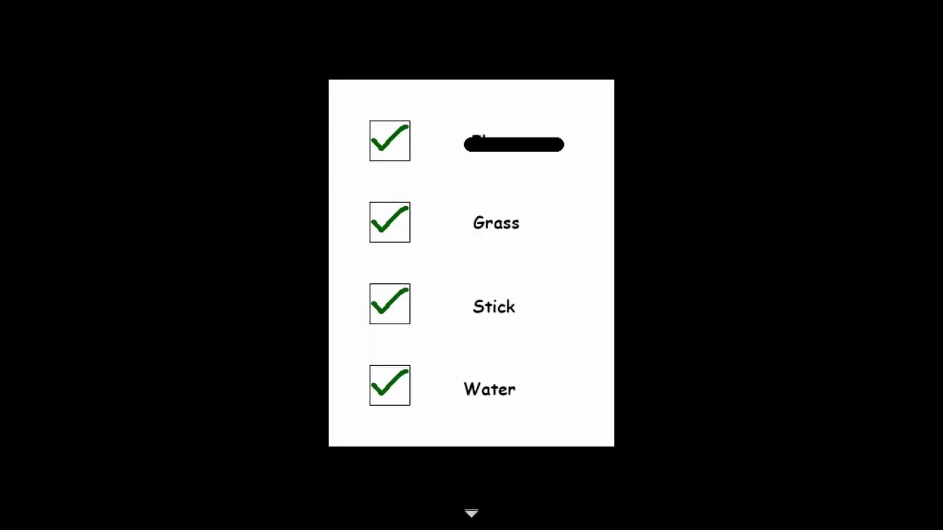
Leave the checklist by answering Yes to "Done?" and end the playtest
{"action": "key", "text": "Return"}
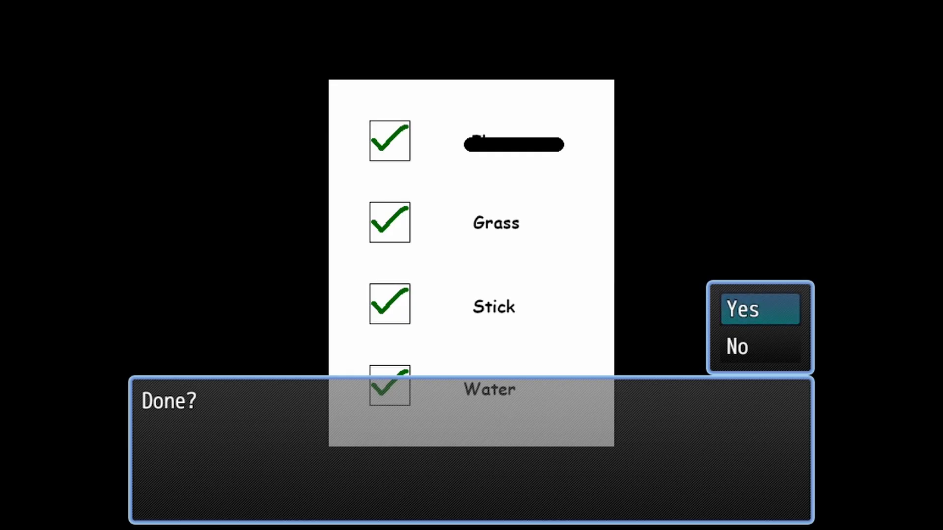
{"action": "key", "text": "Return"}
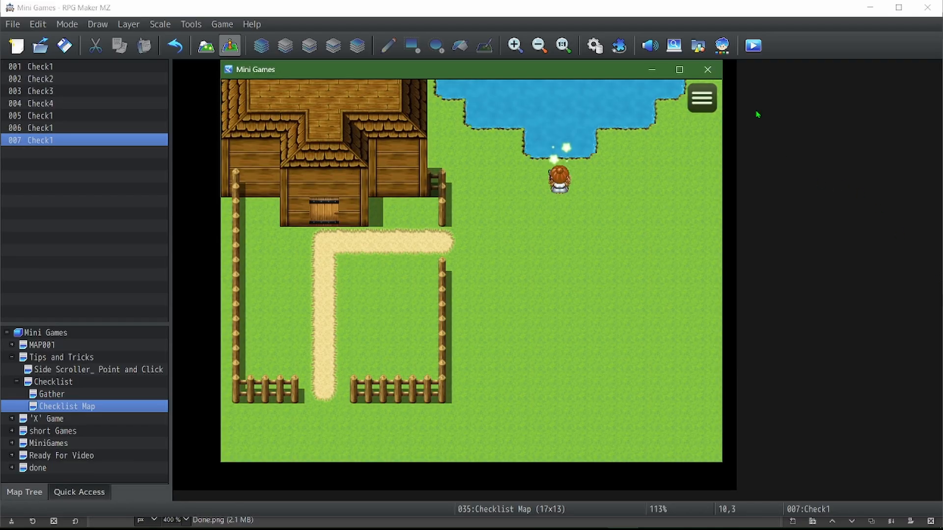
{"action": "left_click", "coordinate": [707, 70]}
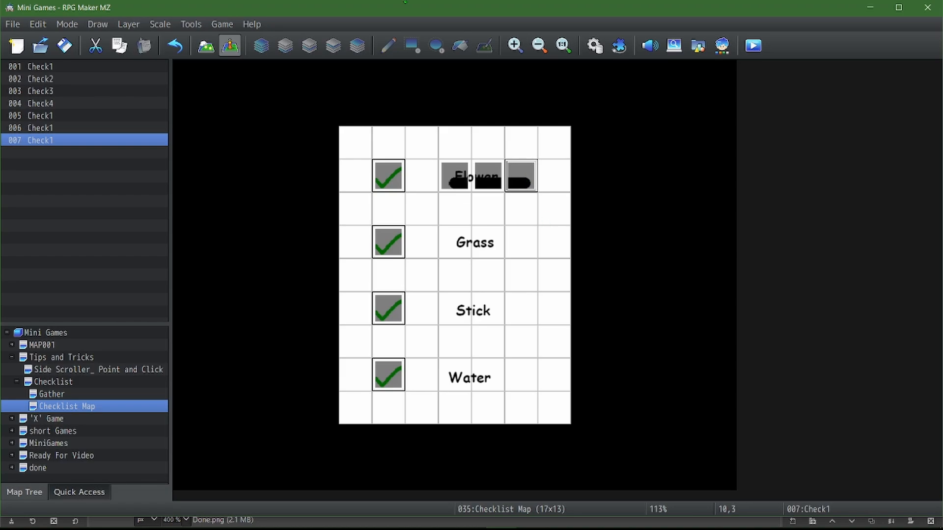
{"action": "double_click", "coordinate": [343, 104]}
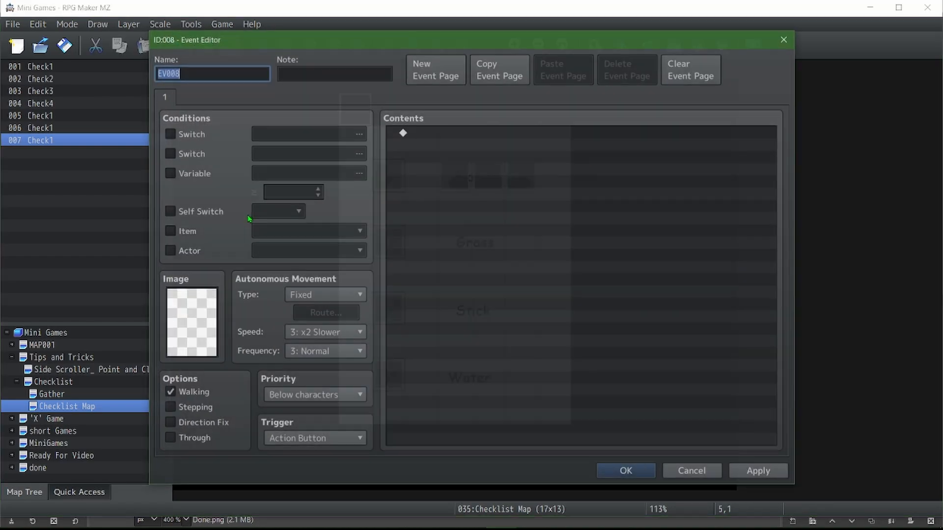
{"action": "left_click", "coordinate": [686, 470]}
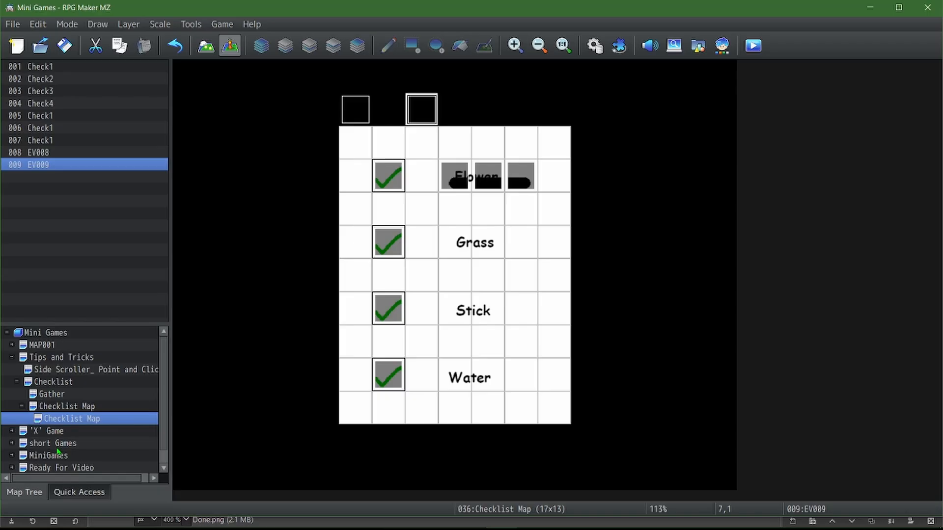
On the Gather map, create an event on the grass between the house and the pond with a brown-haired Actor1 character image
{"action": "left_click", "coordinate": [67, 396]}
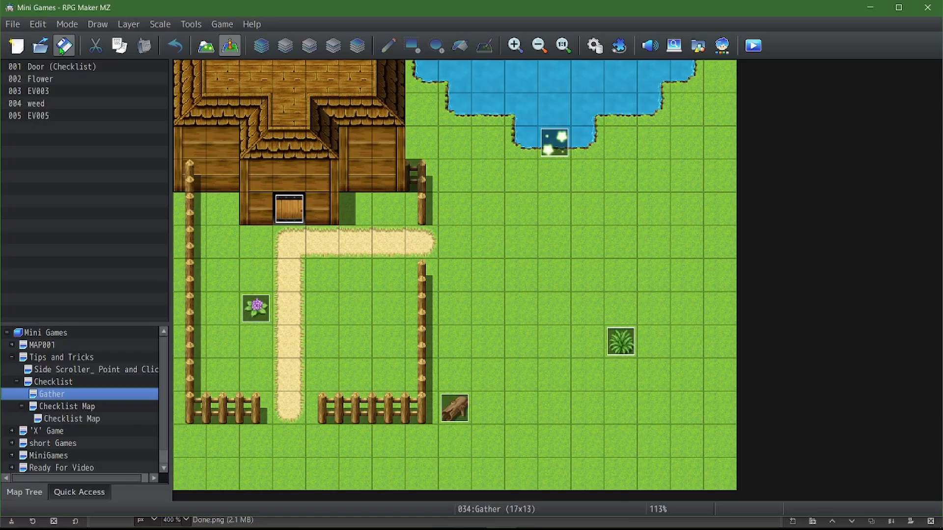
{"action": "double_click", "coordinate": [449, 142]}
{"action": "double_click", "coordinate": [192, 322]}
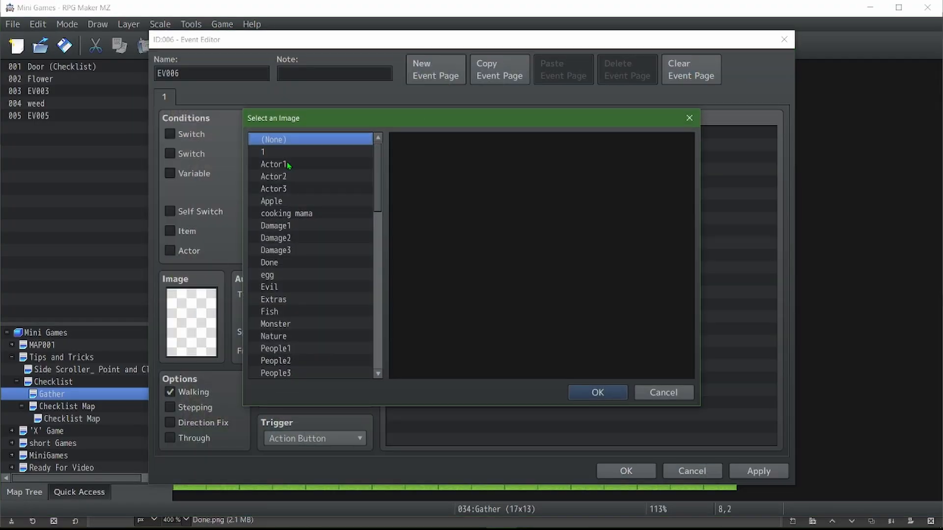
{"action": "left_click", "coordinate": [290, 165]}
{"action": "left_click", "coordinate": [491, 145]}
{"action": "left_click", "coordinate": [597, 393]}
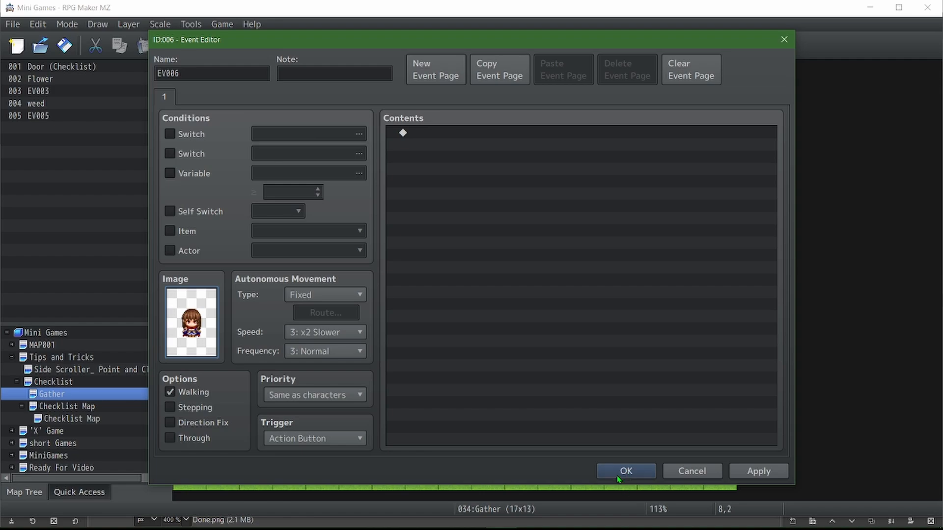
{"action": "left_click", "coordinate": [618, 476]}
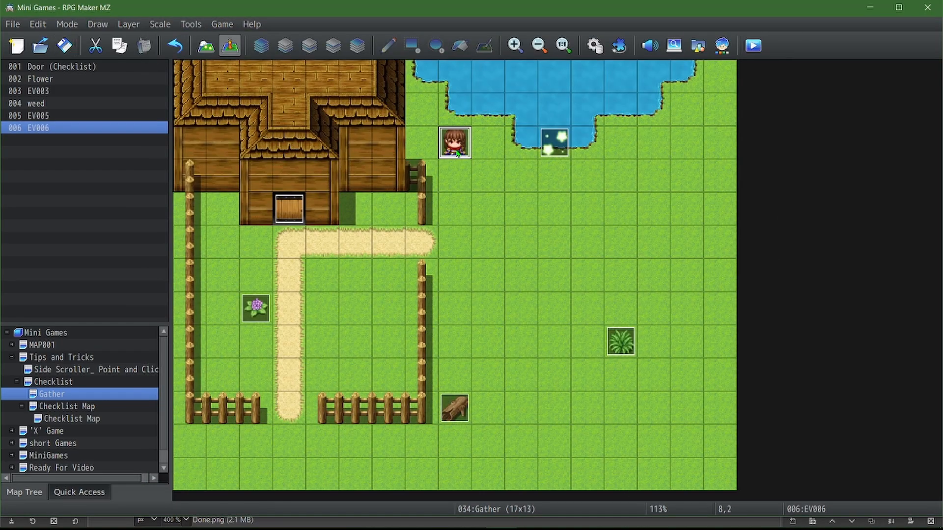
Add a Show Text command reading "Oh, got everything did you?" to the new character event
{"action": "double_click", "coordinate": [453, 150]}
{"action": "double_click", "coordinate": [464, 132]}
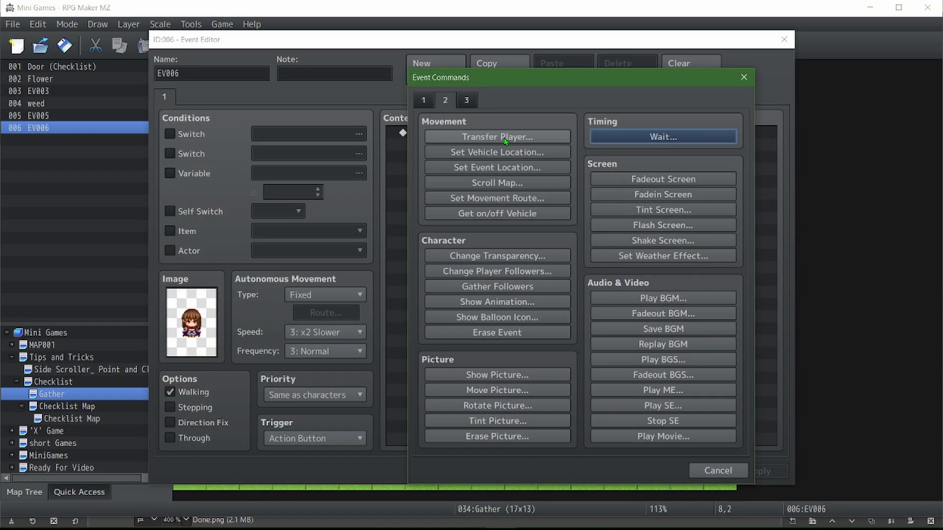
{"action": "left_click", "coordinate": [468, 138]}
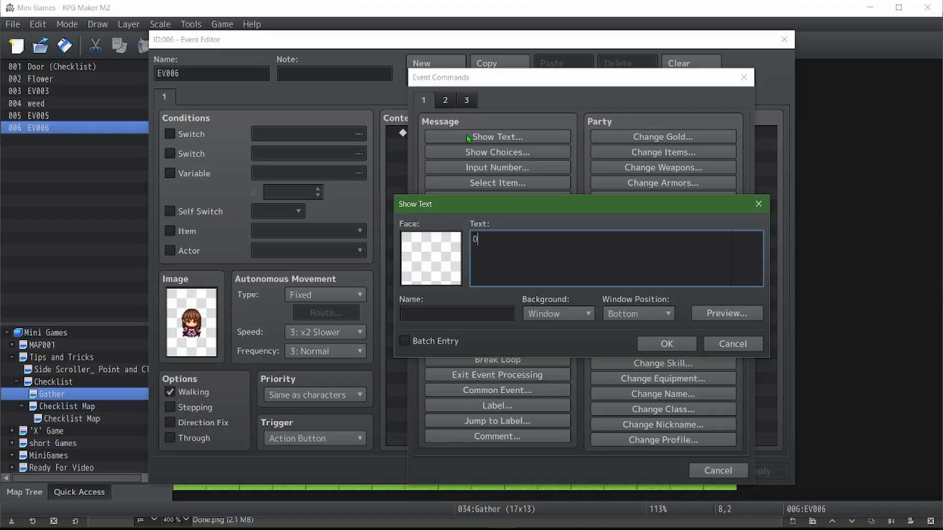
{"action": "type", "text": "Oh, got everything did you?"}
{"action": "left_click", "coordinate": [667, 344]}
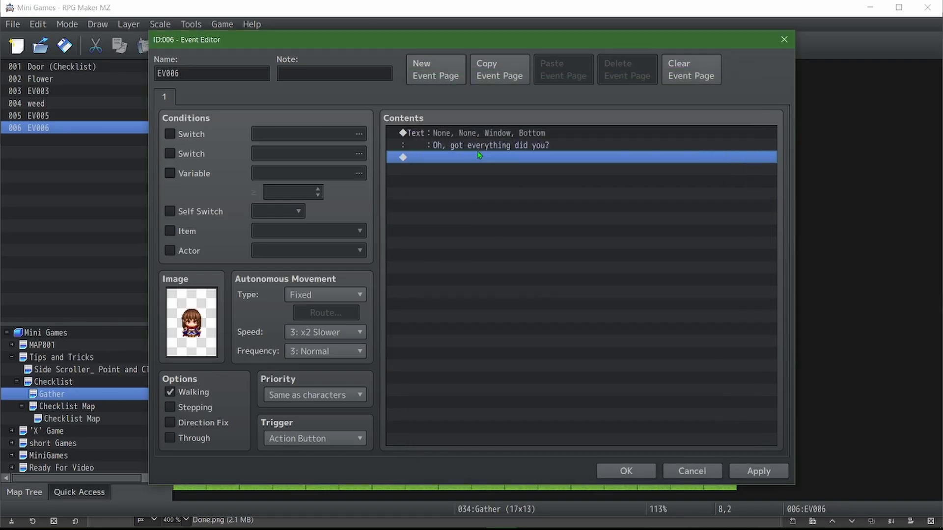
Add Yes/No choices after the text, and turn Self Switch A ON in the Yes branch
{"action": "double_click", "coordinate": [473, 162]}
{"action": "left_click", "coordinate": [497, 153]}
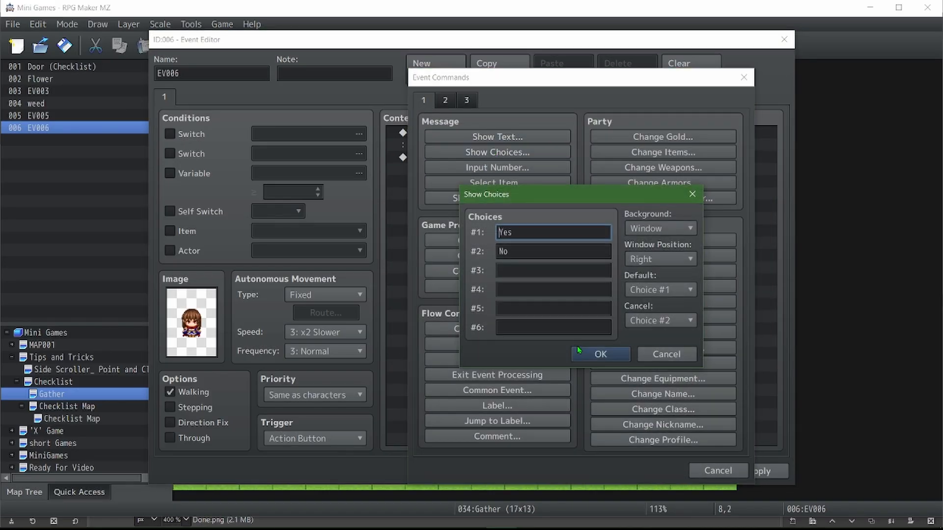
{"action": "left_click", "coordinate": [659, 353]}
{"action": "double_click", "coordinate": [452, 182]}
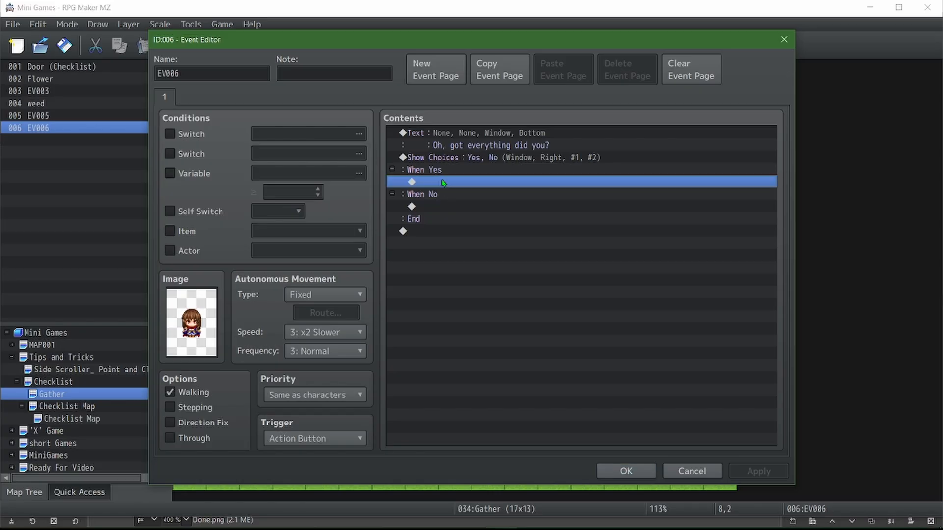
{"action": "left_click", "coordinate": [506, 273]}
{"action": "left_click", "coordinate": [543, 325]}
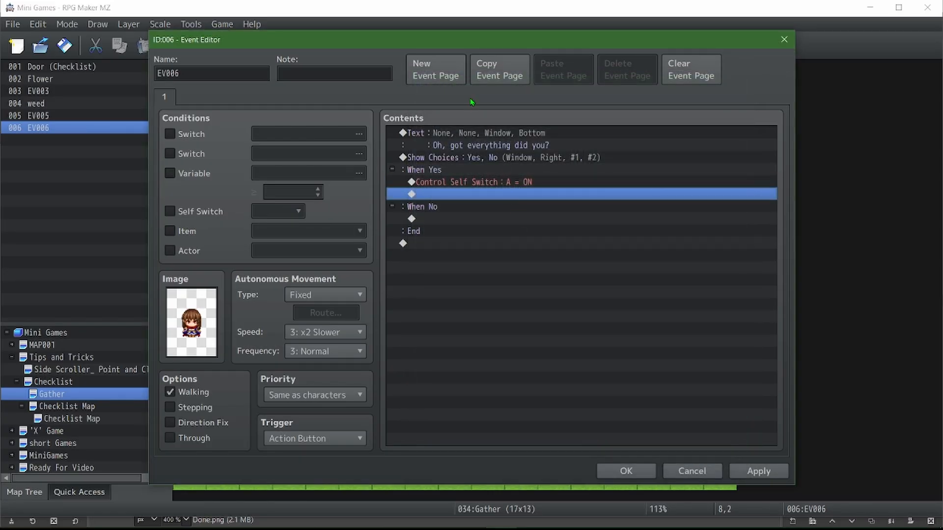
Add a second event page conditioned on Self Switch A with the same Actor1 image, and apply it
{"action": "left_click", "coordinate": [432, 69]}
{"action": "left_click", "coordinate": [170, 211]}
{"action": "double_click", "coordinate": [191, 321]}
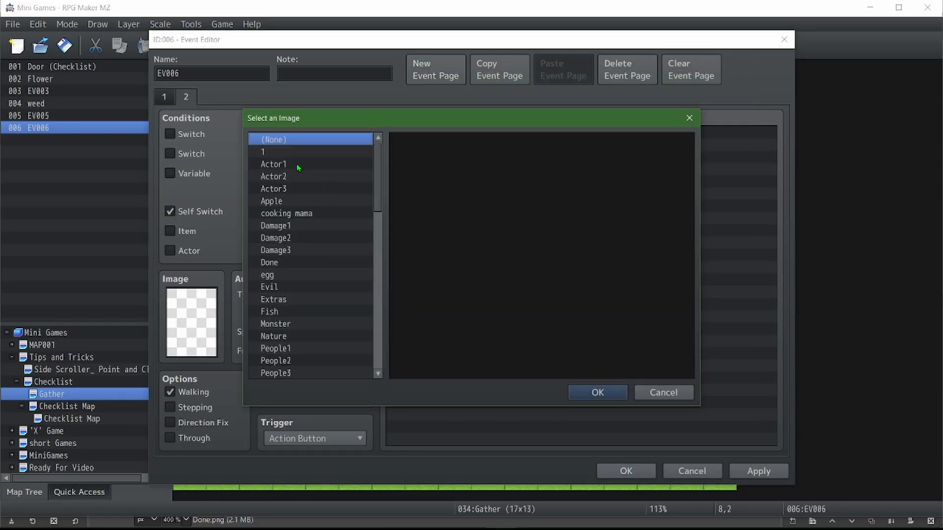
{"action": "left_click", "coordinate": [296, 164]}
{"action": "double_click", "coordinate": [490, 146]}
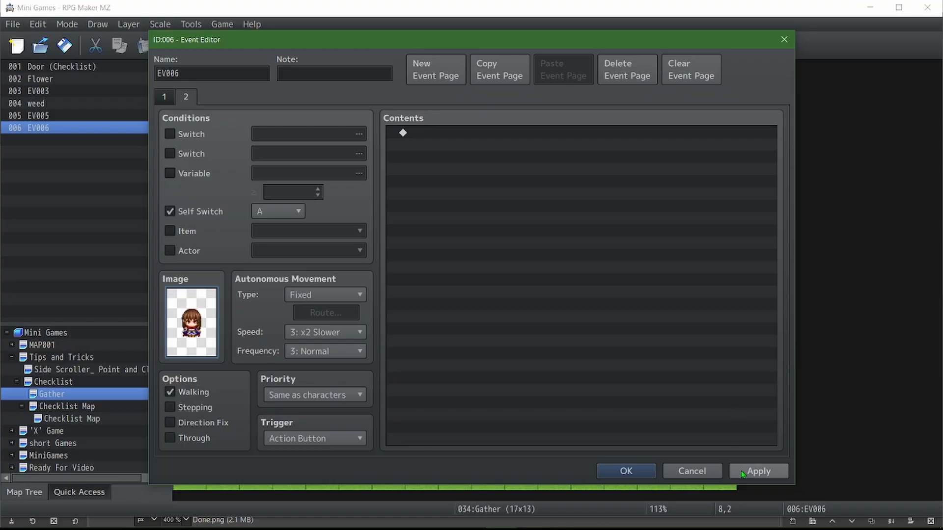
{"action": "left_click", "coordinate": [759, 471]}
Review the character event's two pages, the Checklist 1.2 common event, and the "Done?" loop in EV009 on the nested Checklist Map
{"action": "left_click", "coordinate": [158, 97]}
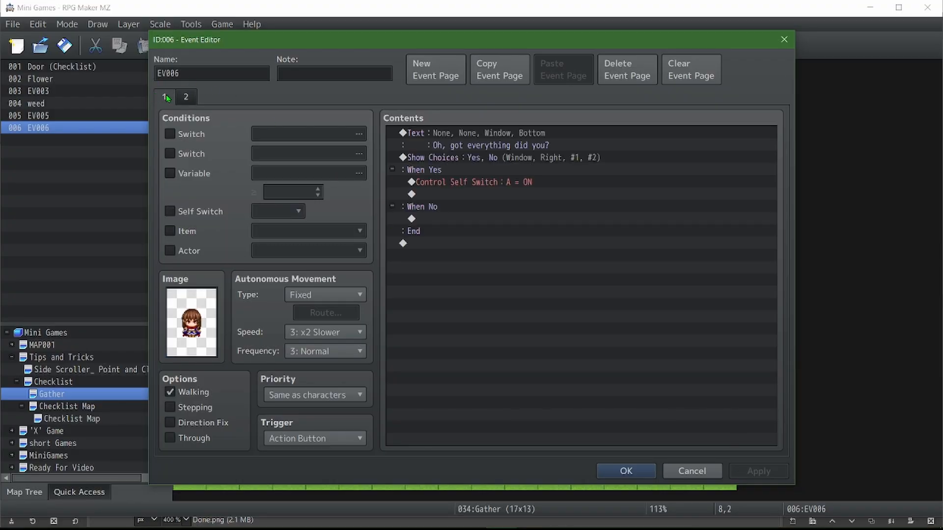
{"action": "left_click", "coordinate": [195, 99]}
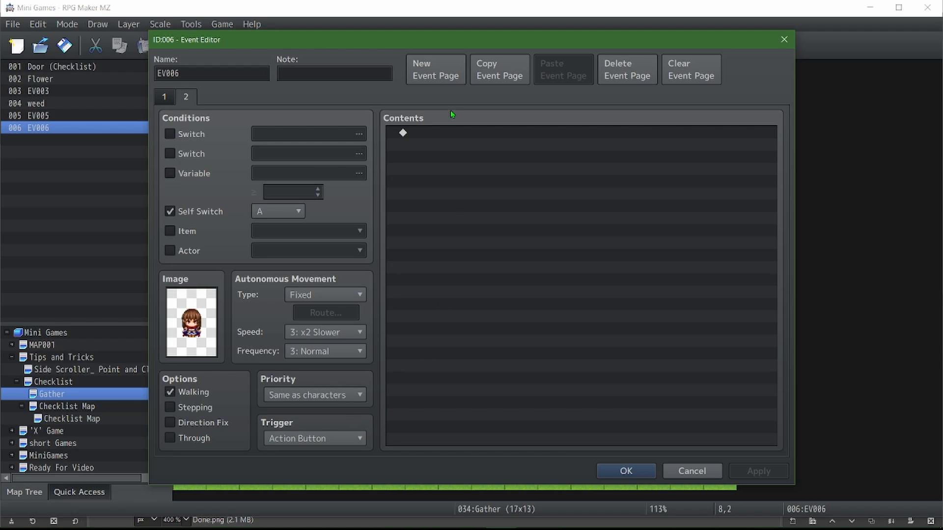
{"action": "double_click", "coordinate": [435, 137]}
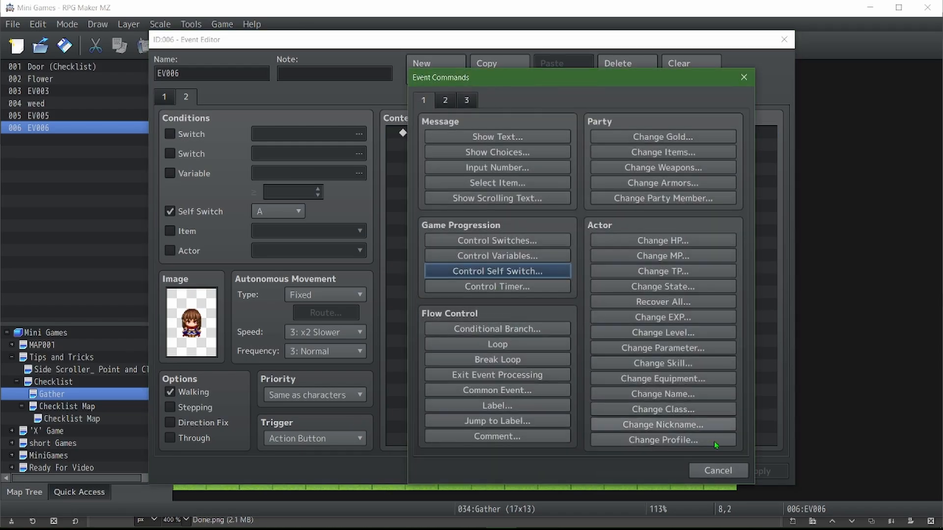
{"action": "left_click", "coordinate": [718, 470]}
{"action": "left_click", "coordinate": [707, 471]}
{"action": "left_click", "coordinate": [594, 45]}
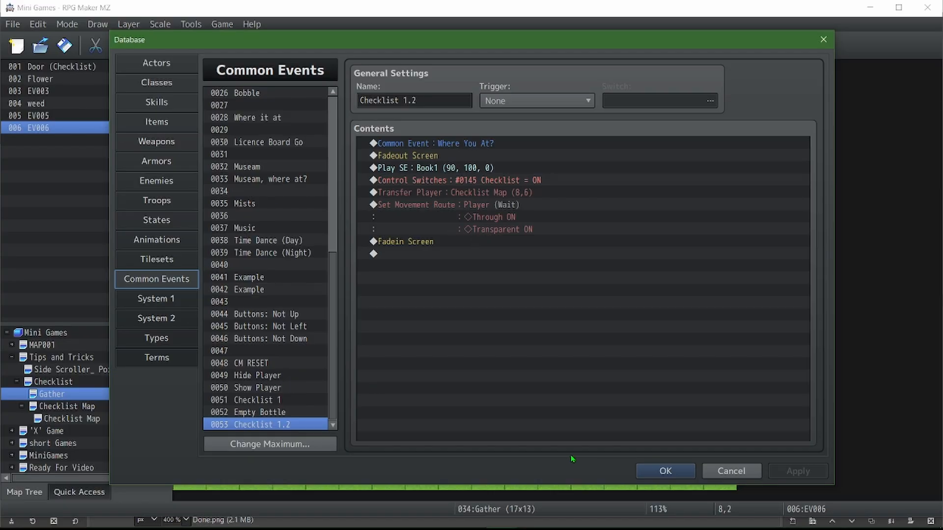
{"action": "left_click", "coordinate": [732, 471]}
{"action": "left_click", "coordinate": [107, 424]}
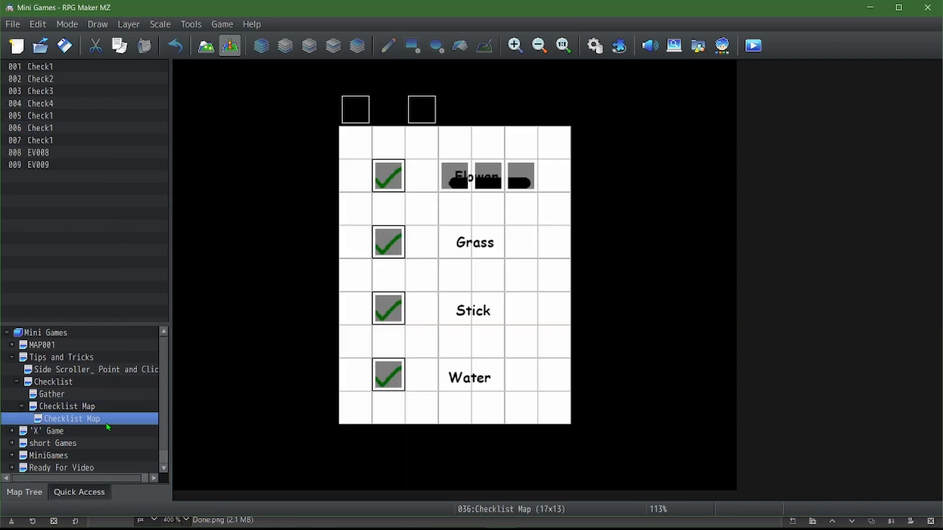
{"action": "double_click", "coordinate": [421, 109]}
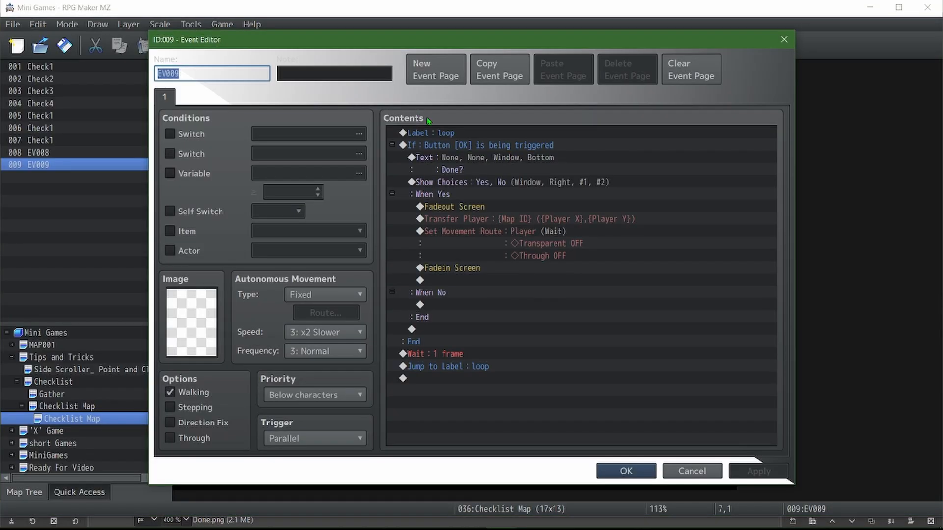
{"action": "left_click", "coordinate": [626, 471]}
Copy the four item checks and the Checklist 1 = 4 branch from EV008 on the nested Checklist Map
{"action": "double_click", "coordinate": [353, 109]}
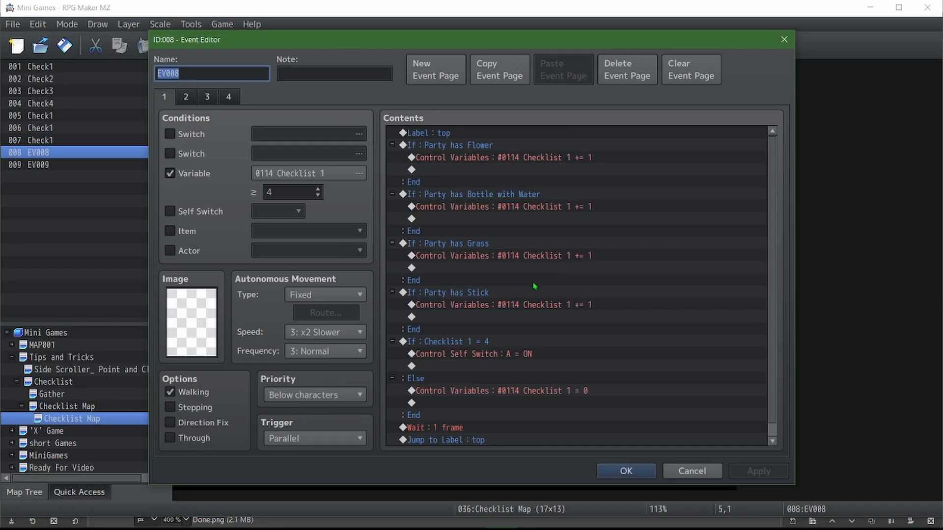
{"action": "scroll", "coordinate": [484, 182], "scroll_direction": "down", "scroll_amount": 1}
{"action": "scroll", "coordinate": [485, 183], "scroll_direction": "up", "scroll_amount": 1}
{"action": "left_click", "coordinate": [489, 144]}
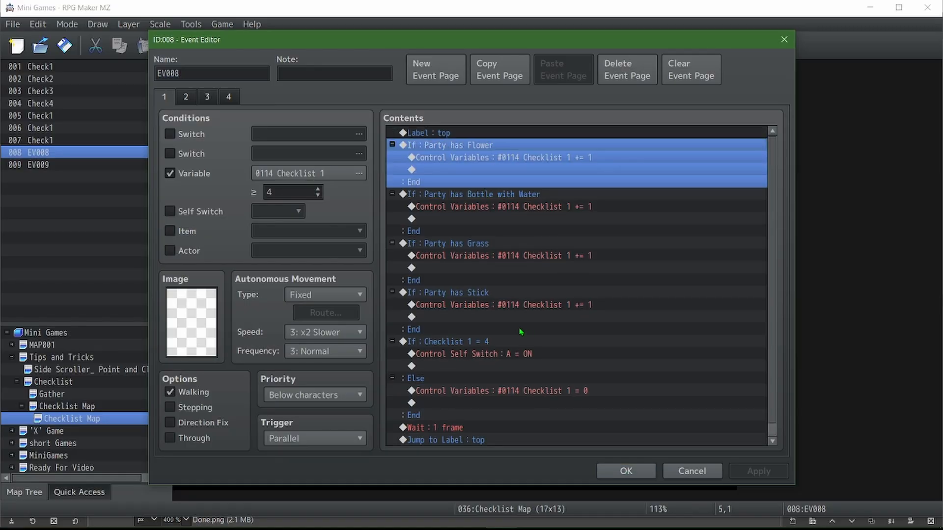
{"action": "left_click", "coordinate": [463, 342], "text": "shift"}
{"action": "left_click", "coordinate": [598, 472]}
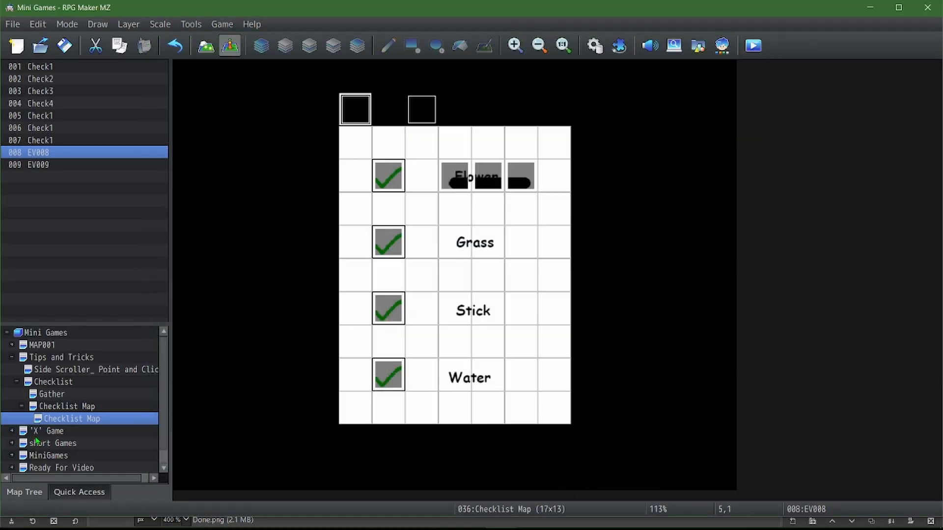
Paste the copied conditional branches into page 2 of the character event on the Gather map
{"action": "left_click", "coordinate": [59, 396]}
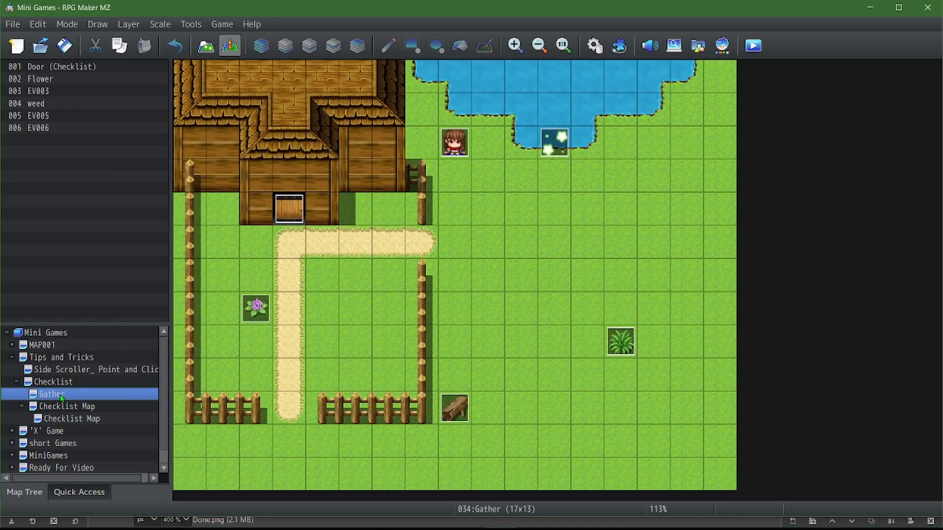
{"action": "double_click", "coordinate": [441, 148]}
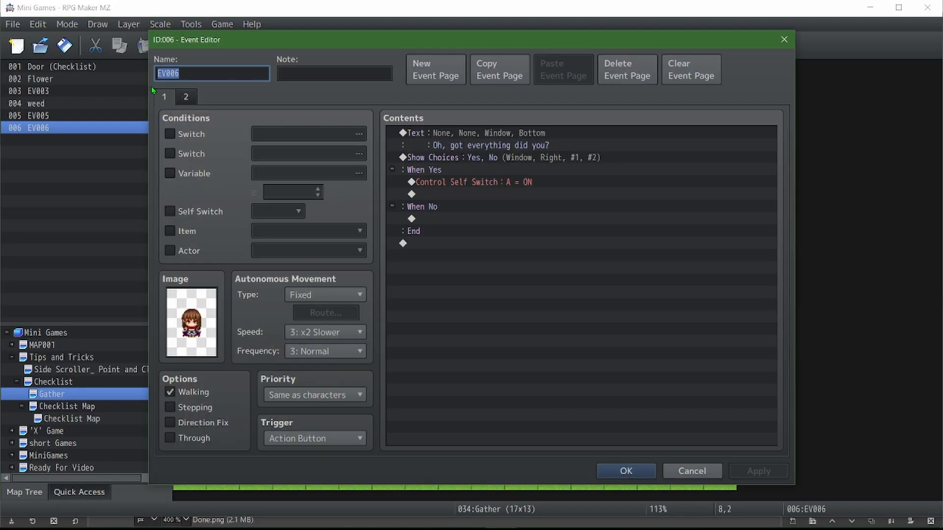
{"action": "left_click", "coordinate": [487, 139]}
{"action": "key", "text": "ctrl+v"}
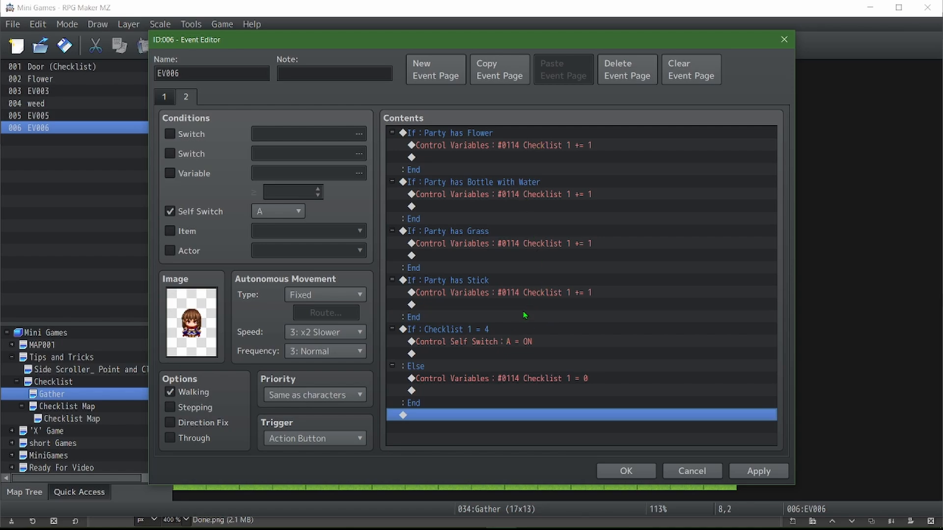
Change the self switch command in the Checklist 1 = 4 branch to turn Self Switch B ON
{"action": "left_click", "coordinate": [482, 330]}
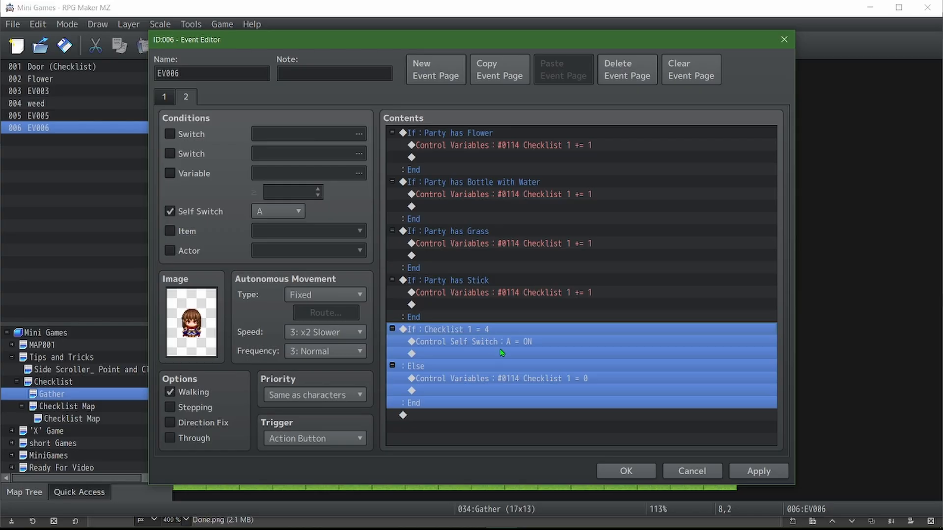
{"action": "left_click", "coordinate": [501, 353]}
{"action": "double_click", "coordinate": [501, 341]}
{"action": "scroll", "coordinate": [545, 261], "scroll_direction": "down", "scroll_amount": 1}
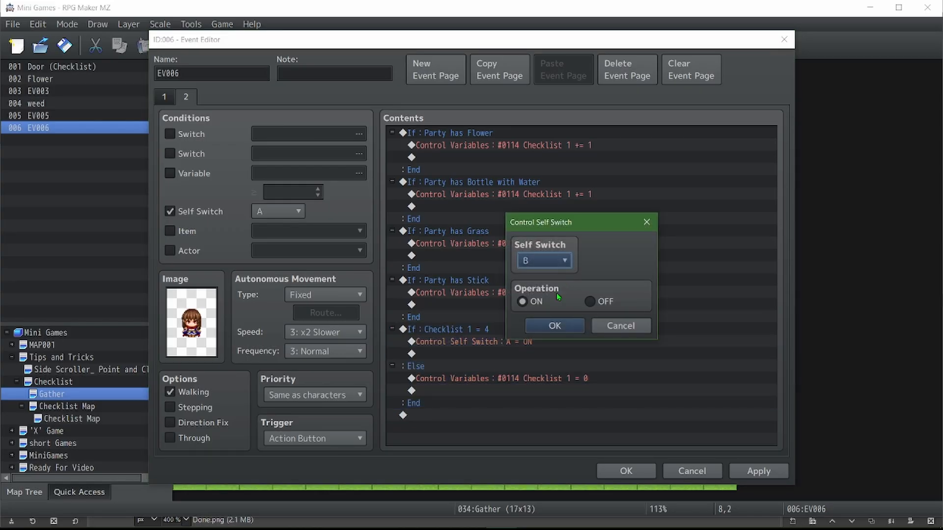
{"action": "left_click", "coordinate": [556, 325]}
{"action": "left_click", "coordinate": [530, 379]}
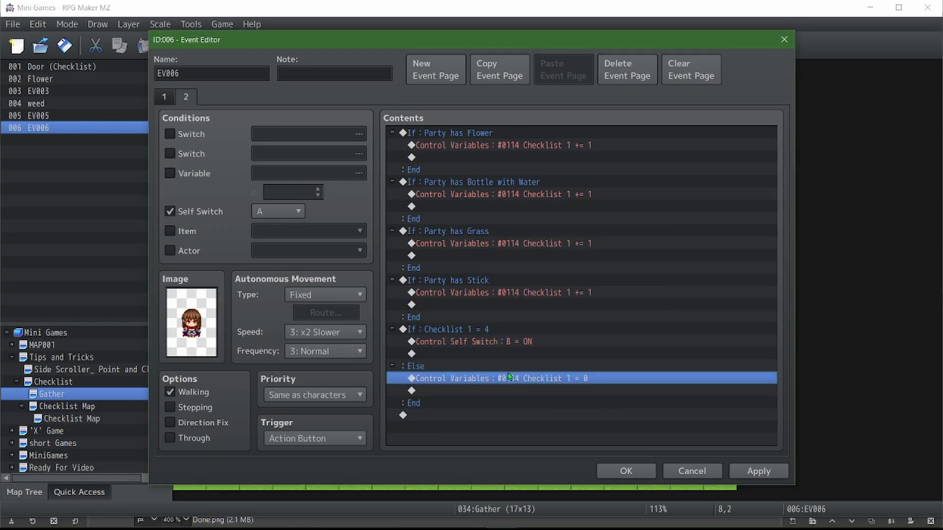
{"action": "double_click", "coordinate": [510, 379]}
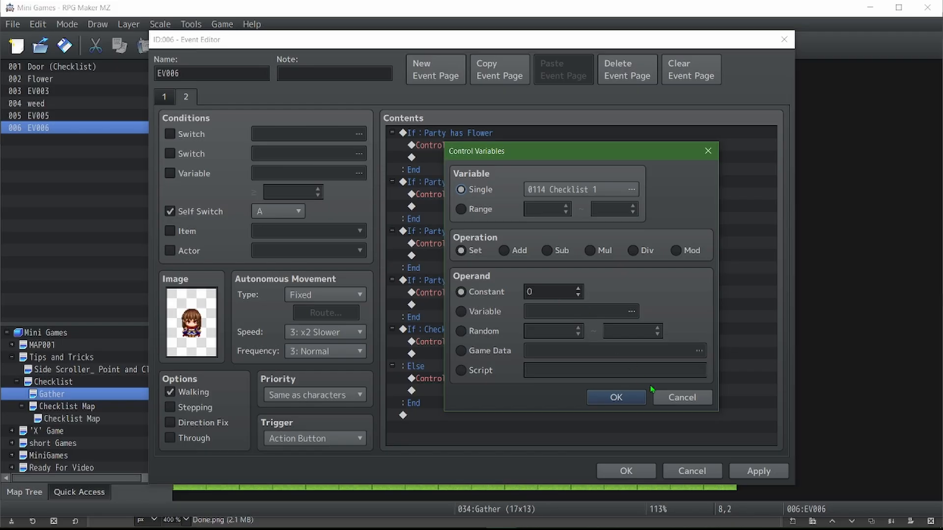
{"action": "left_click", "coordinate": [682, 397]}
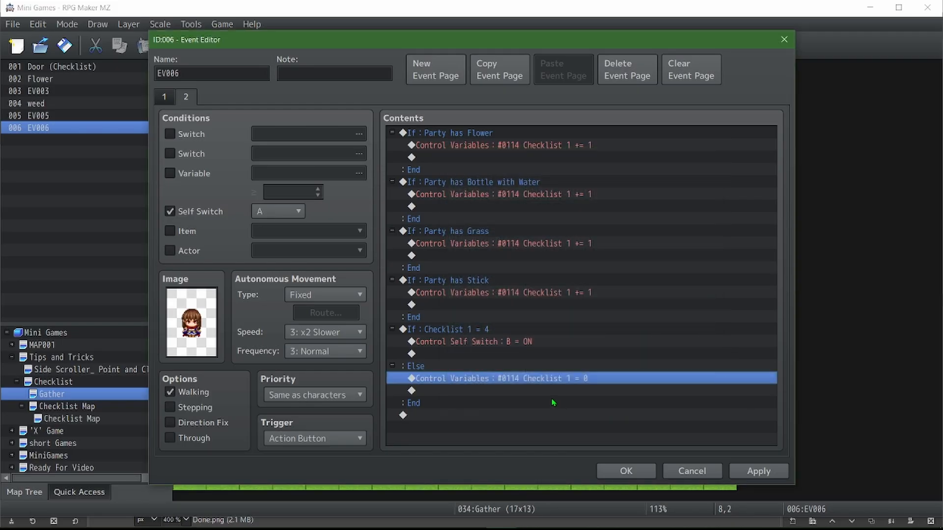
Add a command turning Self Switch C ON at the end of the Else branch on page 2
{"action": "left_click", "coordinate": [533, 395]}
{"action": "double_click", "coordinate": [533, 390]}
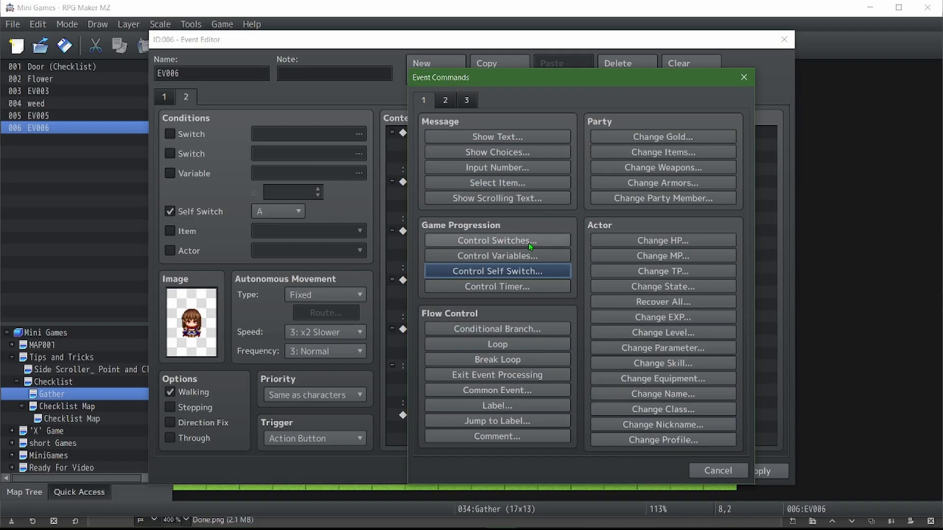
{"action": "left_click", "coordinate": [526, 272]}
{"action": "scroll", "coordinate": [540, 266], "scroll_direction": "down", "scroll_amount": 1}
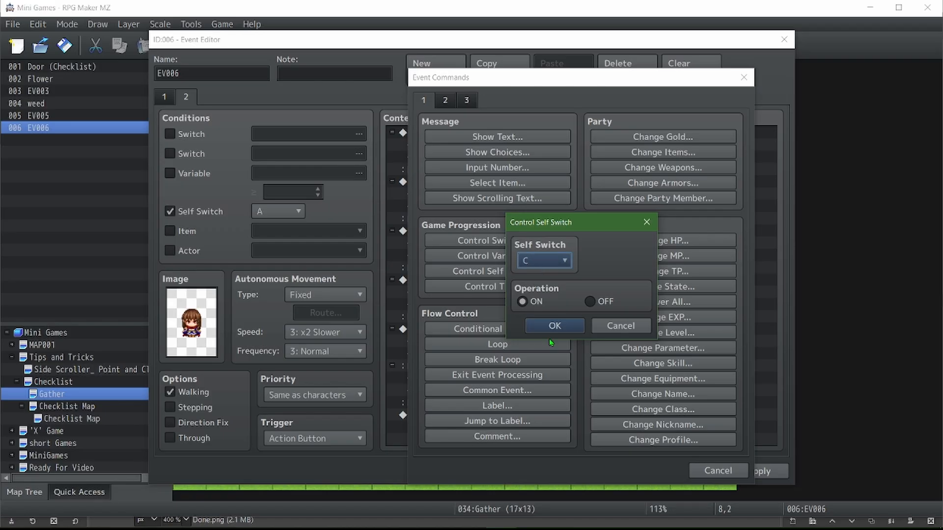
{"action": "left_click", "coordinate": [554, 326]}
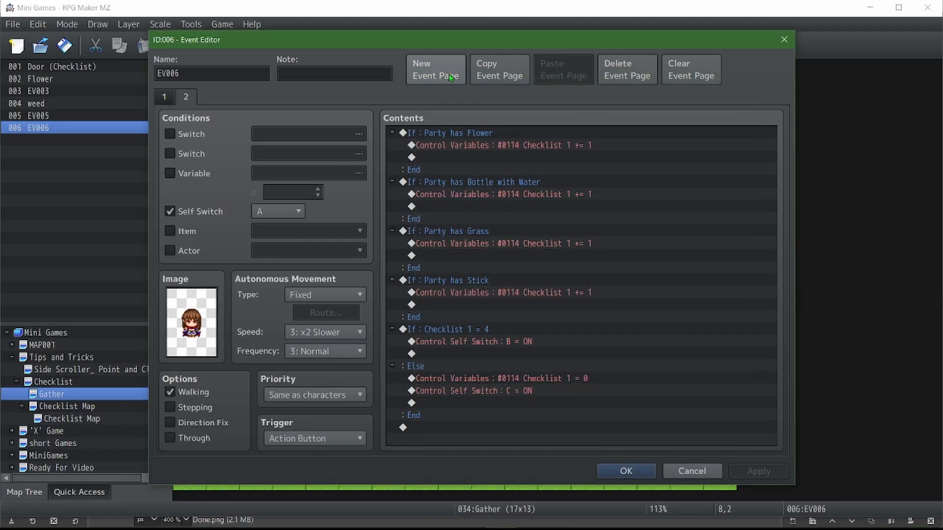
Copy event page 1 and paste it twice after page 2 as pages 3 and 4
{"action": "left_click", "coordinate": [176, 101]}
{"action": "key", "text": "ctrl+c"}
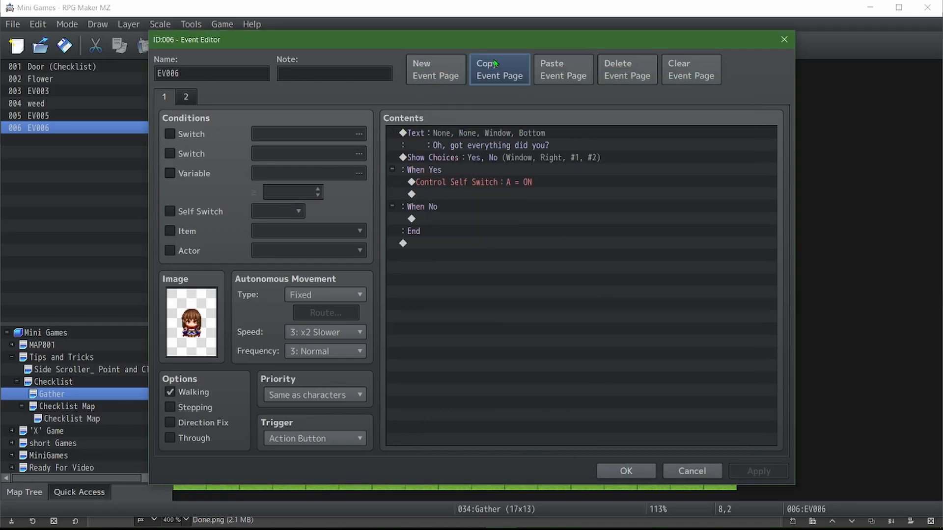
{"action": "left_click", "coordinate": [186, 98]}
{"action": "double_click", "coordinate": [564, 69]}
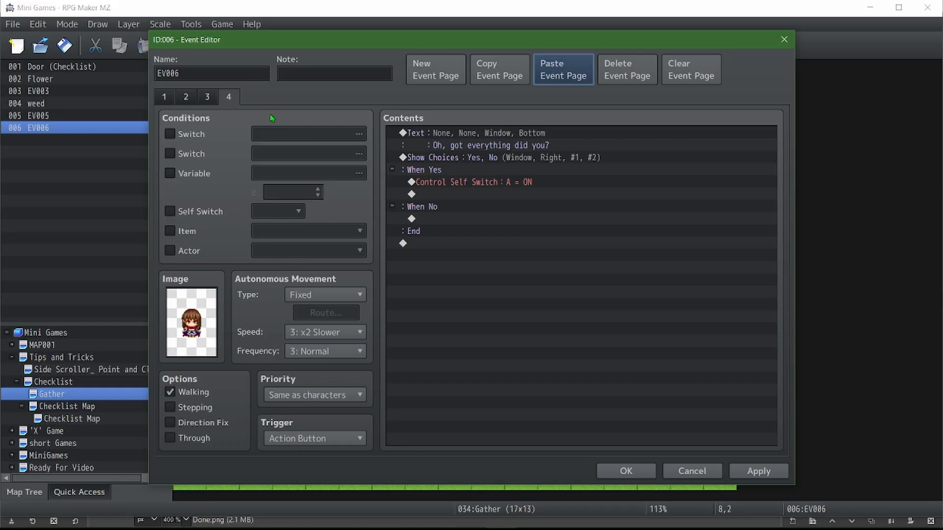
Enable the self switch condition on the two pasted pages, using B for page 3 and C for page 4
{"action": "left_click", "coordinate": [188, 100]}
{"action": "left_click", "coordinate": [206, 99]}
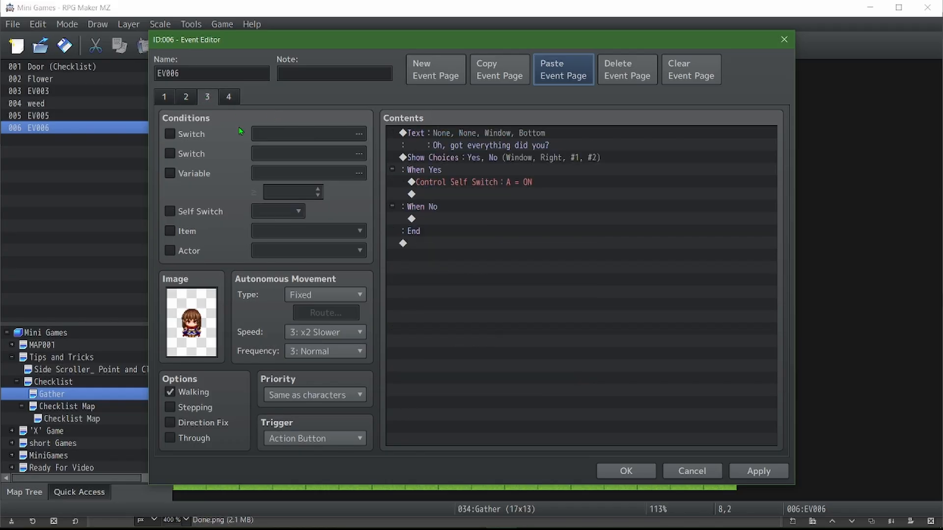
{"action": "left_click", "coordinate": [196, 210]}
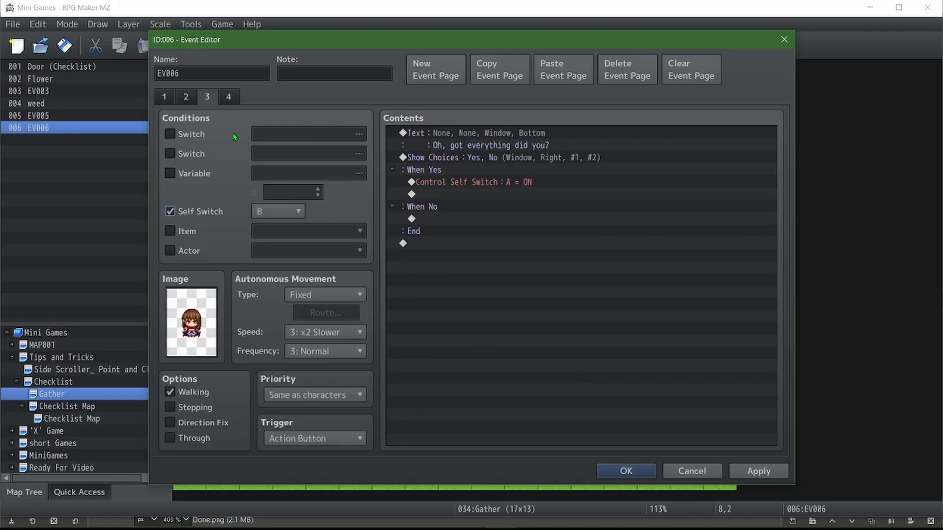
{"action": "left_click", "coordinate": [227, 101]}
{"action": "scroll", "coordinate": [279, 217], "scroll_direction": "down", "scroll_amount": 1}
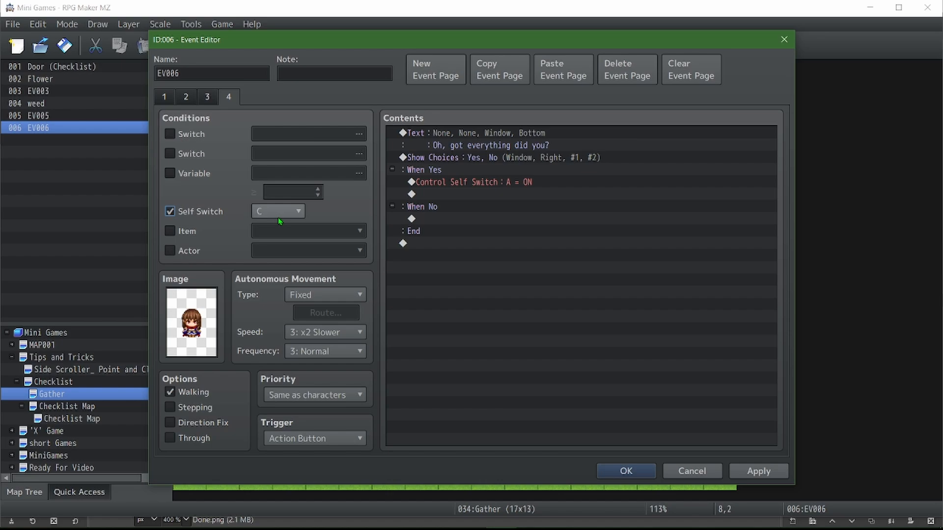
Change the message on page 4 to "Looks like you're still missing something."
{"action": "double_click", "coordinate": [513, 135]}
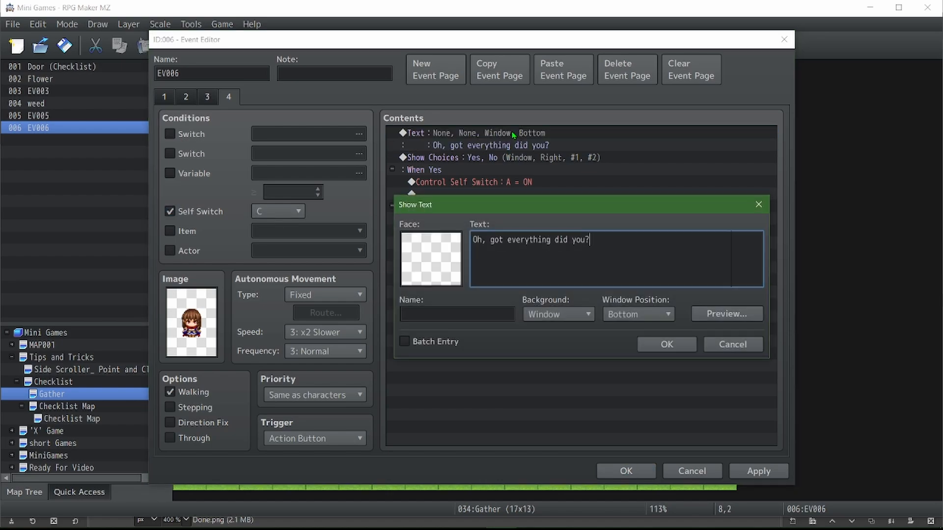
{"action": "key", "text": "ctrl+a"}
{"action": "type", "text": "Loo"}
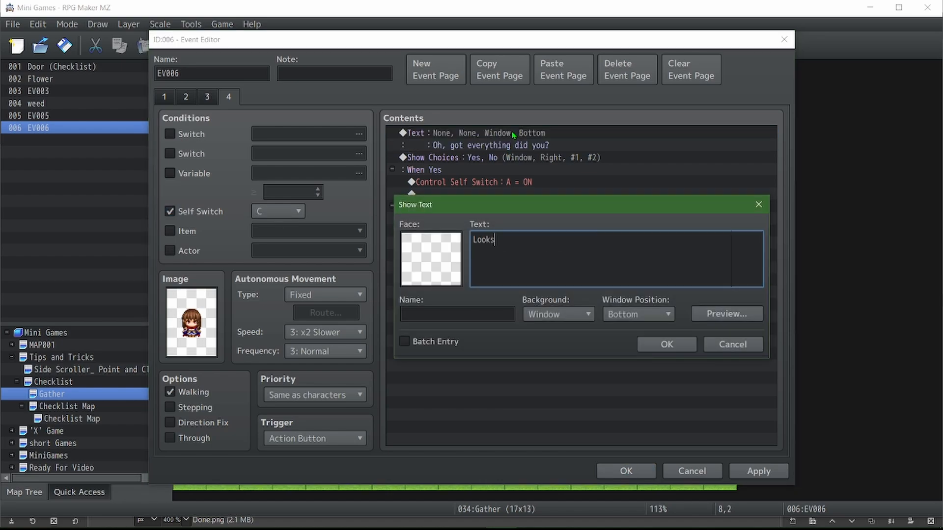
{"action": "type", "text": "ks like y"}
{"action": "key", "text": "BackSpace"}
{"action": "type", "text": "you're still missing somehting."}
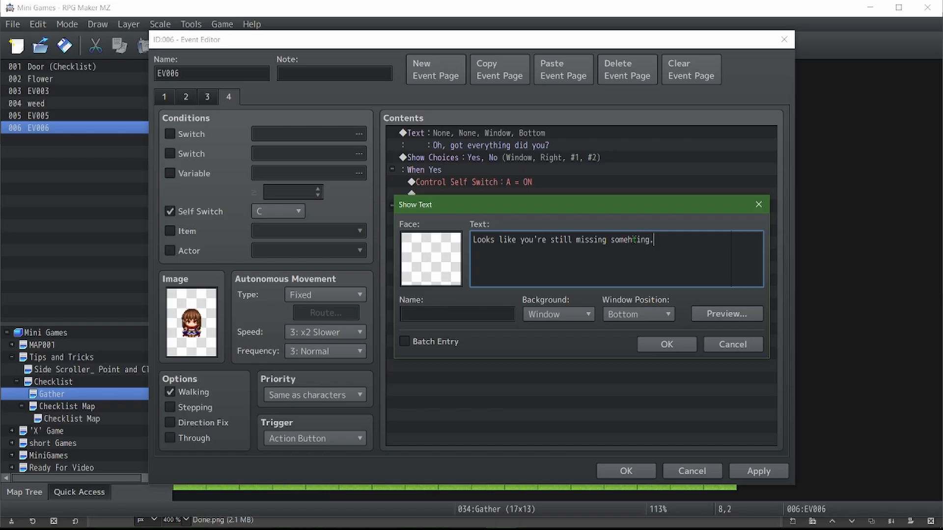
{"action": "key", "text": "BackSpace"}
{"action": "key", "text": "BackSpace"}
{"action": "key", "text": "BackSpace"}
{"action": "key", "text": "BackSpace"}
{"action": "key", "text": "BackSpace"}
{"action": "key", "text": "BackSpace"}
{"action": "type", "text": "thing."}
{"action": "left_click", "coordinate": [674, 351]}
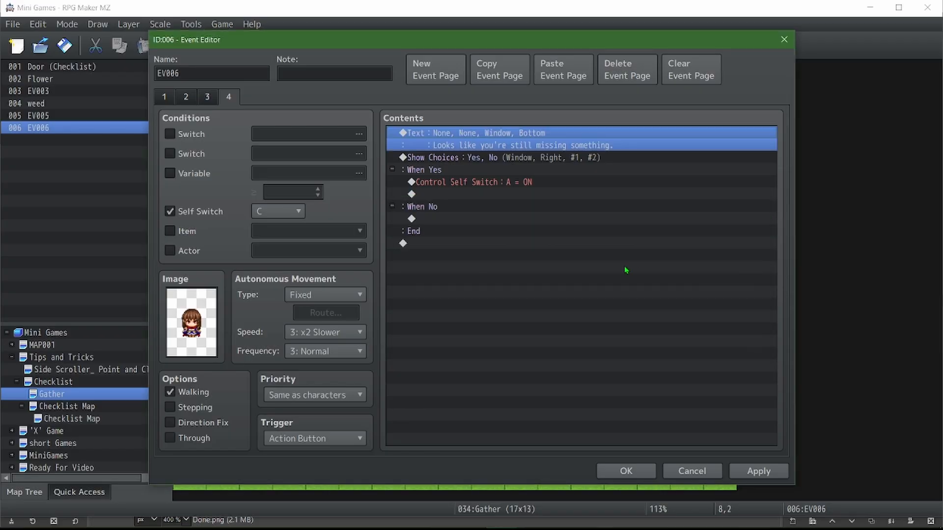
Set the Yes branch's self switch command on page 4 to A = OFF and duplicate it as B = OFF
{"action": "double_click", "coordinate": [502, 182]}
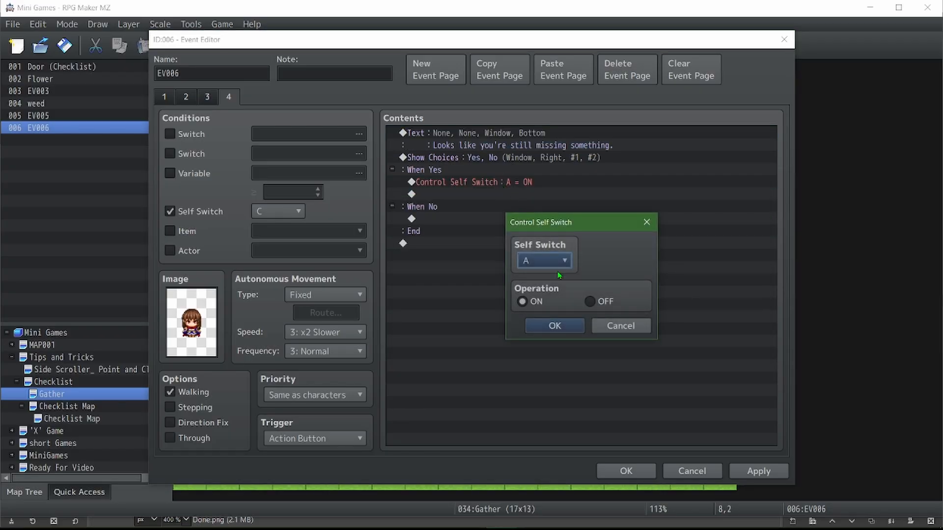
{"action": "left_click", "coordinate": [590, 302]}
{"action": "left_click", "coordinate": [554, 326]}
{"action": "key", "text": "ctrl+c"}
{"action": "key", "text": "ctrl+v"}
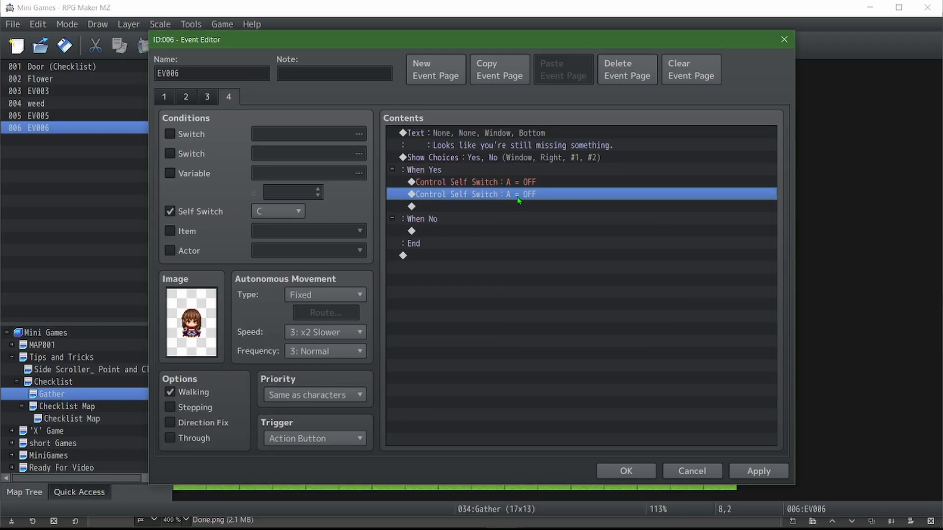
{"action": "double_click", "coordinate": [520, 195]}
{"action": "scroll", "coordinate": [554, 263], "scroll_direction": "down", "scroll_amount": 1}
{"action": "left_click", "coordinate": [555, 325]}
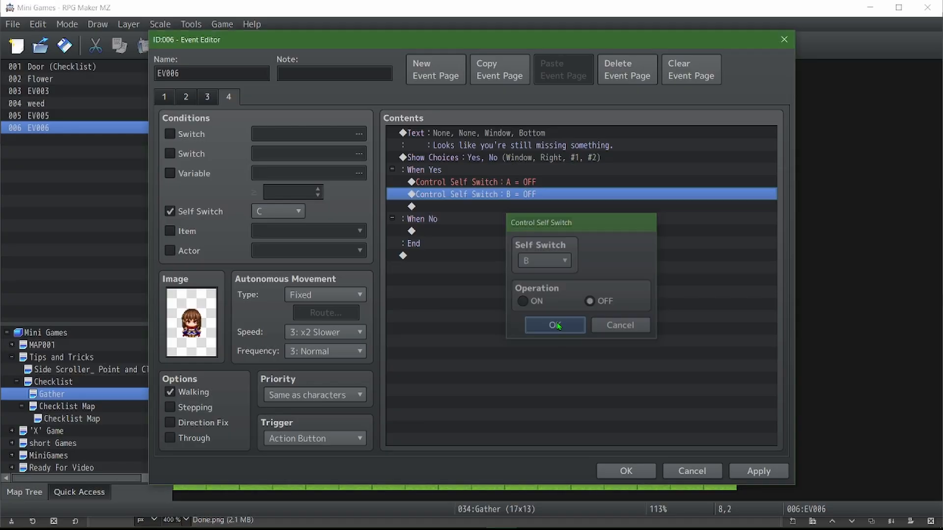
Duplicate the B = OFF command, change the copy to Self Switch C = OFF, and apply the event changes
{"action": "key", "text": "ctrl+c"}
{"action": "key", "text": "ctrl+v"}
{"action": "double_click", "coordinate": [521, 206]}
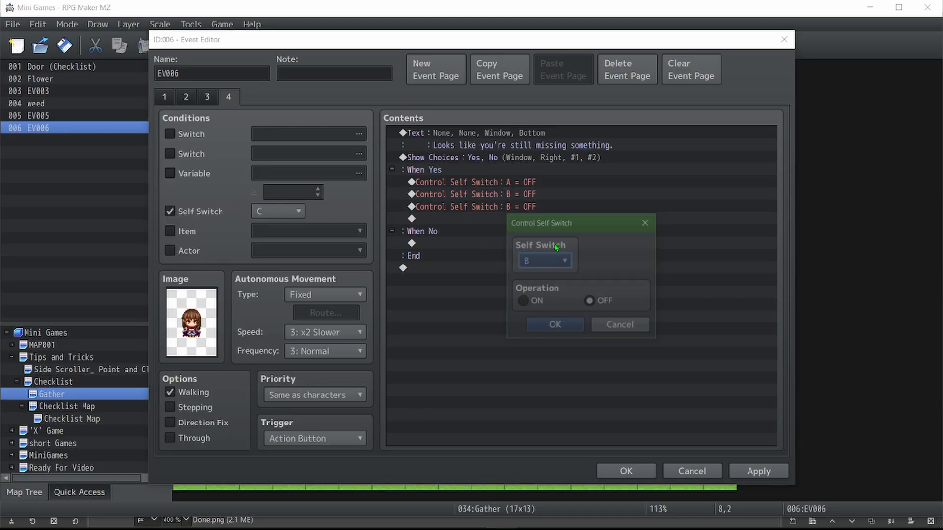
{"action": "scroll", "coordinate": [544, 260], "scroll_direction": "down", "scroll_amount": 1}
{"action": "left_click", "coordinate": [553, 326]}
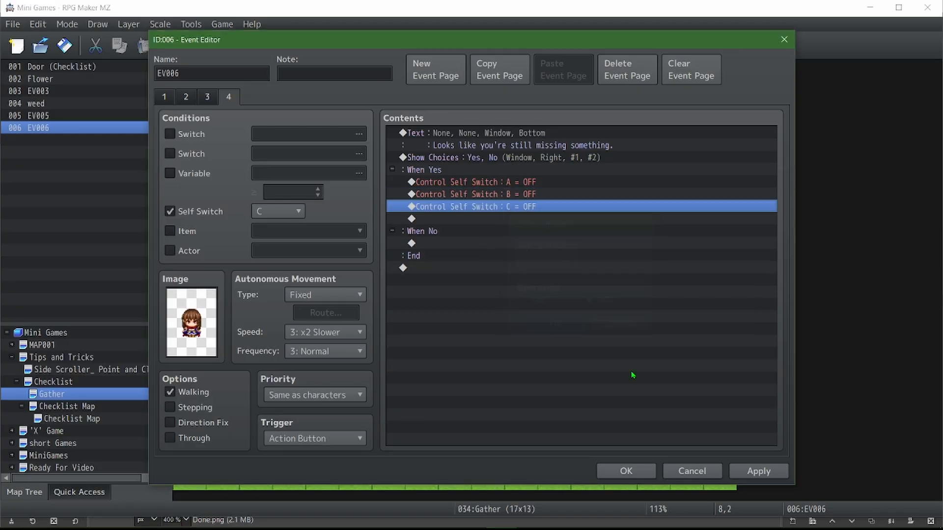
{"action": "left_click", "coordinate": [769, 467]}
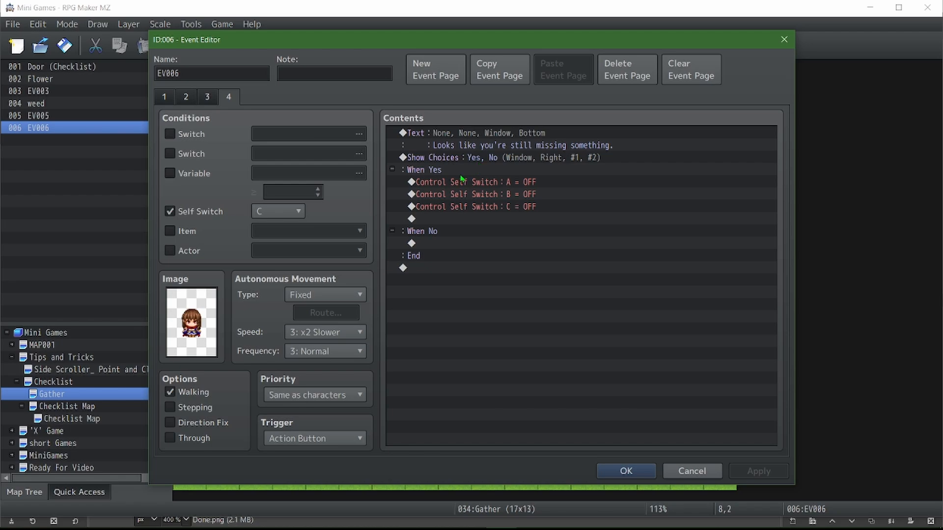
Move the three self switch OFF commands below the Show Choices block on page 4 and delete that block
{"action": "left_click_drag", "start_coordinate": [461, 182], "coordinate": [464, 212]}
{"action": "key", "text": "ctrl+x"}
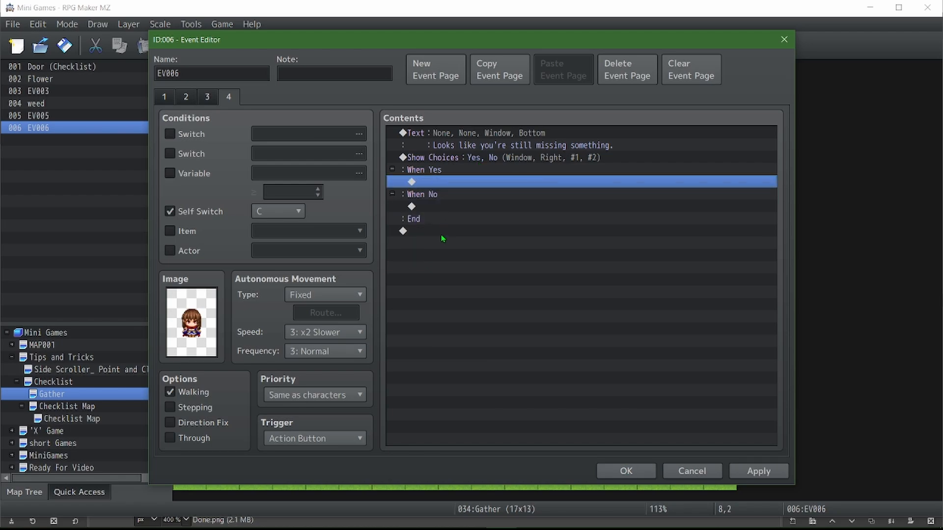
{"action": "left_click", "coordinate": [442, 235]}
{"action": "key", "text": "ctrl+v"}
{"action": "left_click", "coordinate": [475, 163]}
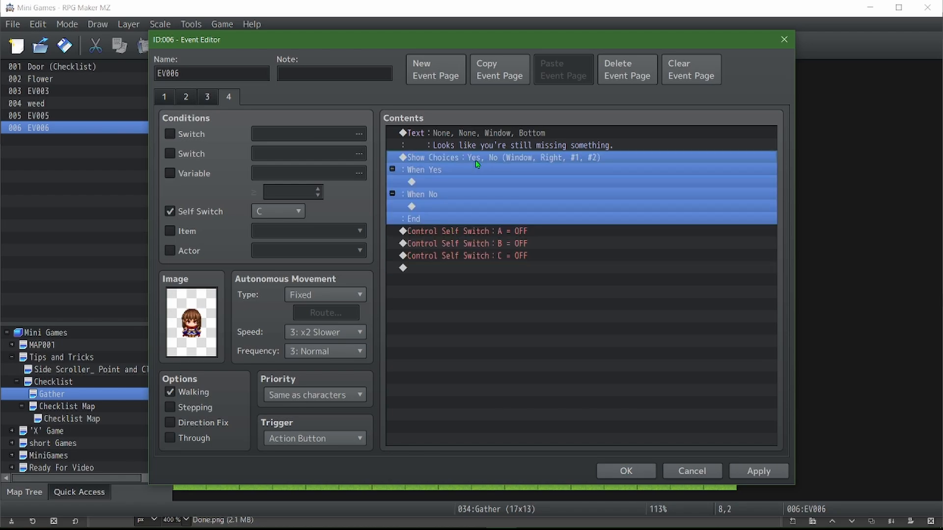
{"action": "key", "text": "Delete"}
Change the message on page 3 to "Yay, I'll take those off your hands!" and delete its Show Choices block
{"action": "left_click", "coordinate": [211, 101]}
{"action": "key", "text": "Return"}
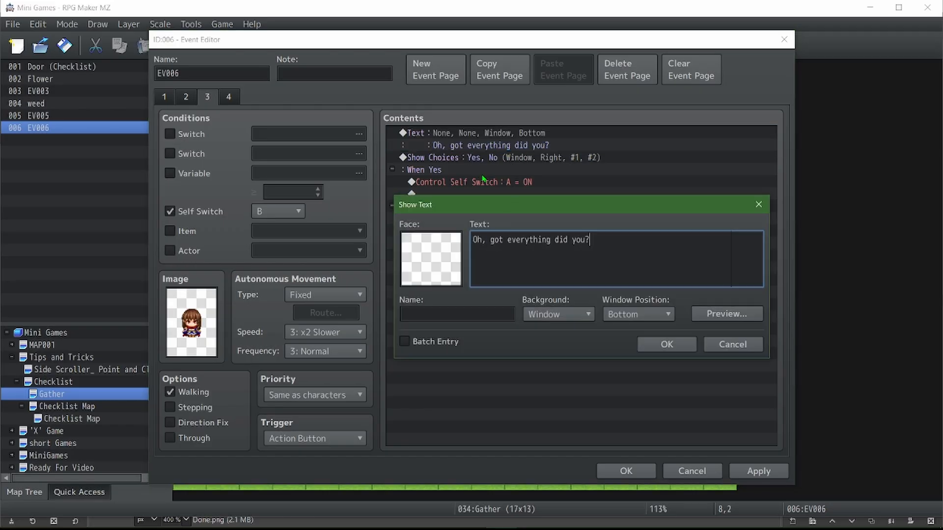
{"action": "type", "text": "Yay'"}
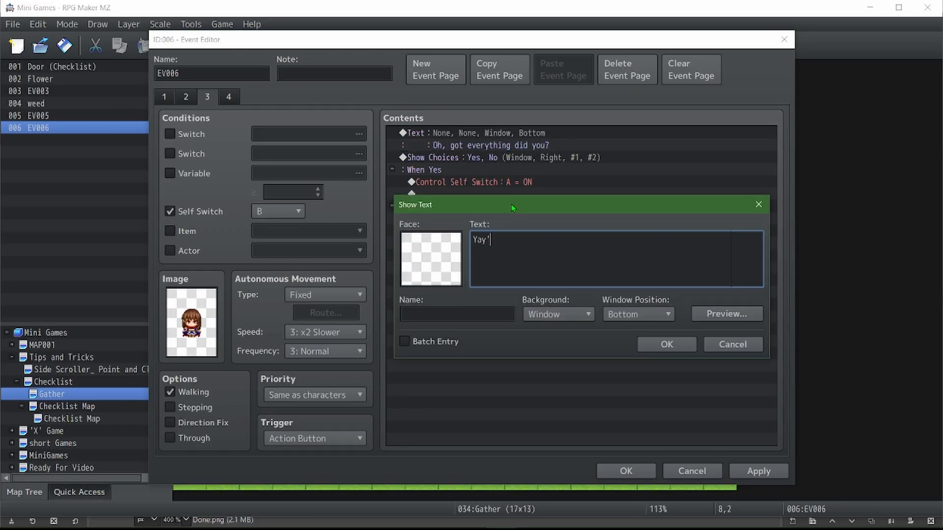
{"action": "type", "text": " I'll take those off your hands!"}
{"action": "left_click", "coordinate": [668, 345]}
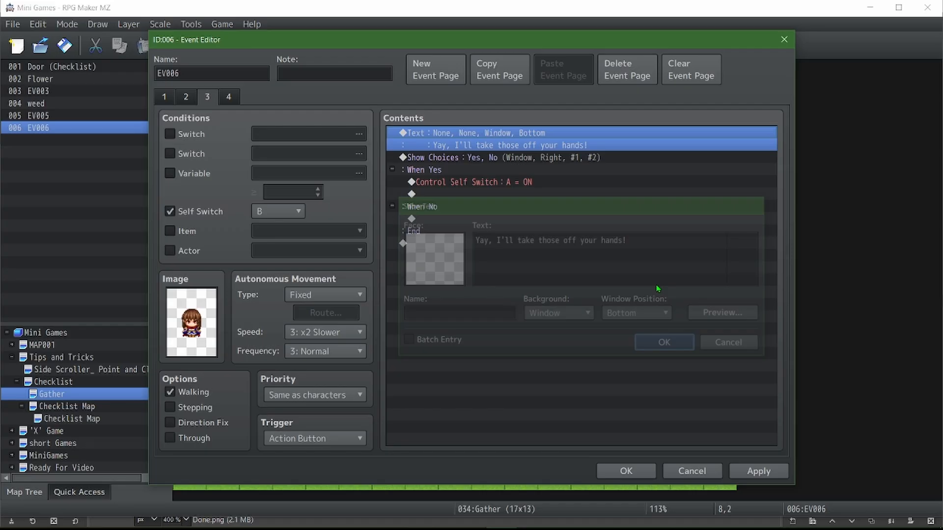
{"action": "left_click", "coordinate": [540, 165]}
{"action": "key", "text": "Delete"}
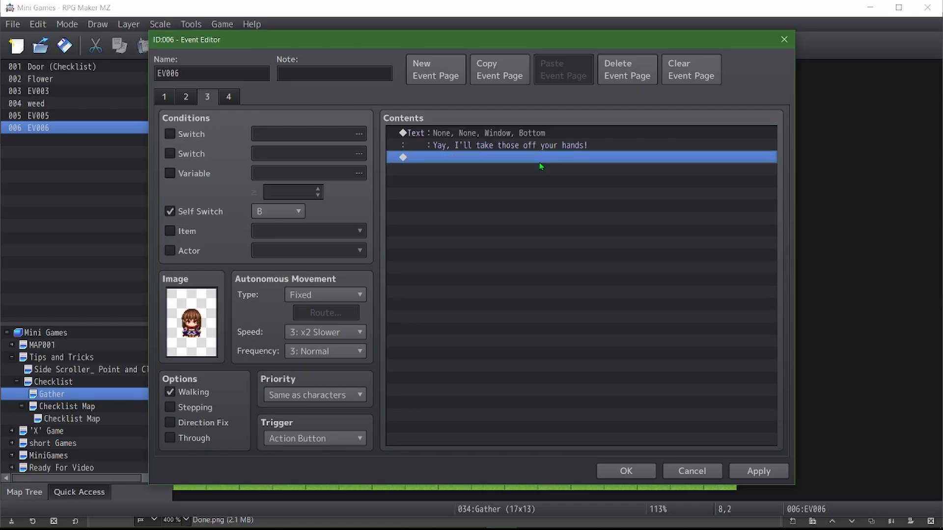
Add a Change Items command below the page 3 message that decreases item 0086 Flower by 1
{"action": "double_click", "coordinate": [542, 157]}
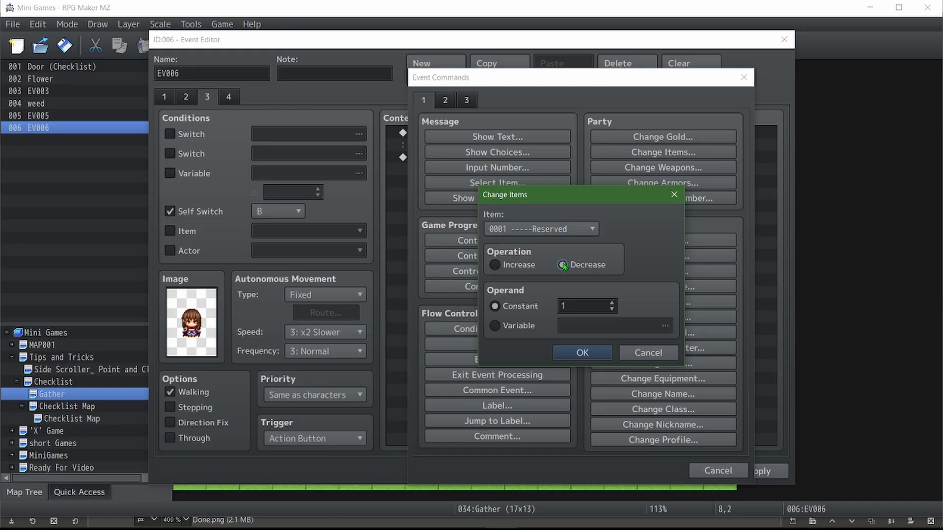
{"action": "left_click", "coordinate": [559, 230]}
{"action": "scroll", "coordinate": [562, 237], "scroll_direction": "down", "scroll_amount": 1}
{"action": "left_click_drag", "start_coordinate": [613, 269], "coordinate": [614, 505]}
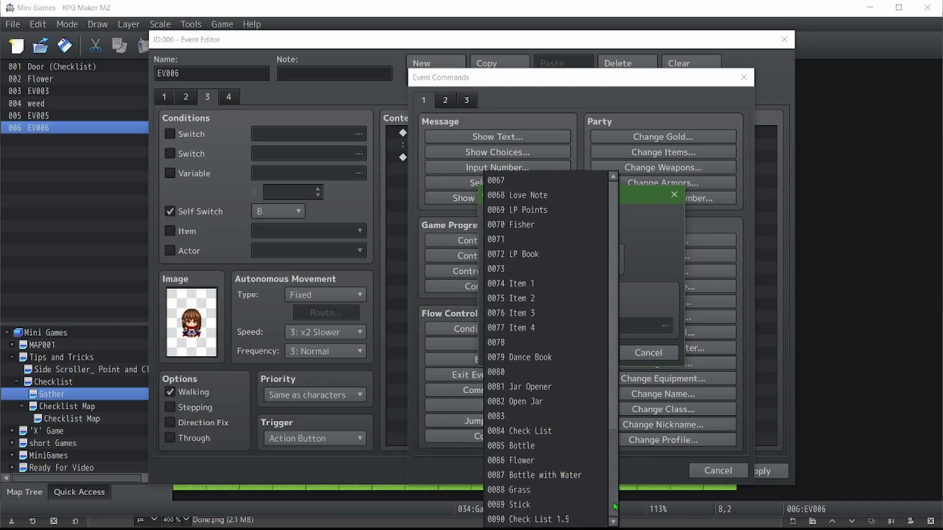
{"action": "left_click", "coordinate": [548, 462]}
{"action": "left_click", "coordinate": [588, 352]}
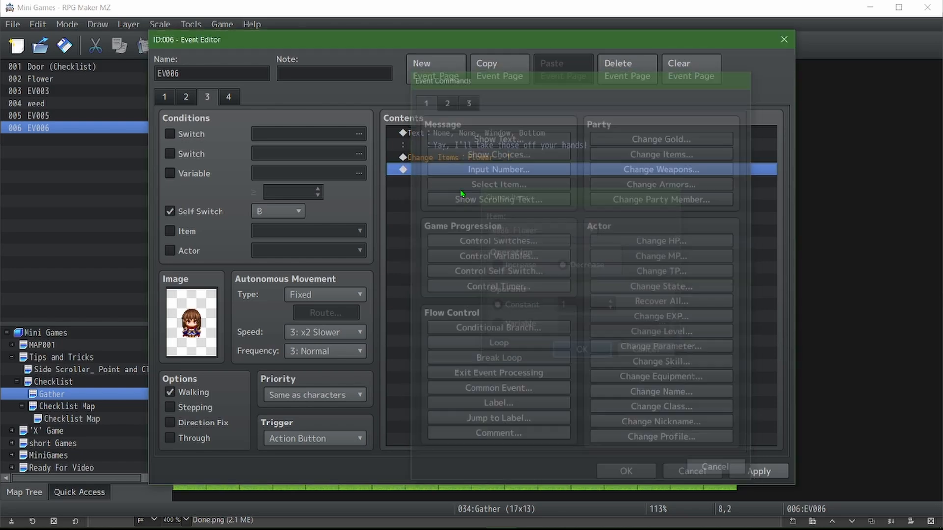
Duplicate the Flower removal command three times and change the second one to Bottle with Water
{"action": "key", "text": "ctrl+c"}
{"action": "key", "text": "ctrl+v"}
{"action": "key", "text": "ctrl+v"}
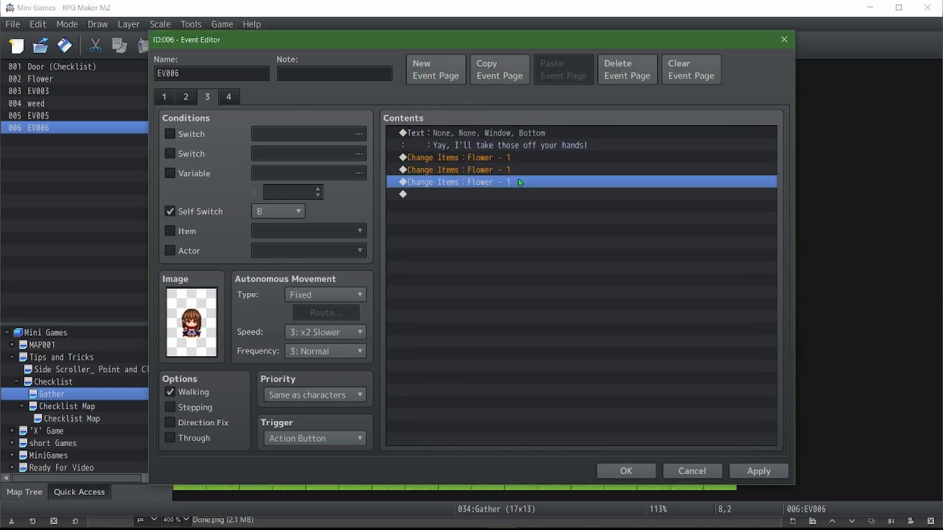
{"action": "key", "text": "ctrl+v"}
{"action": "double_click", "coordinate": [513, 173]}
{"action": "scroll", "coordinate": [522, 230], "scroll_direction": "down", "scroll_amount": 1}
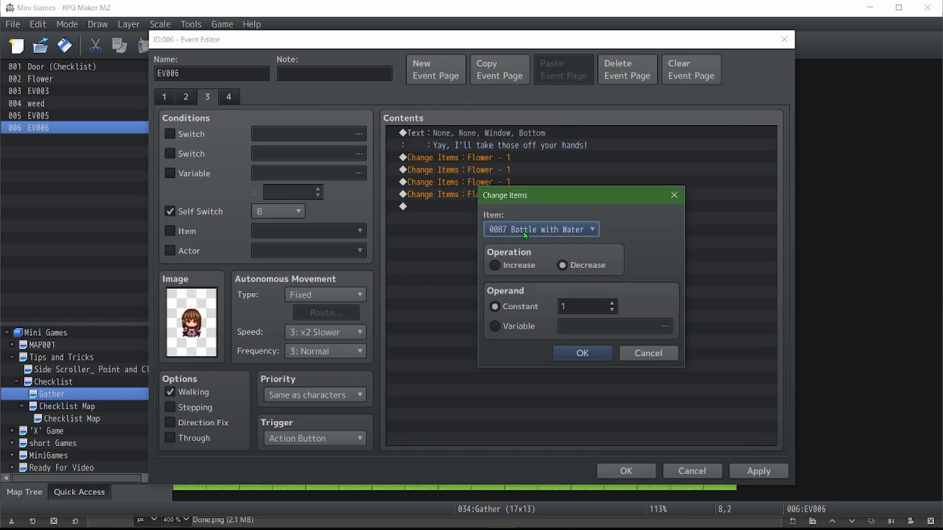
{"action": "left_click", "coordinate": [579, 352]}
Change the third Change Items command to remove Grass
{"action": "double_click", "coordinate": [530, 182]}
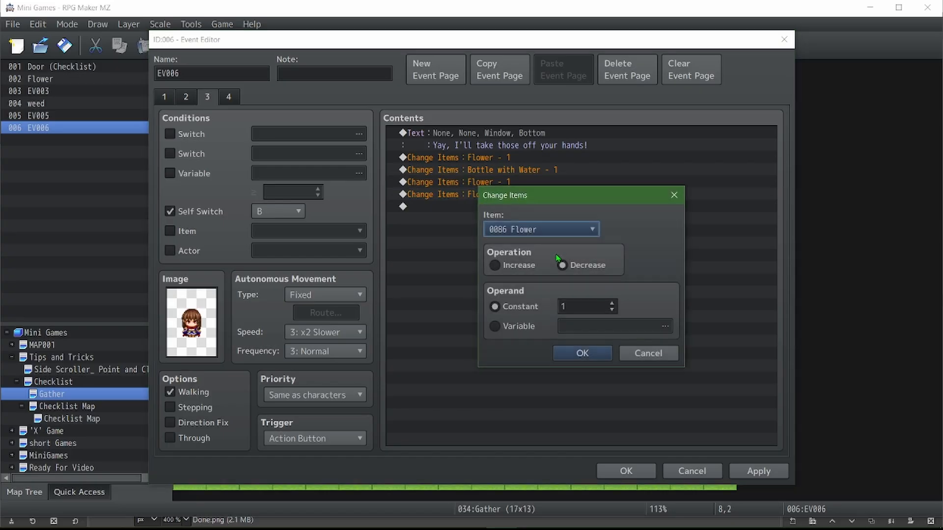
{"action": "scroll", "coordinate": [553, 238], "scroll_direction": "down", "scroll_amount": 1}
{"action": "left_click", "coordinate": [579, 352]}
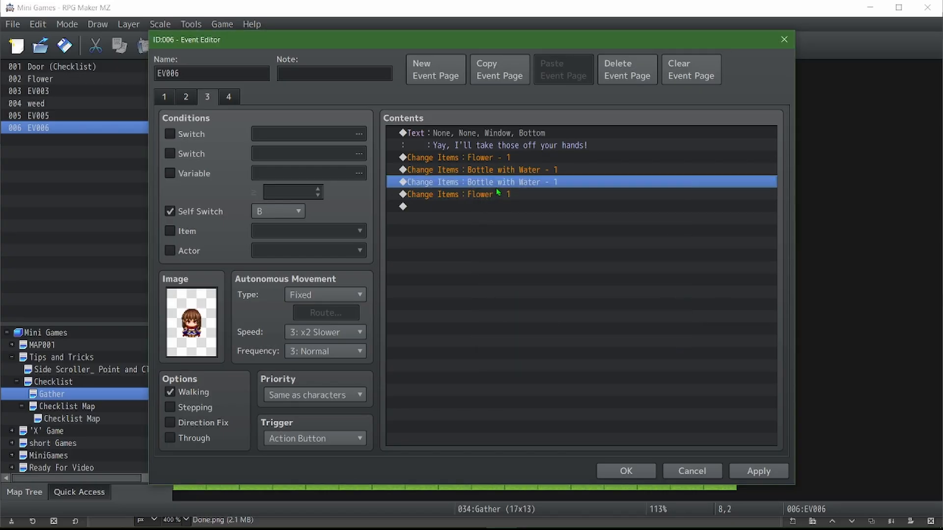
{"action": "double_click", "coordinate": [498, 183]}
{"action": "scroll", "coordinate": [548, 238], "scroll_direction": "down", "scroll_amount": 1}
{"action": "left_click", "coordinate": [579, 352]}
Change the fourth Change Items command to remove Stick
{"action": "left_click", "coordinate": [499, 196]}
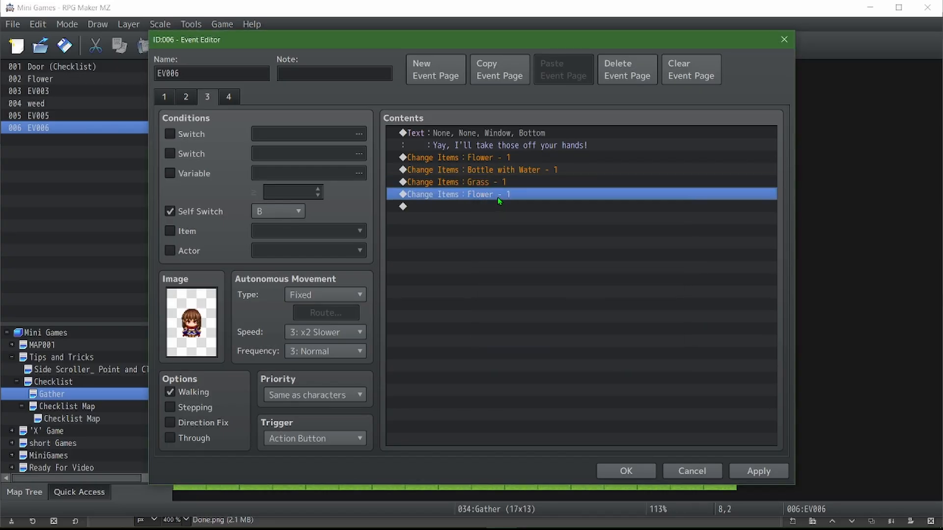
{"action": "double_click", "coordinate": [499, 196]}
{"action": "scroll", "coordinate": [520, 229], "scroll_direction": "down", "scroll_amount": 2}
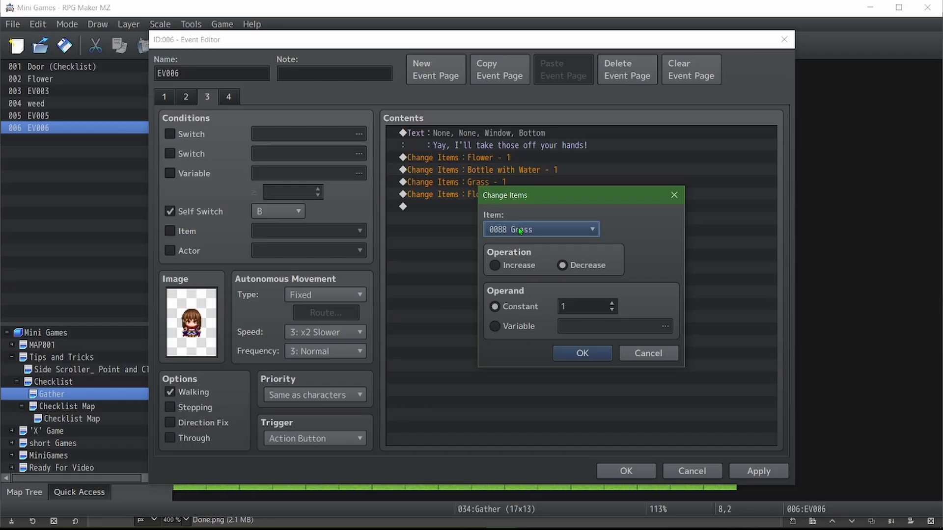
{"action": "scroll", "coordinate": [520, 231], "scroll_direction": "down", "scroll_amount": 1}
{"action": "left_click", "coordinate": [583, 353]}
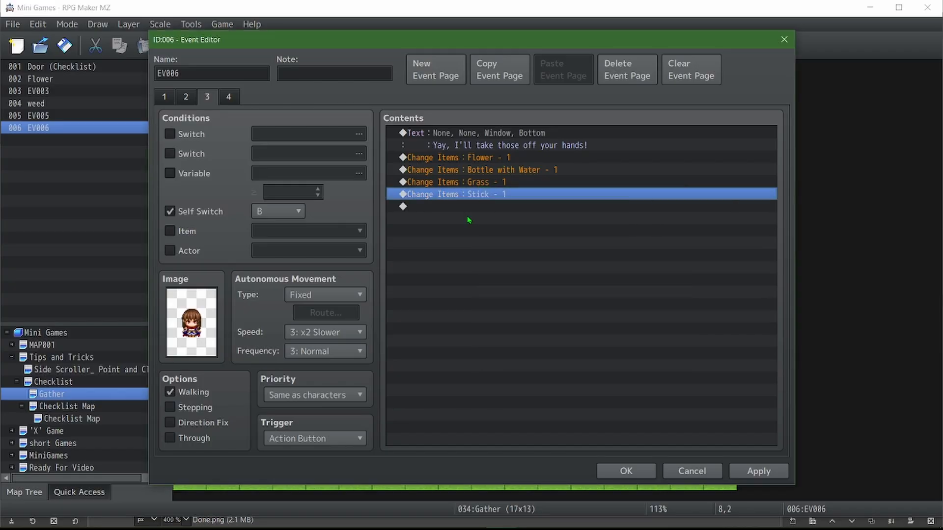
Add a message below the Stick removal reading "I have my own bottle, so here, you can have this back!"
{"action": "left_click", "coordinate": [468, 218]}
{"action": "double_click", "coordinate": [468, 218]}
{"action": "left_click", "coordinate": [455, 140]}
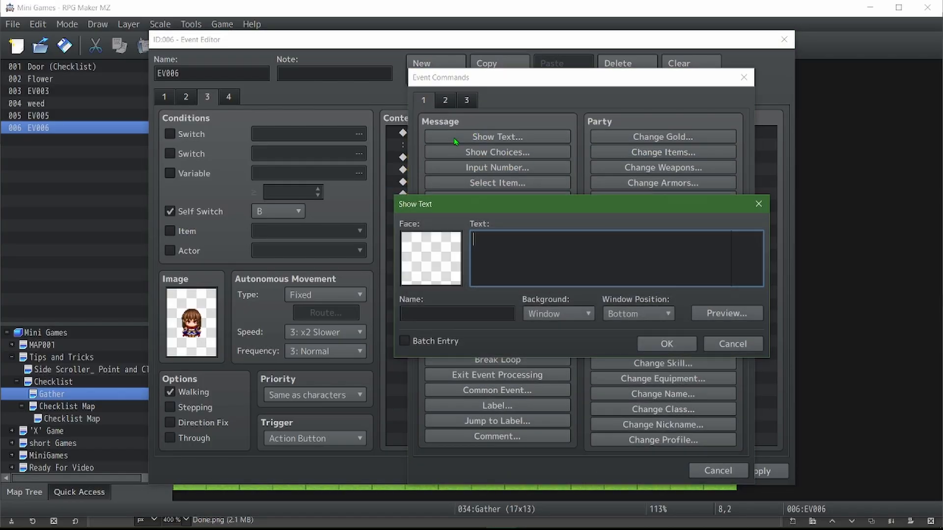
{"action": "type", "text": "I have my own bottle, so here"}
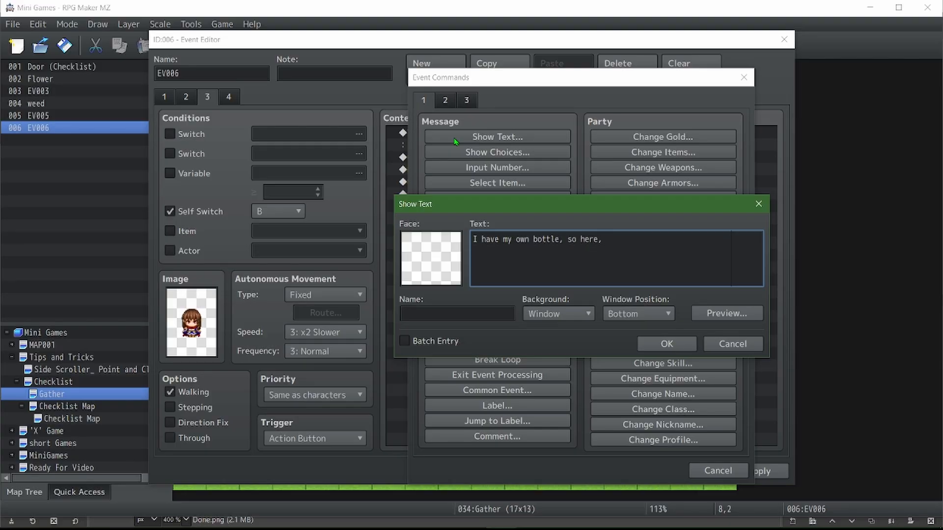
{"action": "type", "text": ", you can have this back!"}
{"action": "left_click", "coordinate": [679, 346]}
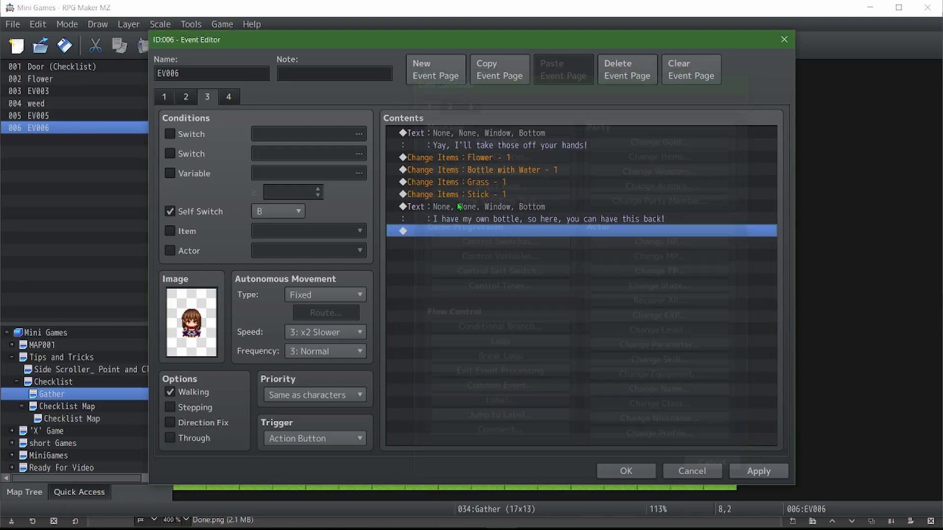
Add a Change Items command below the bottle message that increases item 0085 Bottle by 1
{"action": "double_click", "coordinate": [472, 231]}
{"action": "left_click", "coordinate": [663, 136]}
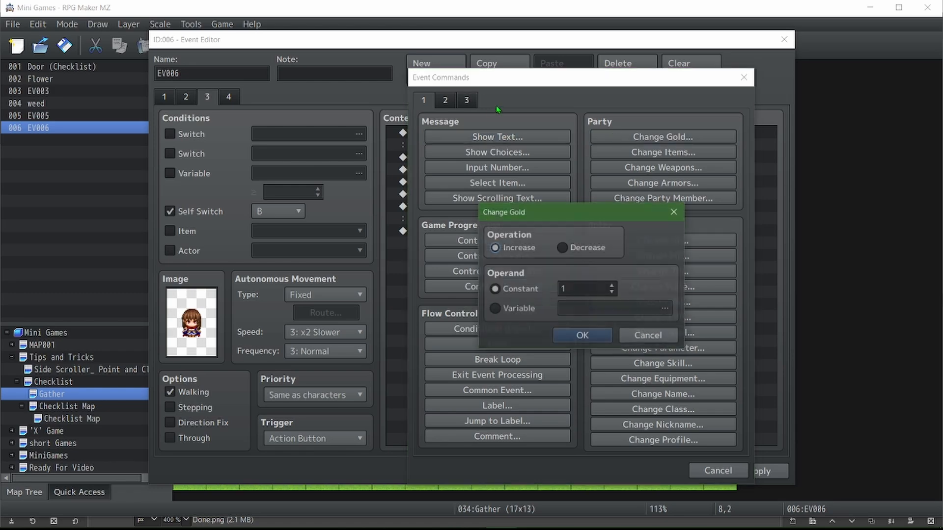
{"action": "left_click", "coordinate": [647, 334]}
{"action": "left_click", "coordinate": [662, 152]}
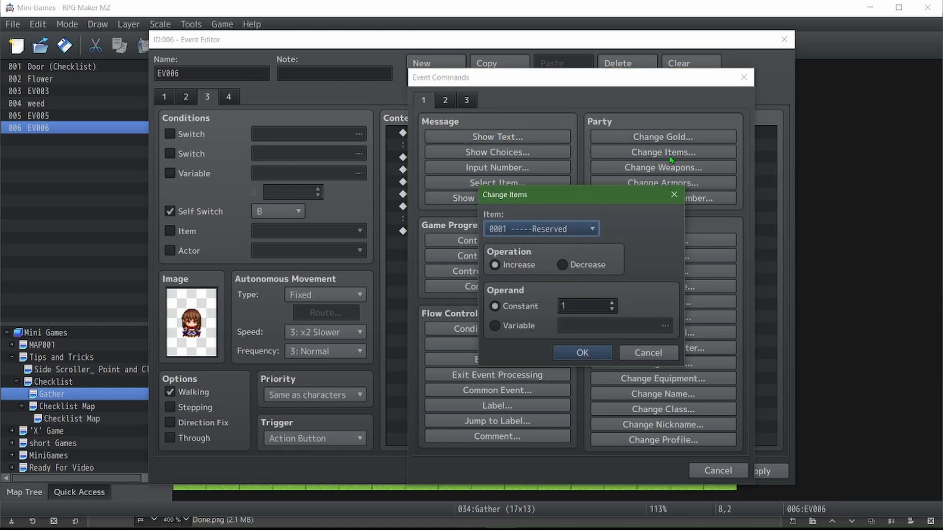
{"action": "left_click", "coordinate": [563, 237]}
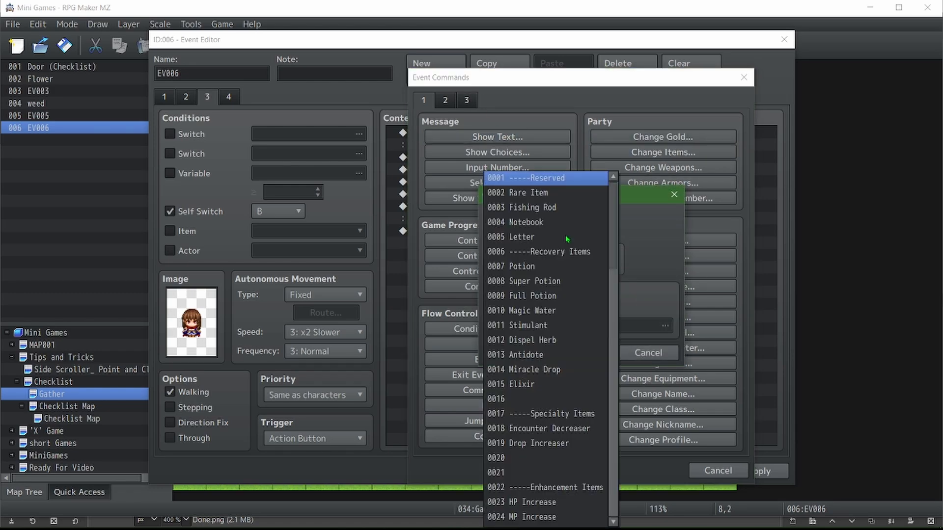
{"action": "scroll", "coordinate": [562, 238], "scroll_direction": "down", "scroll_amount": 3}
{"action": "left_click_drag", "start_coordinate": [613, 285], "coordinate": [612, 466]}
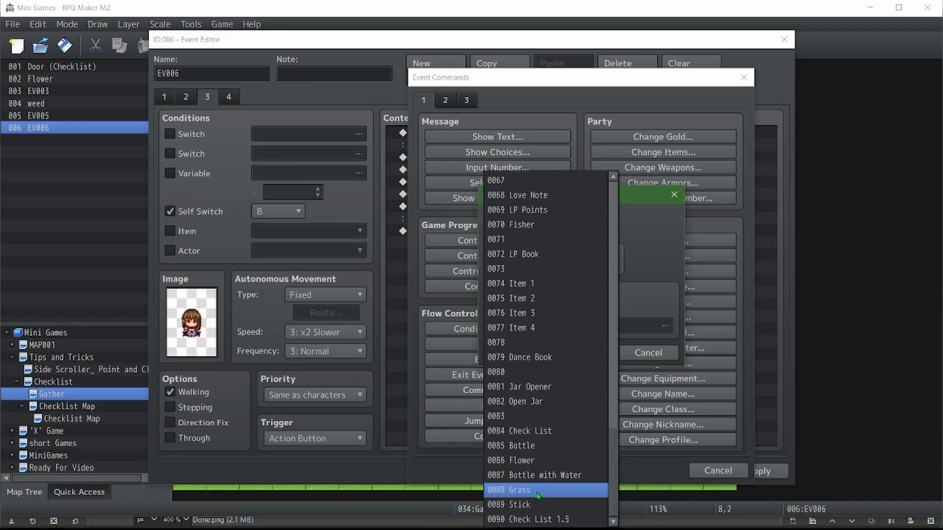
{"action": "left_click", "coordinate": [543, 447]}
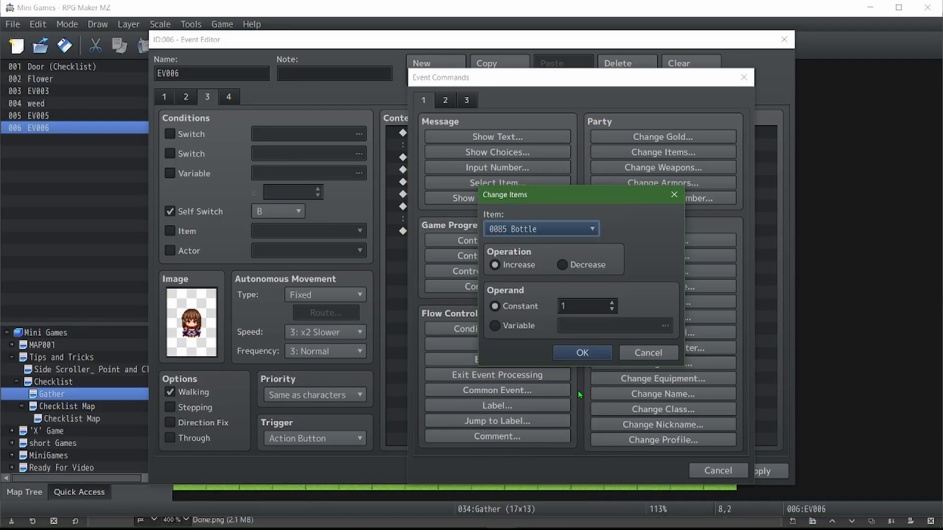
{"action": "left_click", "coordinate": [582, 352]}
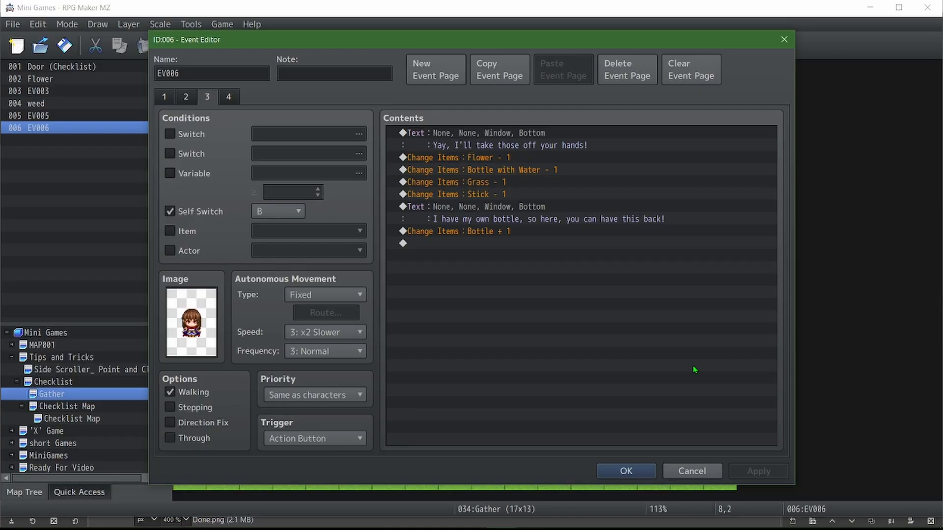
Copy the three Control Self Switch commands from event page 4 to the end of page 3, below the Bottle + 1 command
{"action": "left_click", "coordinate": [225, 98]}
{"action": "left_click", "coordinate": [474, 159]}
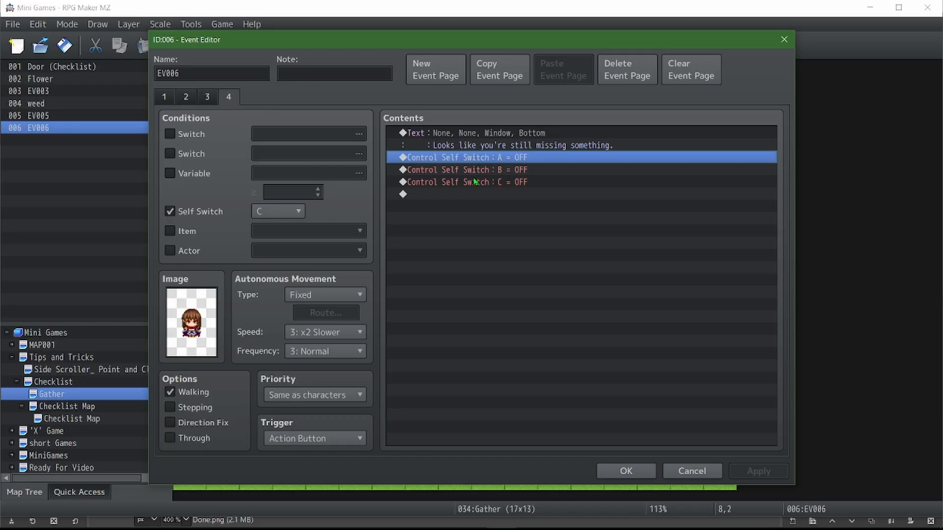
{"action": "left_click", "coordinate": [475, 182], "text": "shift"}
{"action": "left_click", "coordinate": [207, 97]}
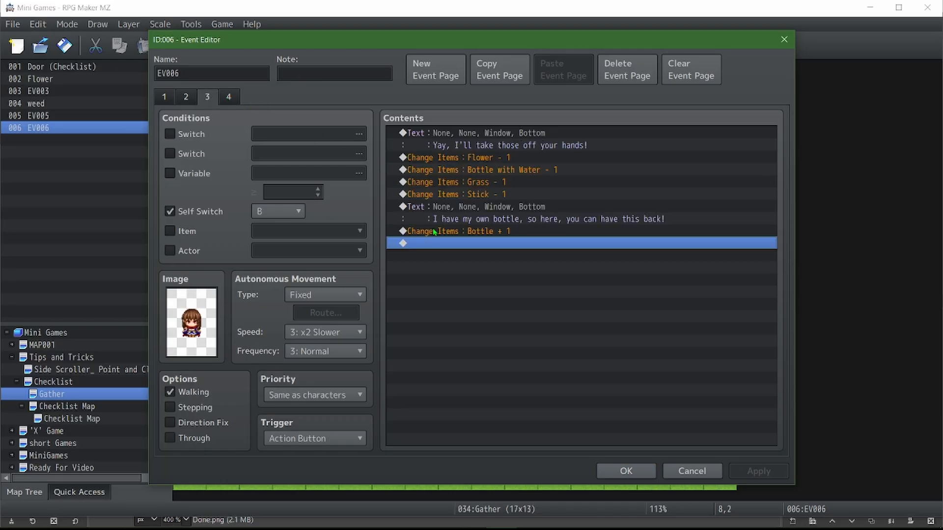
{"action": "key", "text": "ctrl+v"}
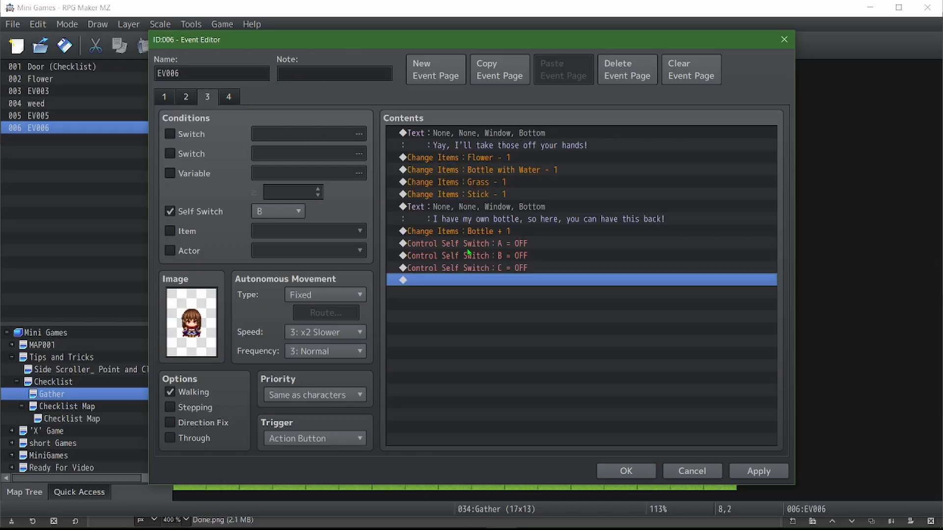
Delete the pasted A and B self switch commands on page 3 and change the remaining one to turn Self Switch D ON
{"action": "left_click", "coordinate": [467, 249]}
{"action": "key", "text": "Delete"}
{"action": "key", "text": "Delete"}
{"action": "double_click", "coordinate": [468, 250]}
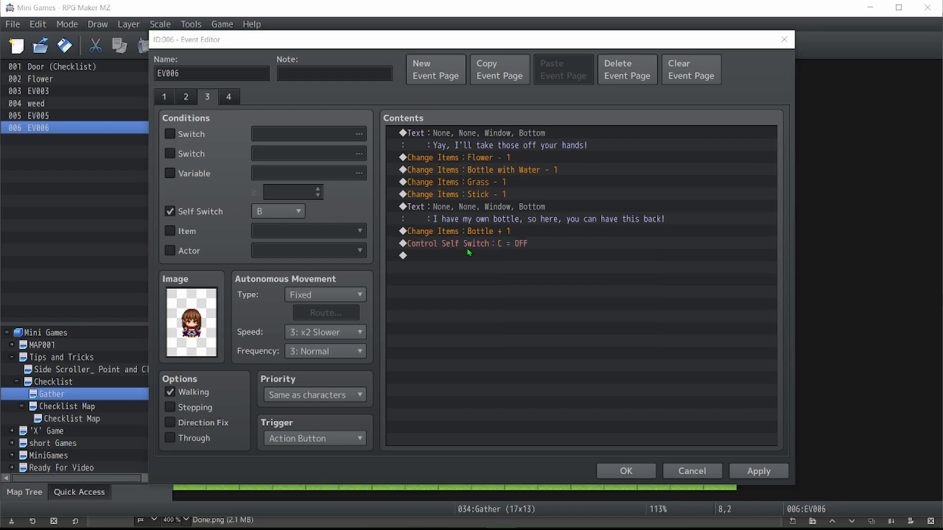
{"action": "scroll", "coordinate": [538, 262], "scroll_direction": "down", "scroll_amount": 1}
{"action": "left_click", "coordinate": [522, 301]}
{"action": "left_click", "coordinate": [554, 326]}
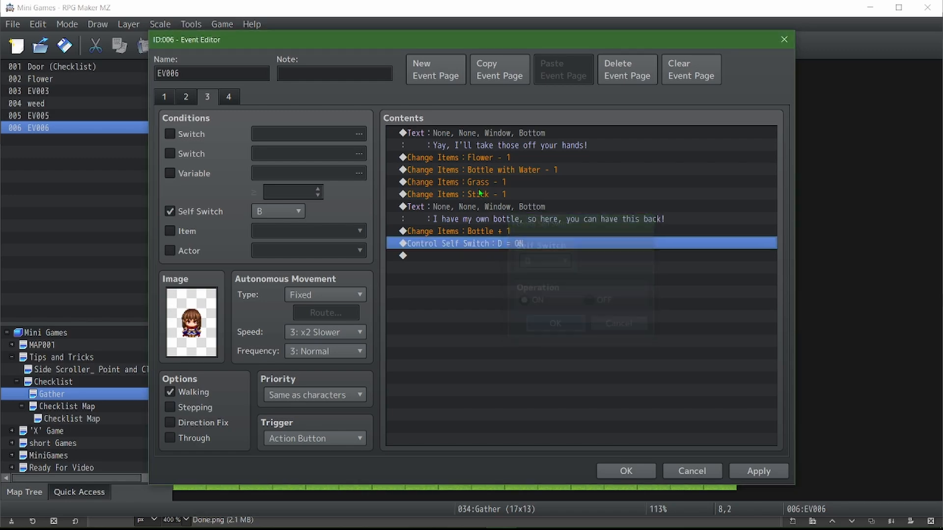
Add a new event page conditioned on Self Switch D, with the same Actor1 character image and priority Same as characters
{"action": "left_click", "coordinate": [435, 69]}
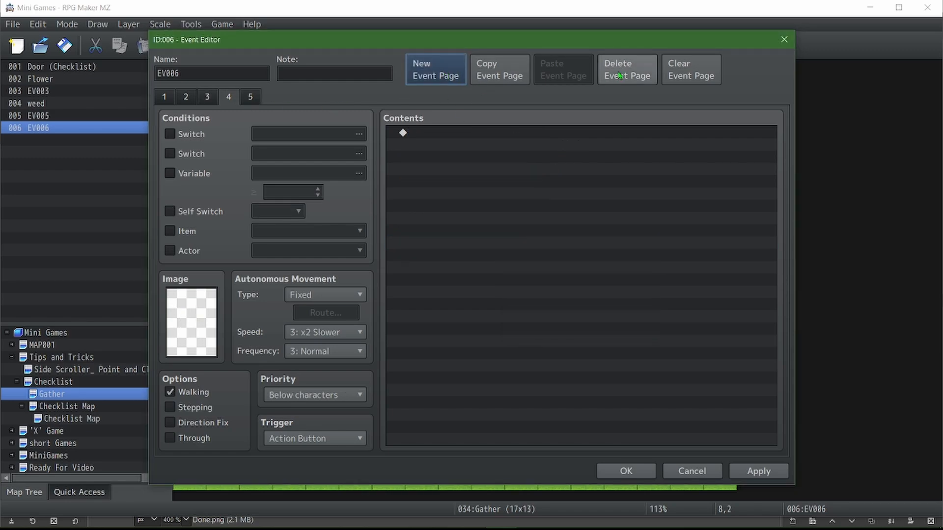
{"action": "left_click", "coordinate": [170, 211]}
{"action": "scroll", "coordinate": [281, 214], "scroll_direction": "down", "scroll_amount": 3}
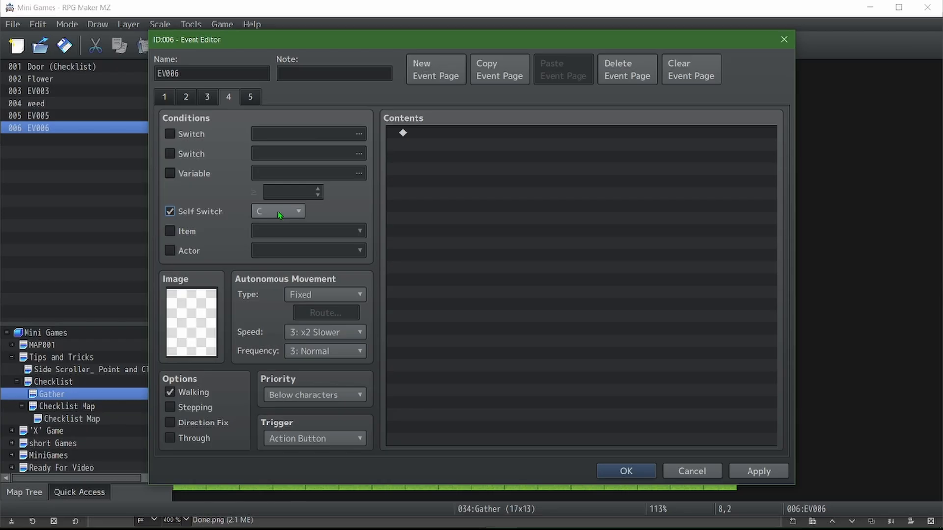
{"action": "double_click", "coordinate": [188, 327]}
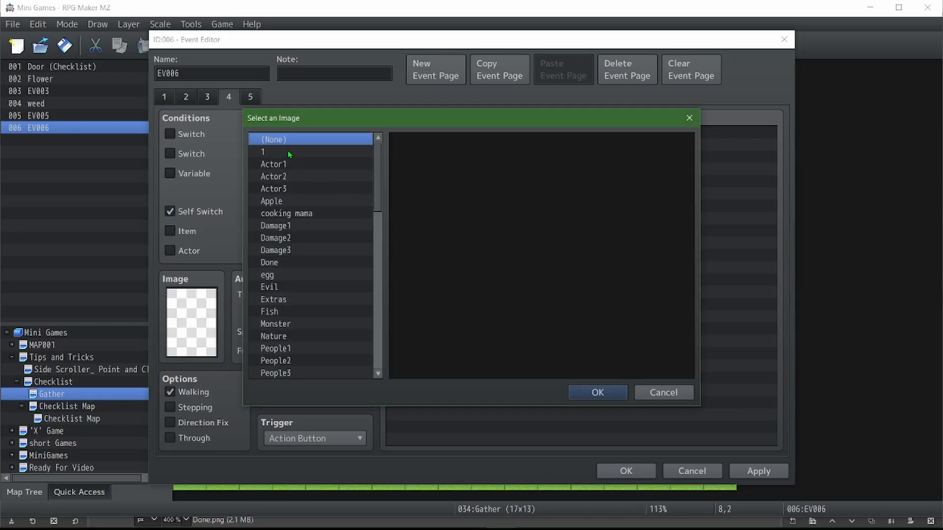
{"action": "left_click", "coordinate": [295, 164]}
{"action": "double_click", "coordinate": [450, 153]}
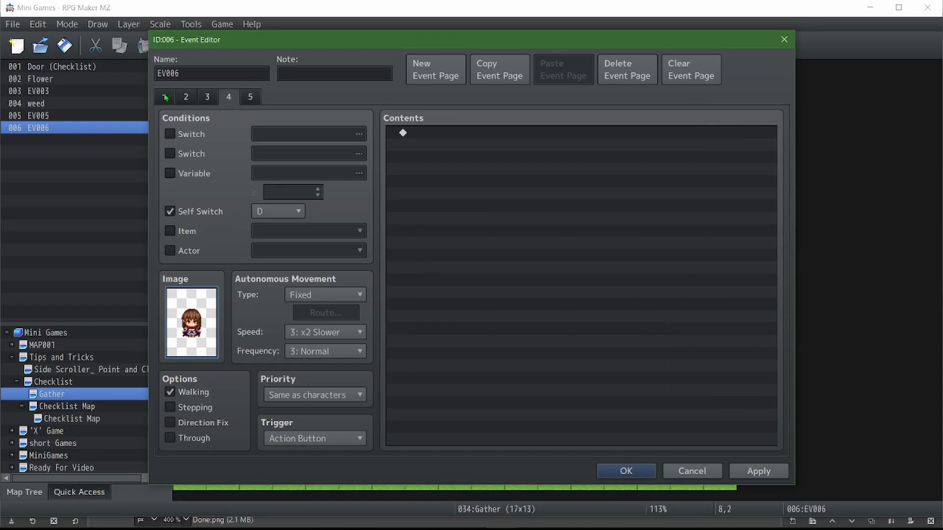
Copy the opening message from page 1 to page 4 and change its text to "Thanks for the help!"
{"action": "left_click", "coordinate": [165, 97]}
{"action": "left_click", "coordinate": [454, 141]}
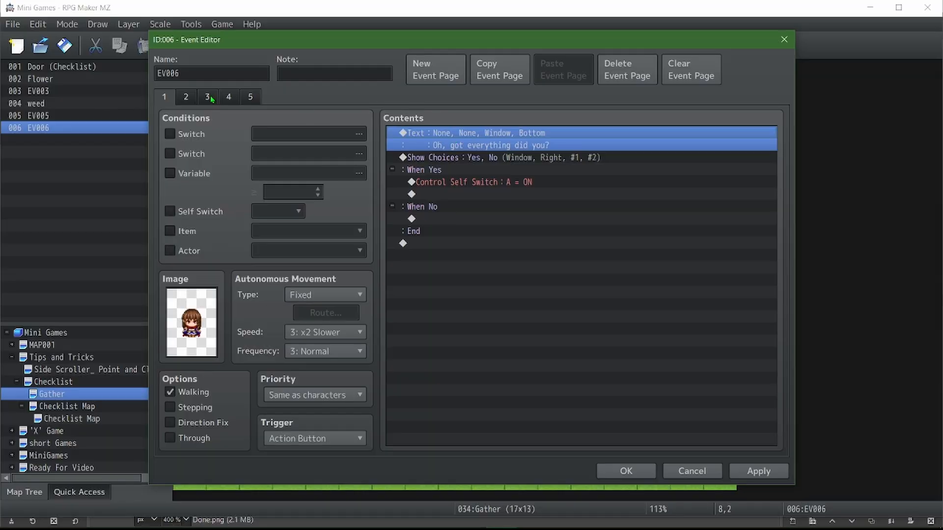
{"action": "left_click", "coordinate": [225, 100]}
{"action": "key", "text": "ctrl+v"}
{"action": "double_click", "coordinate": [516, 144]}
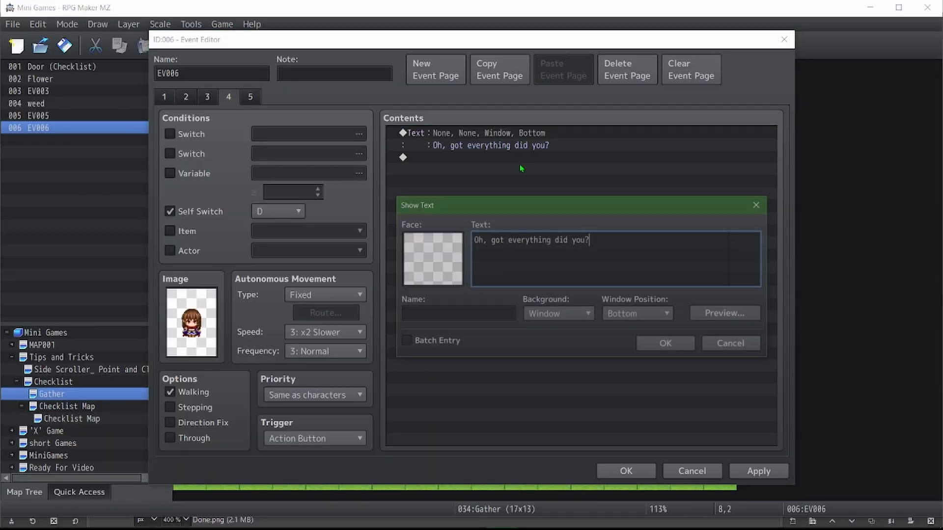
{"action": "key", "text": "ctrl+a"}
{"action": "type", "text": "Th"}
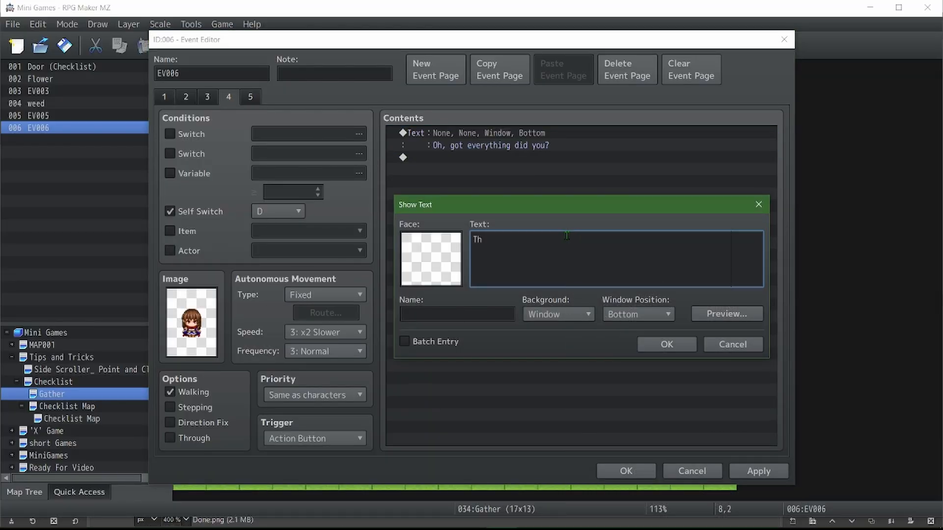
{"action": "type", "text": "anks y"}
{"action": "key", "text": "BackSpace"}
{"action": "type", "text": "for the help!"}
{"action": "left_click", "coordinate": [629, 345]}
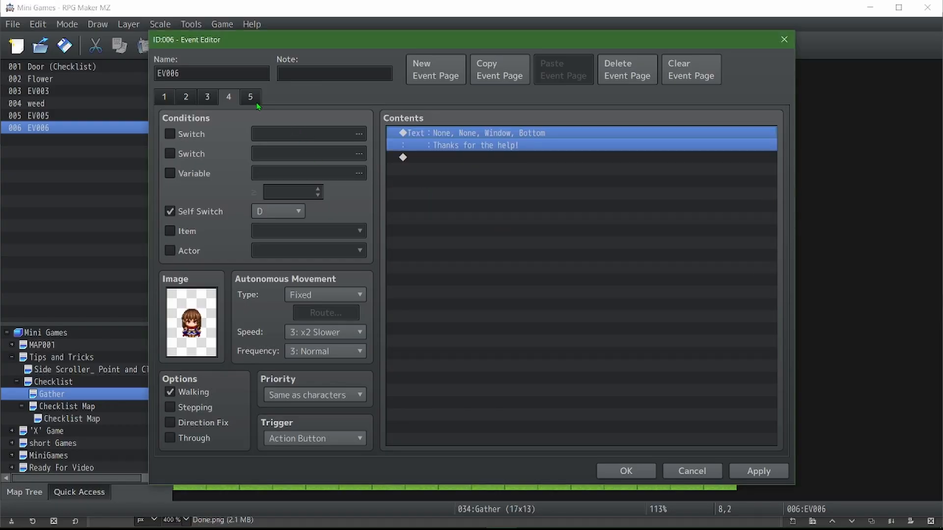
Set the trigger of event pages 5, 3 and 2 to Autorun, and apply the changes to the event
{"action": "left_click", "coordinate": [255, 101]}
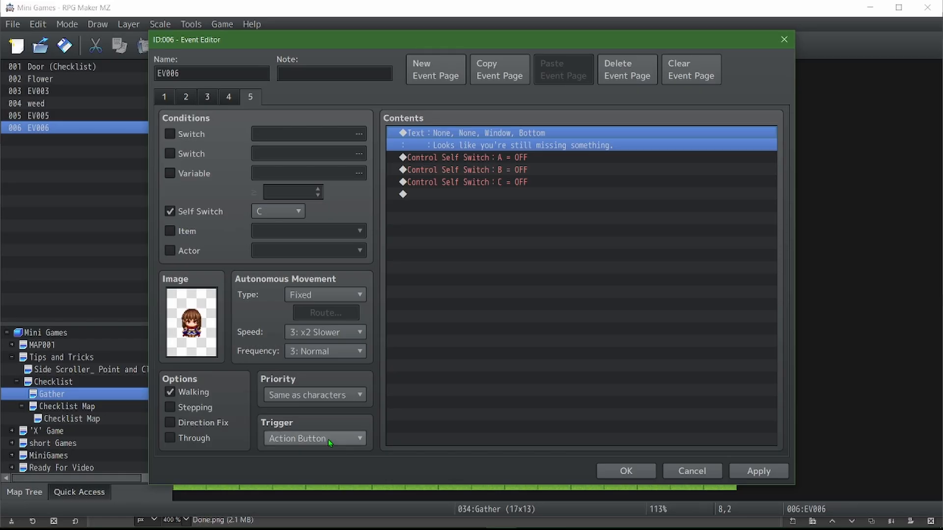
{"action": "scroll", "coordinate": [328, 440], "scroll_direction": "down", "scroll_amount": 3}
{"action": "scroll", "coordinate": [328, 440], "scroll_direction": "down", "scroll_amount": 1}
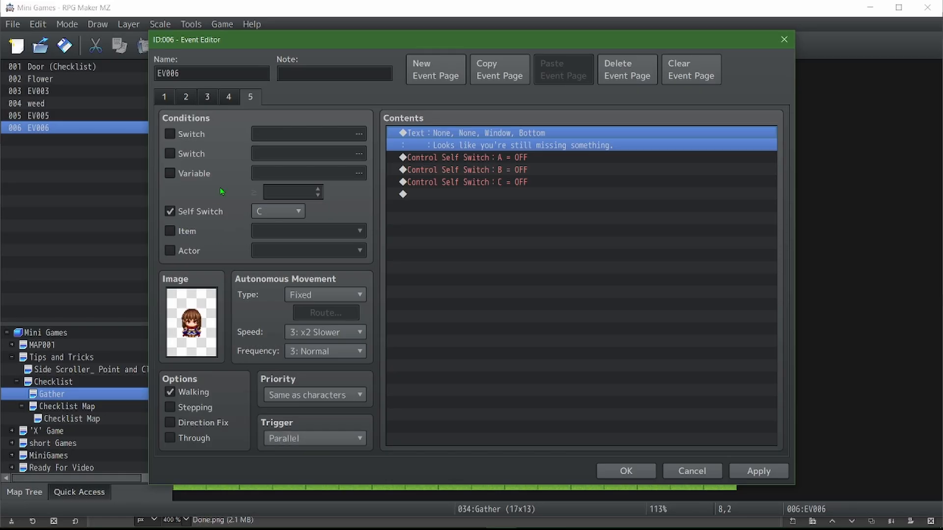
{"action": "left_click", "coordinate": [208, 100]}
{"action": "scroll", "coordinate": [329, 444], "scroll_direction": "down", "scroll_amount": 3}
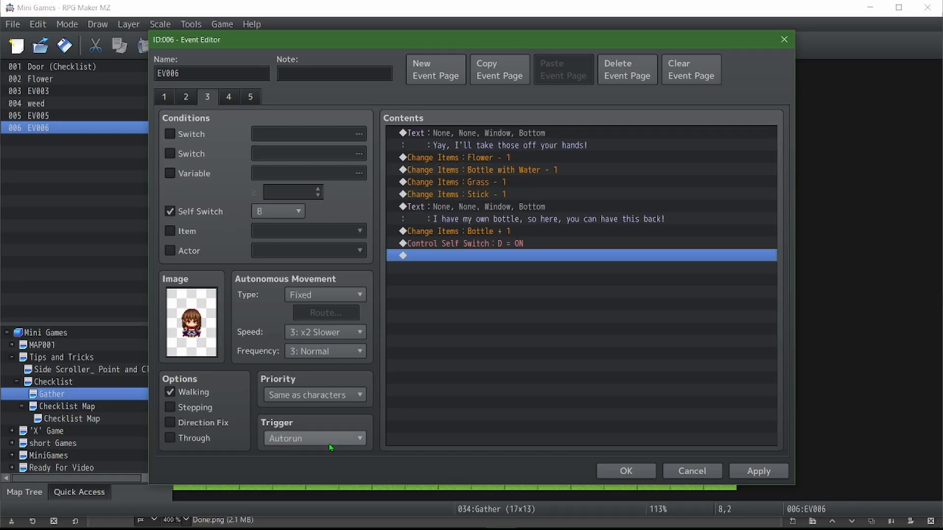
{"action": "left_click", "coordinate": [250, 97]}
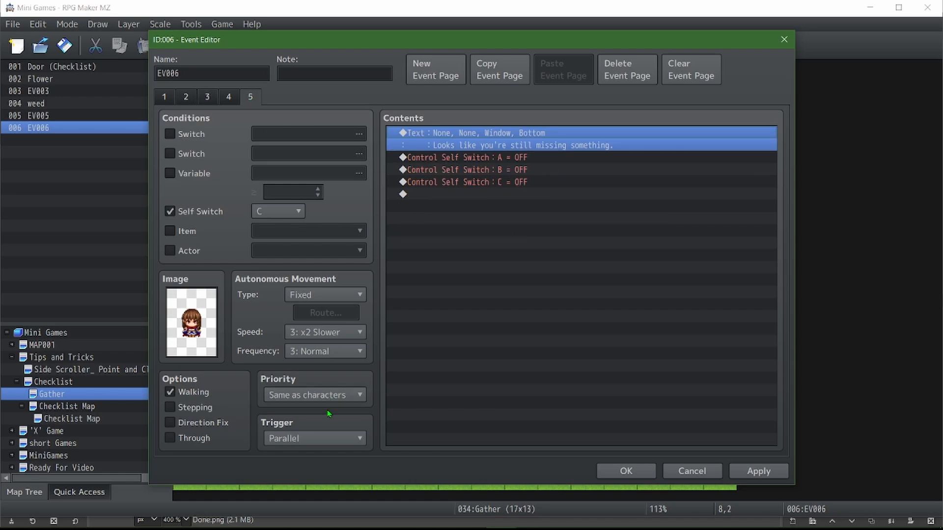
{"action": "scroll", "coordinate": [332, 440], "scroll_direction": "up", "scroll_amount": 1}
{"action": "left_click", "coordinate": [188, 97]}
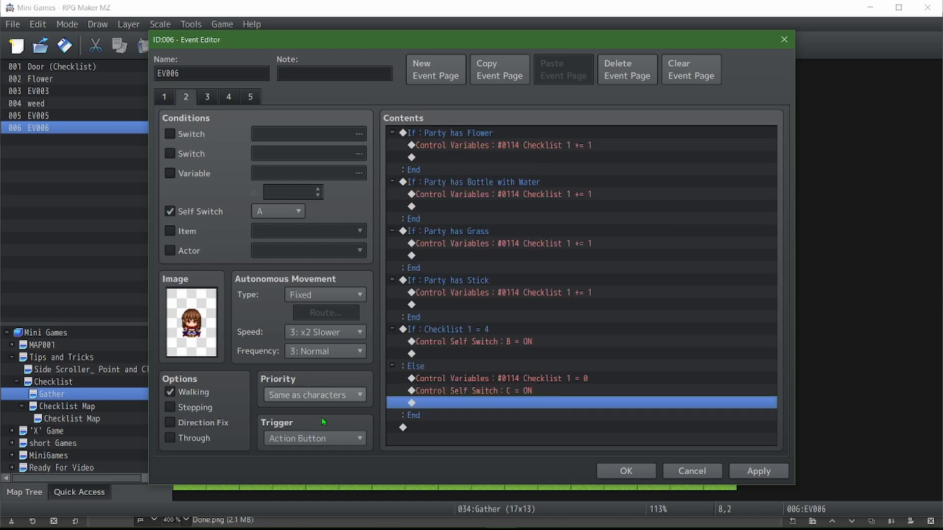
{"action": "scroll", "coordinate": [337, 438], "scroll_direction": "down", "scroll_amount": 4}
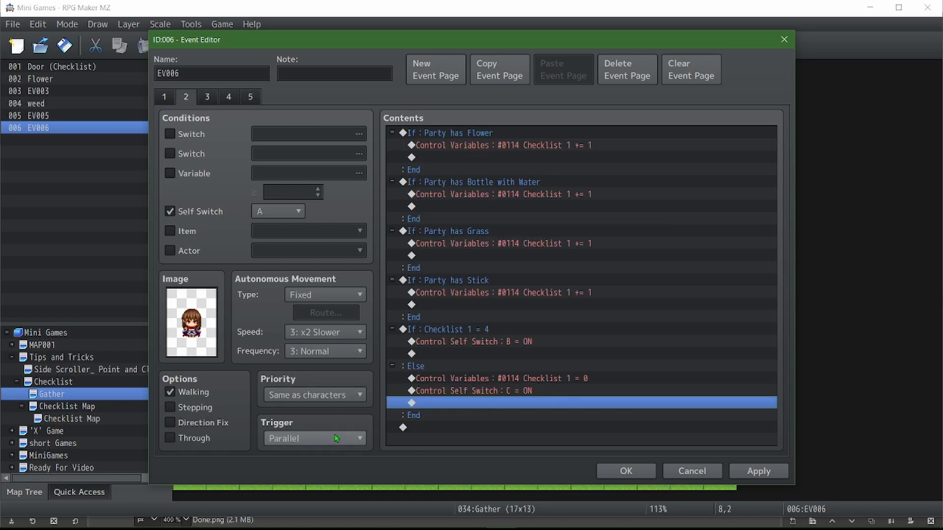
{"action": "scroll", "coordinate": [337, 438], "scroll_direction": "up", "scroll_amount": 1}
{"action": "left_click", "coordinate": [757, 471]}
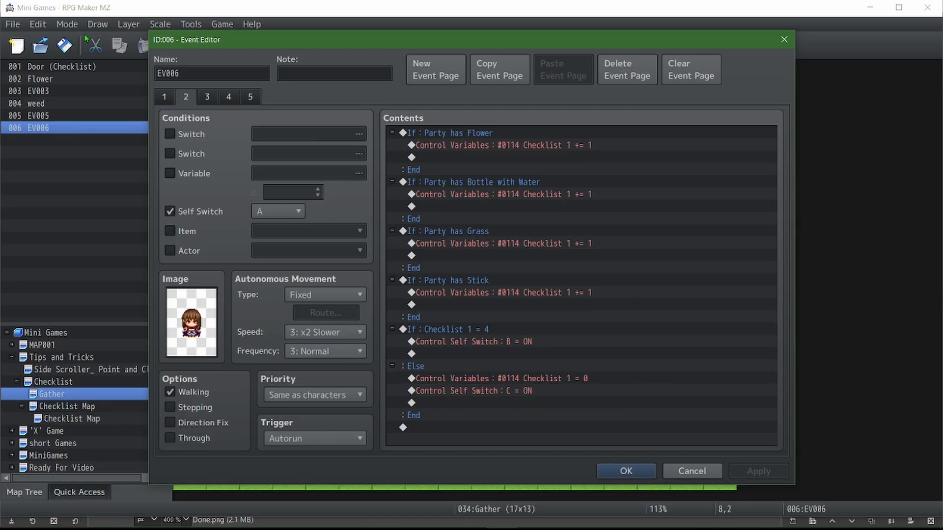
{"action": "left_click", "coordinate": [164, 98]}
{"action": "left_click", "coordinate": [626, 472]}
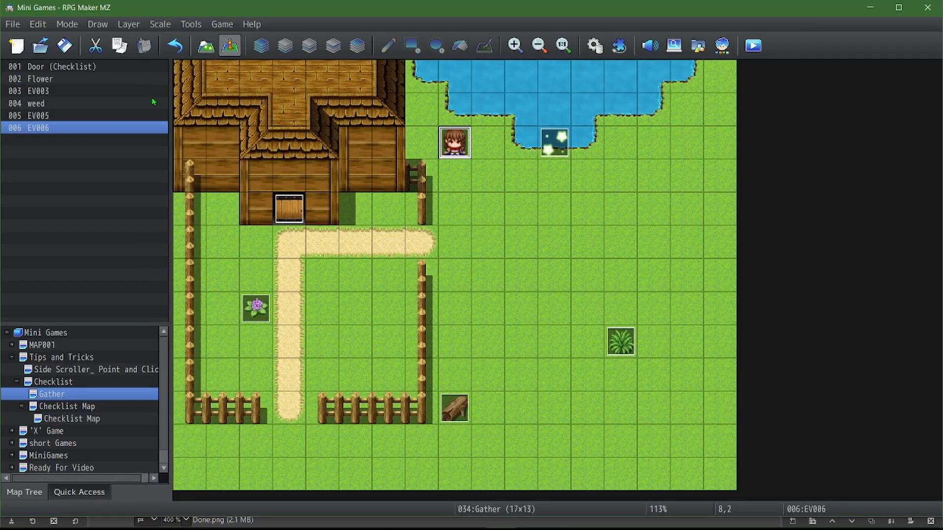
Playtest the game full screen and test the character's response while items are still missing from the inventory
{"action": "left_click", "coordinate": [754, 47]}
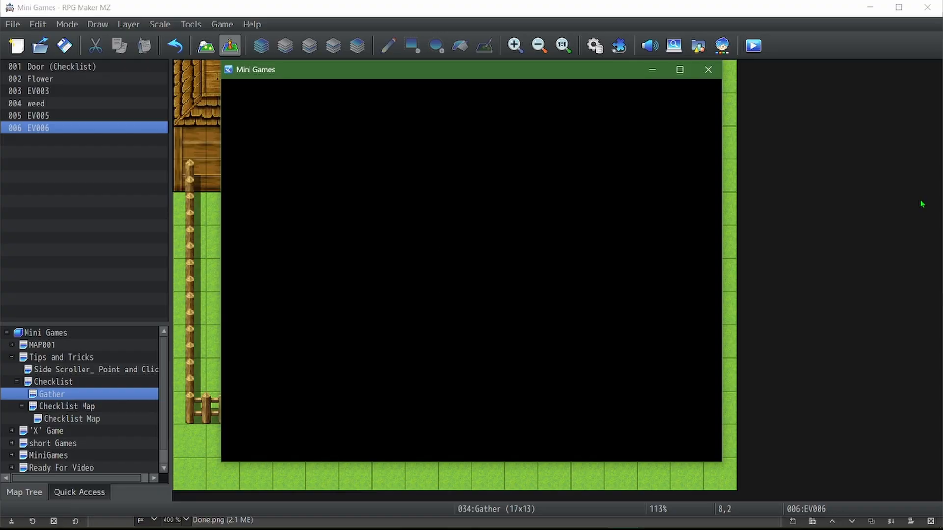
{"action": "key", "text": "F4"}
{"action": "key", "text": "Up"}
{"action": "key", "text": "Return"}
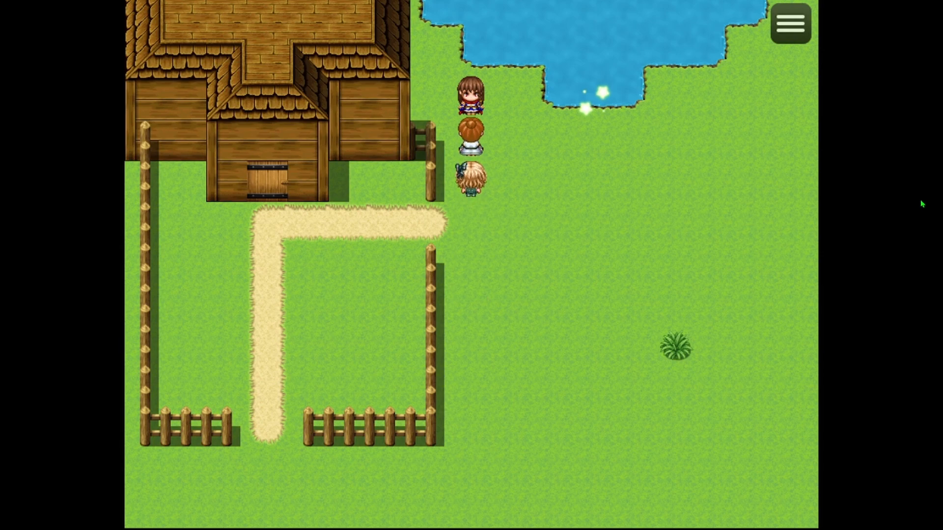
{"action": "key", "text": "Return"}
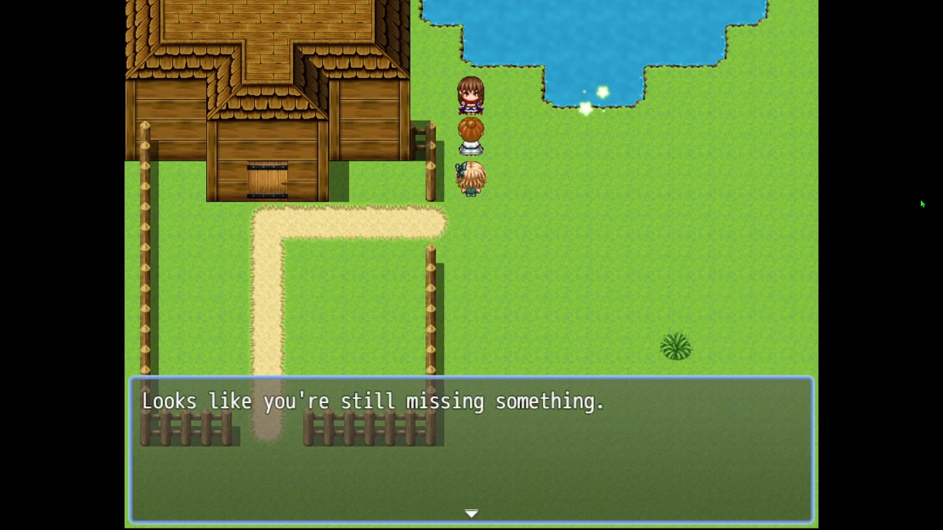
{"action": "key", "text": "Return"}
{"action": "key", "text": "Escape"}
Walk the party to collect the grass, and fill the bottle at the sparkling spot in the pond
{"action": "key", "text": "Down"}
{"action": "key", "text": "Right"}
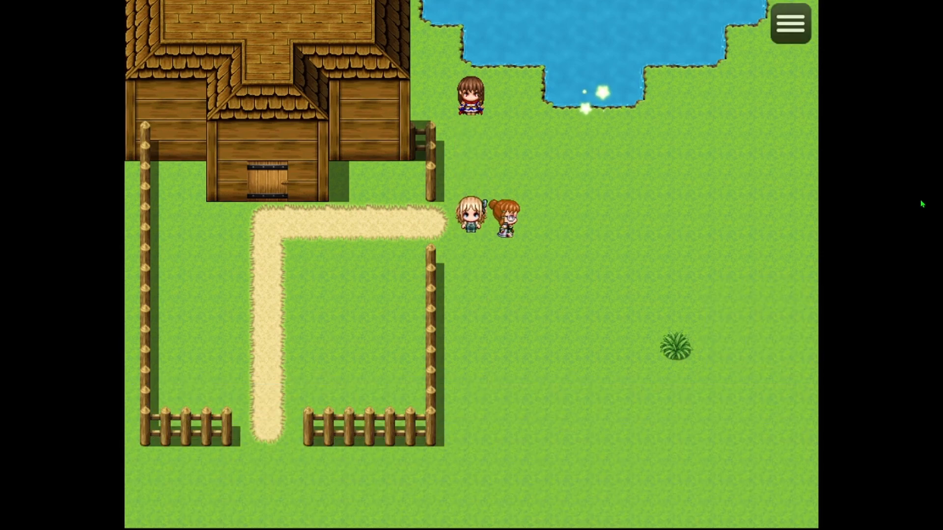
{"action": "key", "text": "Down"}
{"action": "key", "text": "Right"}
{"action": "key", "text": "Up"}
{"action": "key", "text": "Left"}
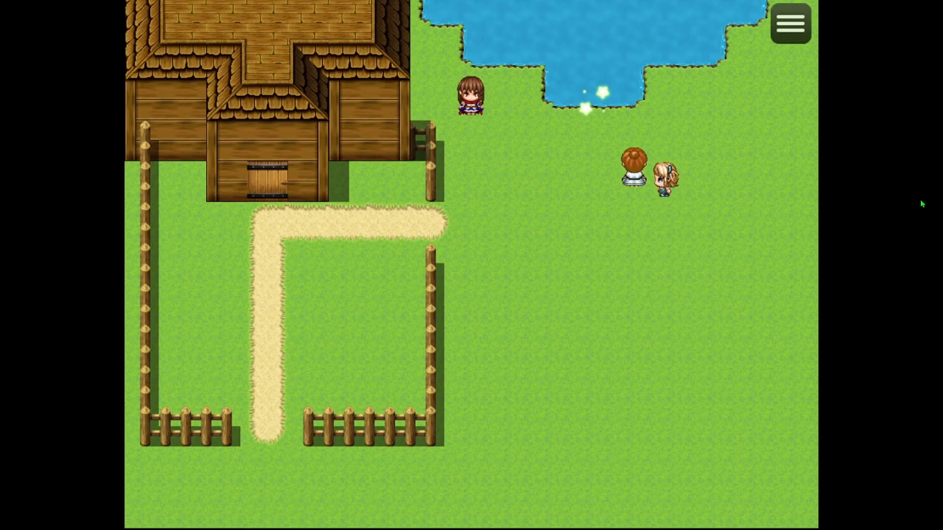
{"action": "key", "text": "Up"}
{"action": "key", "text": "Left"}
{"action": "key", "text": "Return"}
Open the Check List from the key items, examine its marks for the gathered items, and close it
{"action": "key", "text": "Return"}
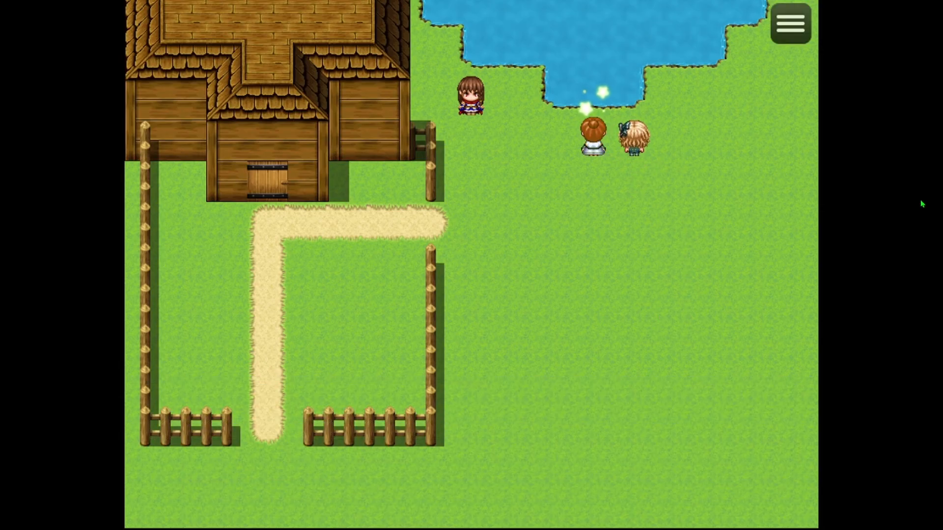
{"action": "key", "text": "Escape"}
{"action": "key", "text": "Return"}
{"action": "key", "text": "Left"}
{"action": "key", "text": "Return"}
{"action": "key", "text": "Return"}
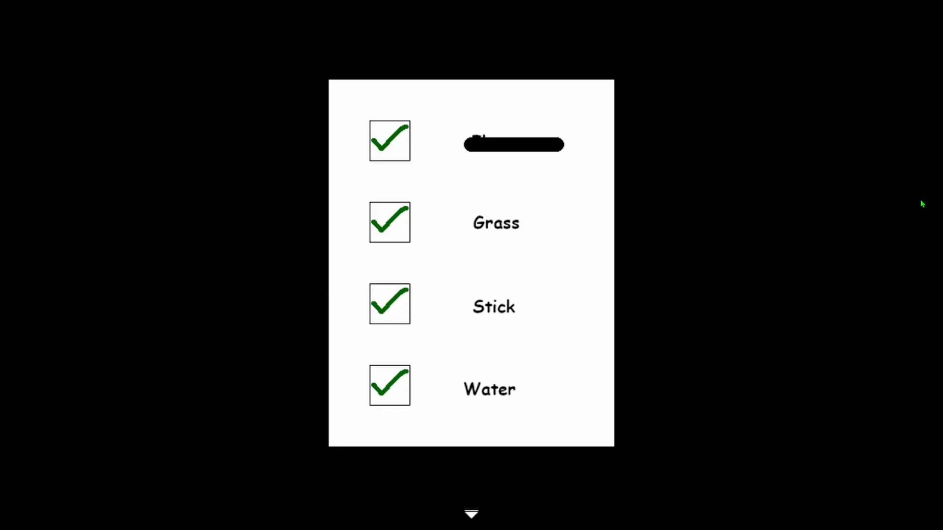
{"action": "key", "text": "Return"}
{"action": "key", "text": "Return"}
{"action": "key", "text": "Return"}
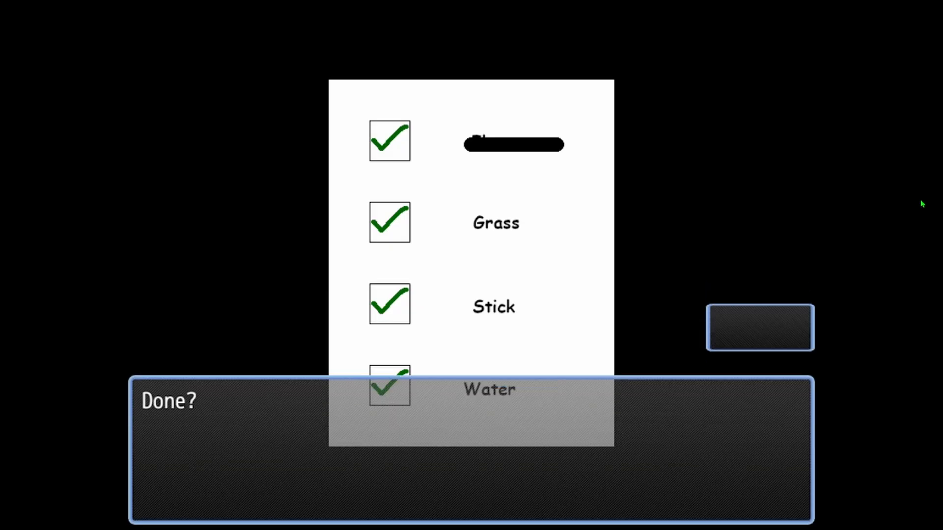
{"action": "key", "text": "Return"}
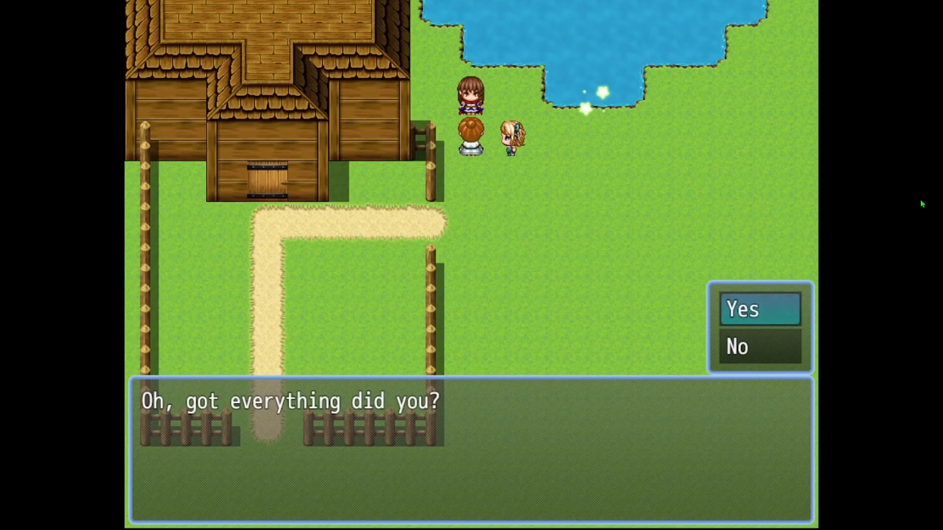
Answer Yes to the character's "Oh, got everything did you?" question and advance through the hand-over messages
{"action": "key", "text": "Return"}
{"action": "key", "text": "Return"}
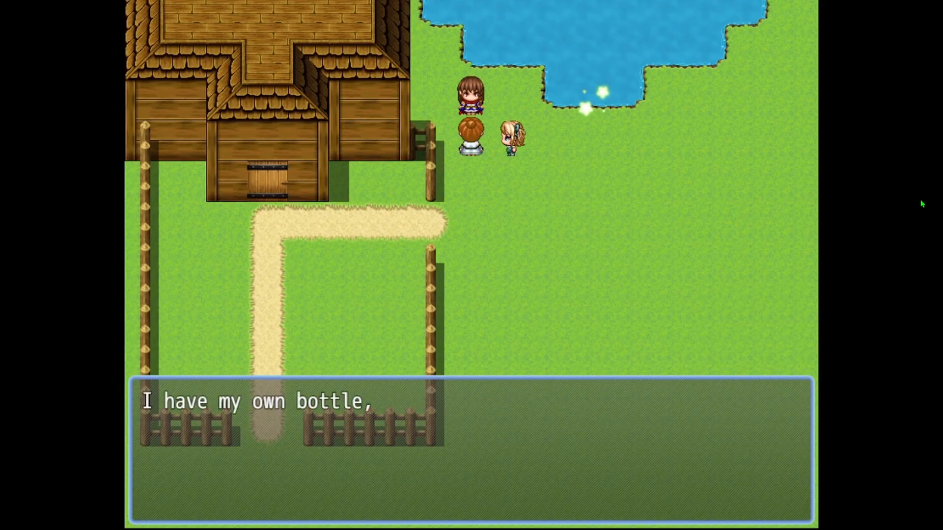
Reopen the Check List from the key items to examine its checkboxes after the hand-over, and close it
{"action": "key", "text": "Return"}
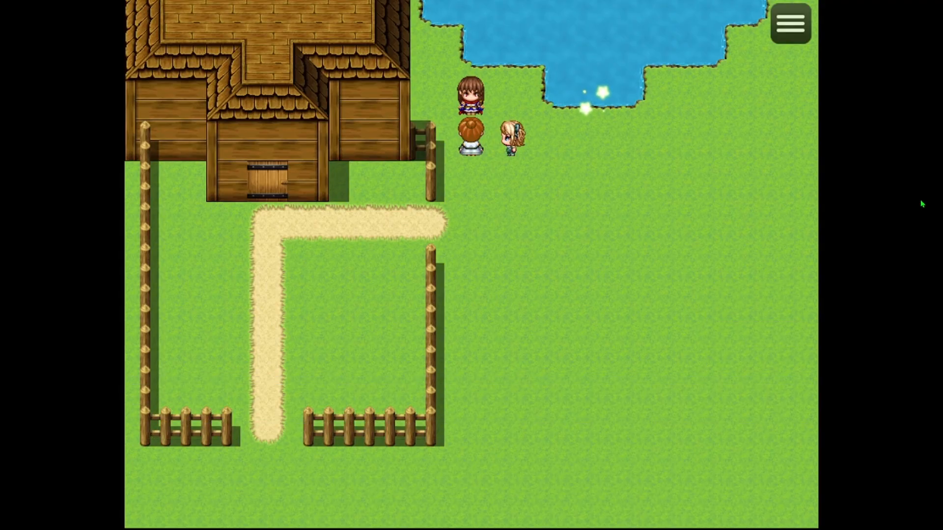
{"action": "key", "text": "Escape"}
{"action": "key", "text": "Return"}
{"action": "key", "text": "Left"}
{"action": "key", "text": "Return"}
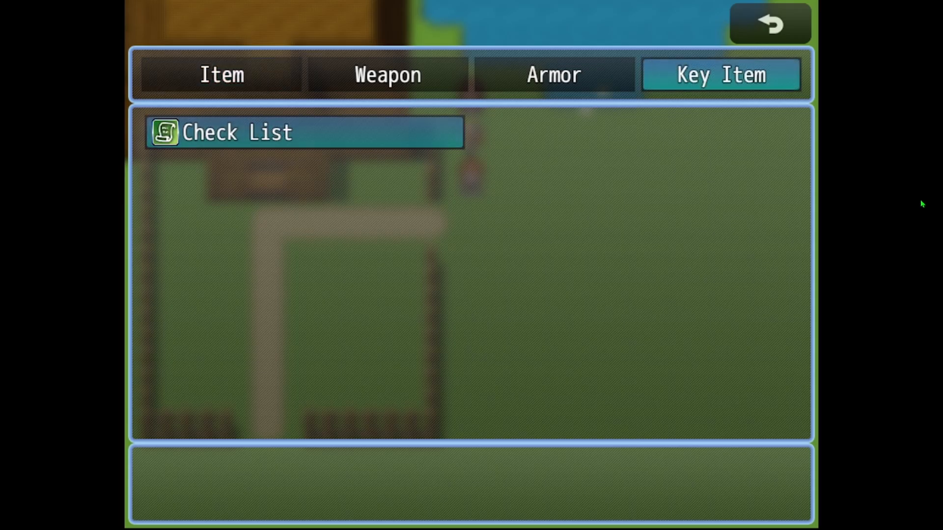
{"action": "key", "text": "Return"}
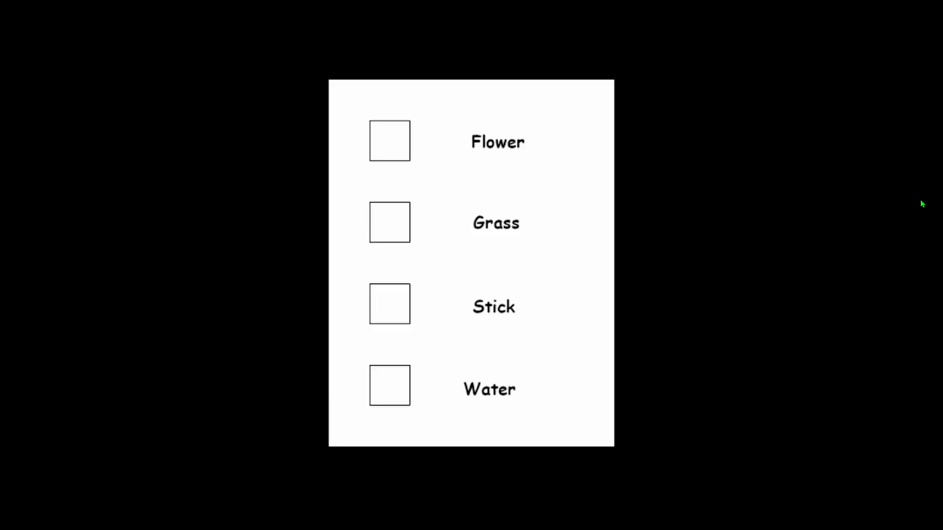
{"action": "key", "text": "Return"}
{"action": "key", "text": "Return"}
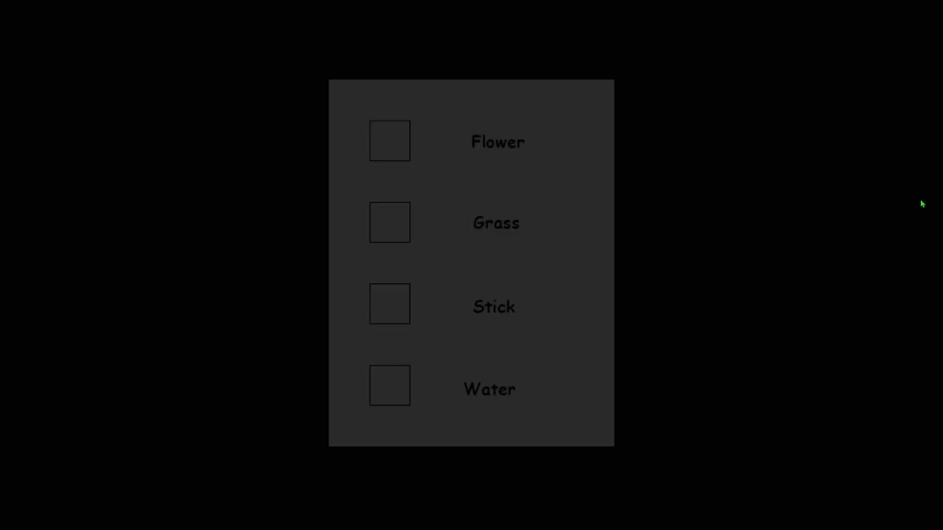
End the playtest and open page 3 of the character's event EV006 beside the pond
{"action": "key", "text": "alt+F4"}
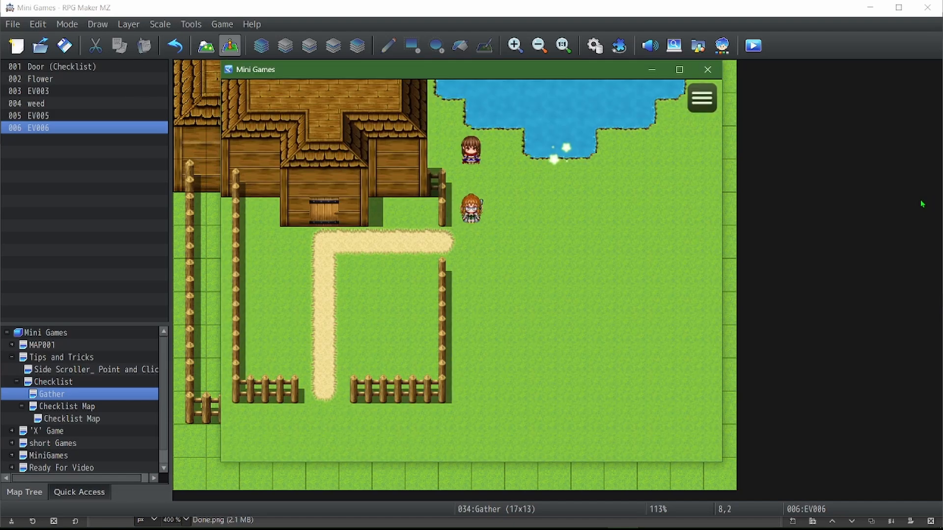
{"action": "left_click", "coordinate": [714, 72]}
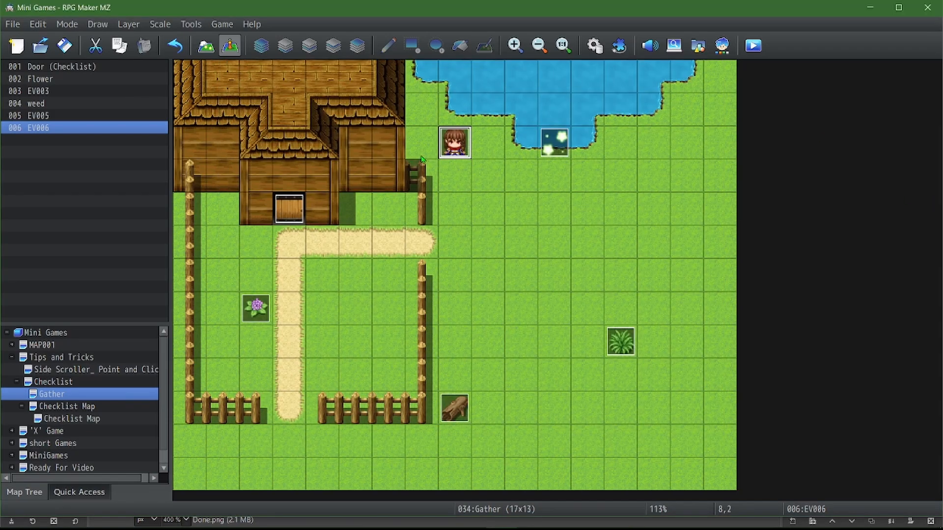
{"action": "double_click", "coordinate": [450, 148]}
{"action": "left_click", "coordinate": [231, 97]}
{"action": "left_click", "coordinate": [208, 97]}
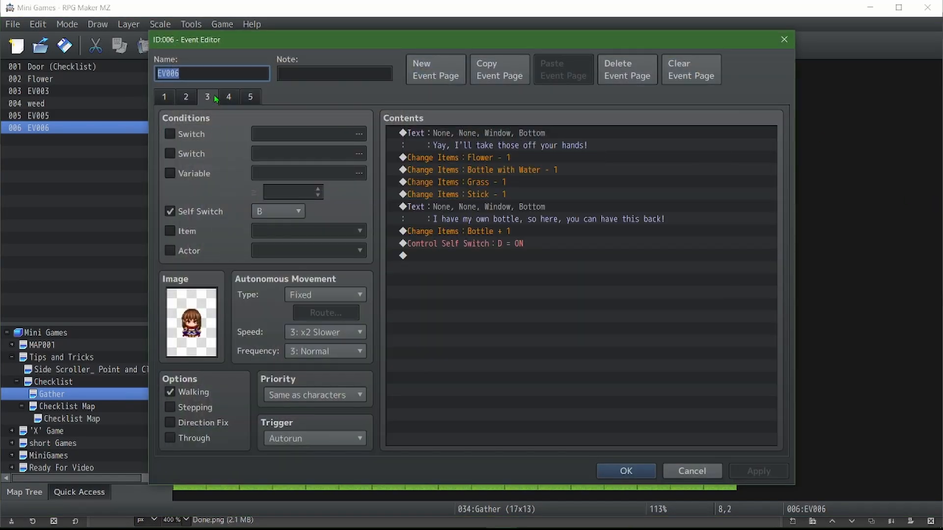
Duplicate the Stick - 1 item change, set the copy's item to 0084 Check List, and save the event
{"action": "left_click", "coordinate": [497, 194]}
{"action": "key", "text": "ctrl+c"}
{"action": "key", "text": "ctrl+v"}
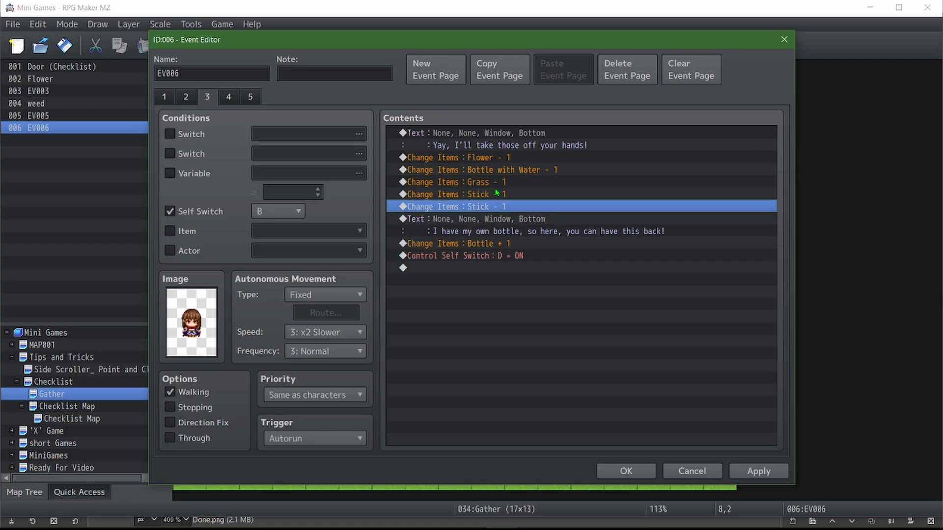
{"action": "double_click", "coordinate": [497, 194]}
{"action": "left_click", "coordinate": [564, 227]}
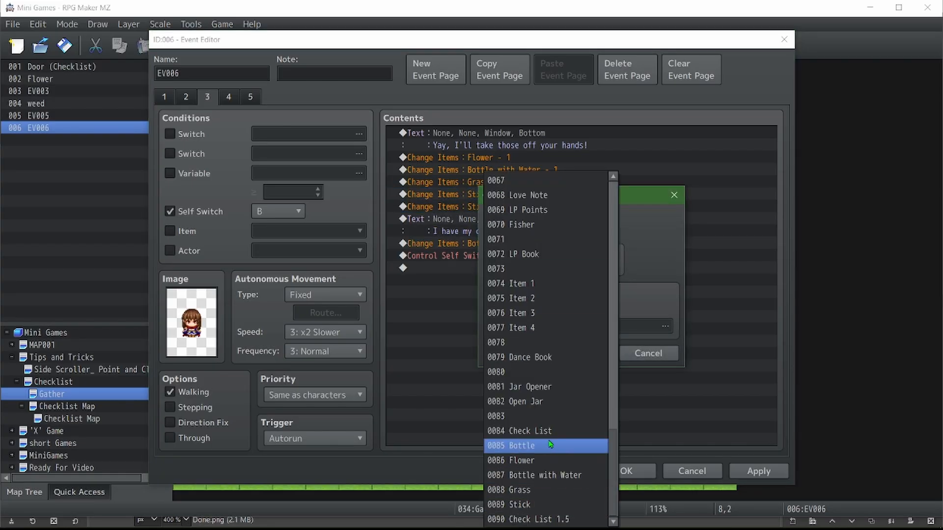
{"action": "left_click", "coordinate": [520, 431]}
{"action": "left_click", "coordinate": [584, 354]}
{"action": "left_click", "coordinate": [752, 469]}
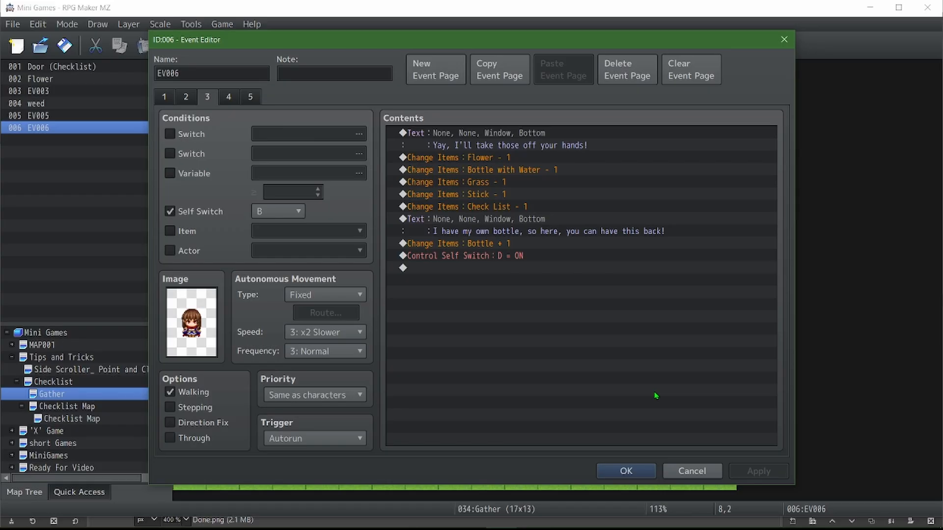
{"action": "left_click", "coordinate": [622, 471]}
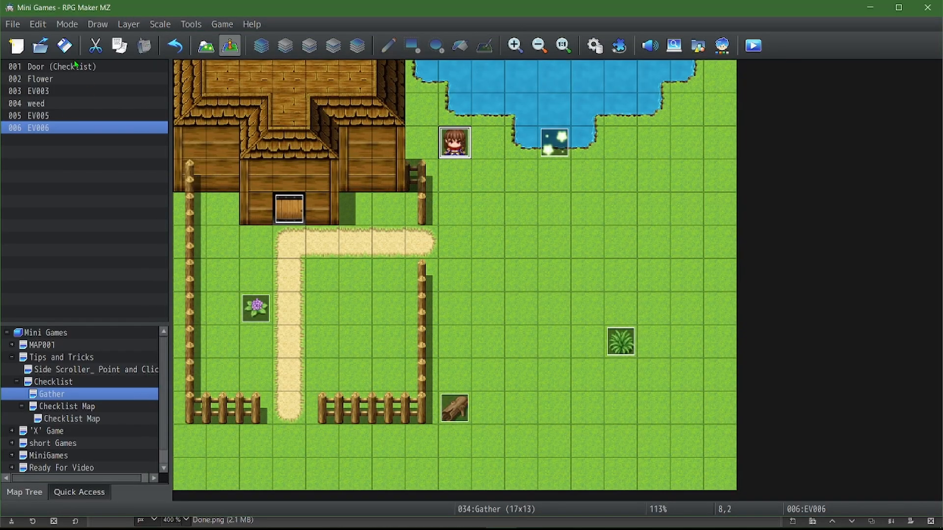